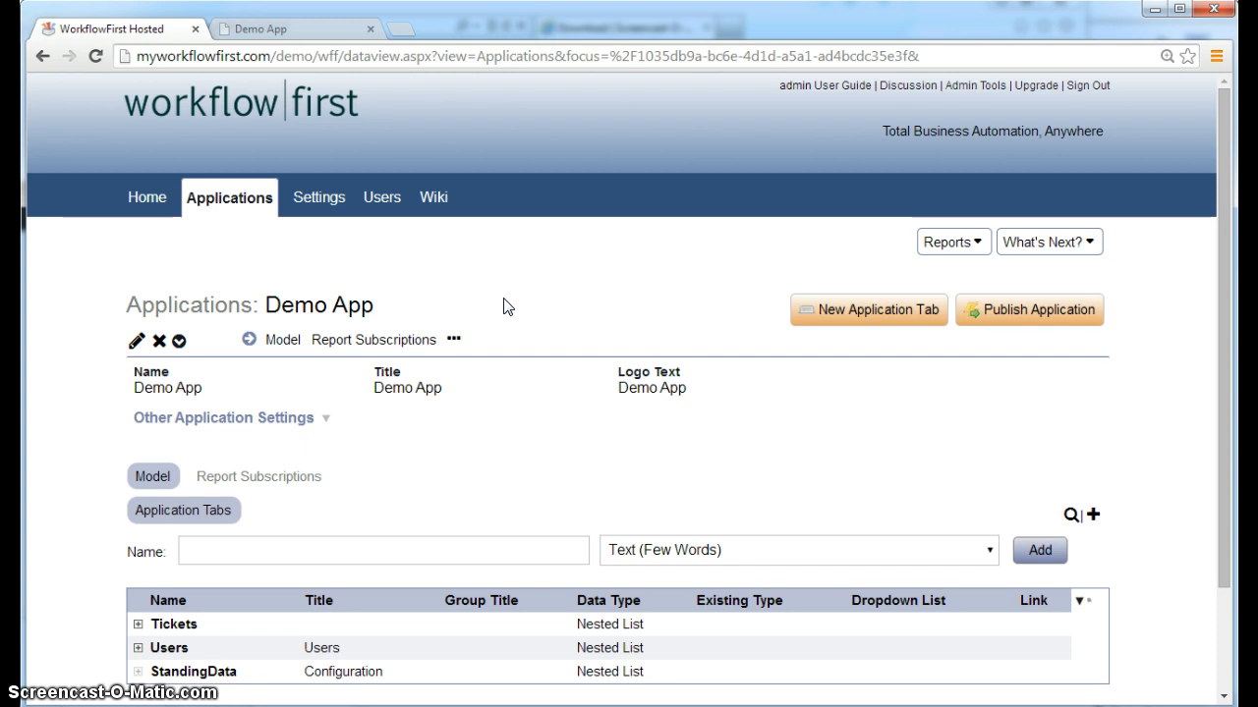
Create a global report named 'All Tickets' based on the Tickets tab and open it for editing
{"action": "left_click", "coordinate": [1047, 246]}
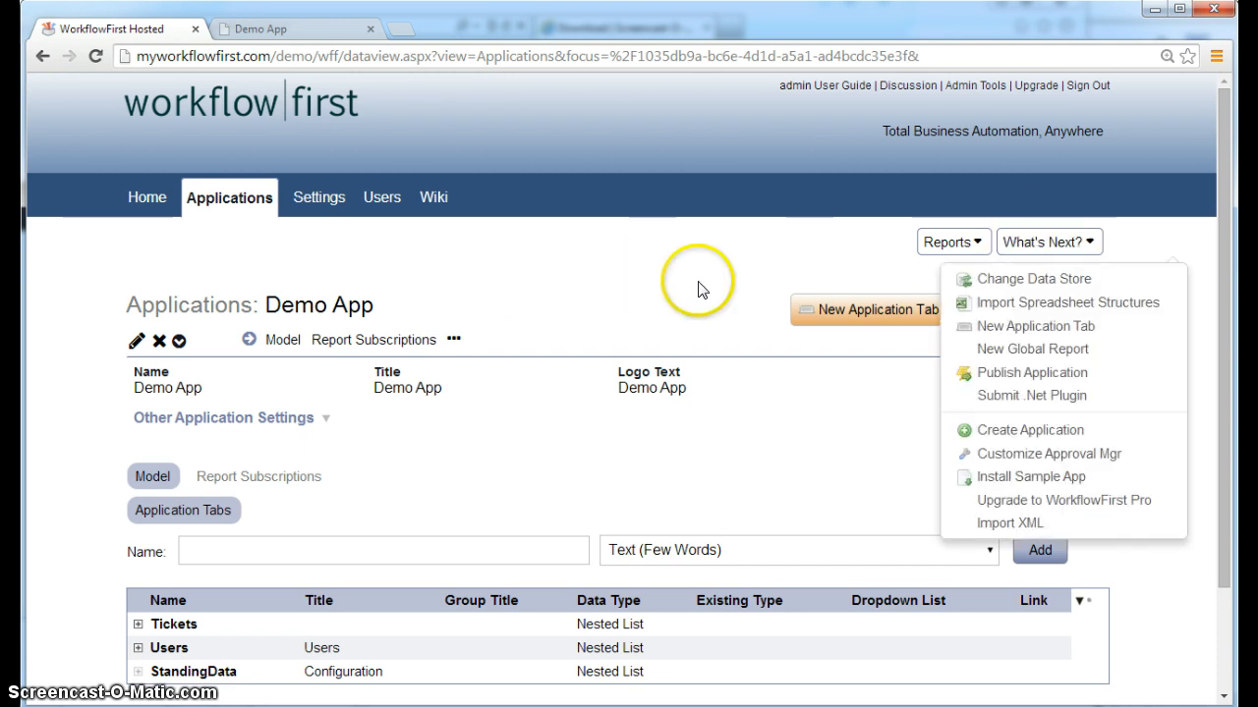
{"action": "left_click", "coordinate": [1056, 351]}
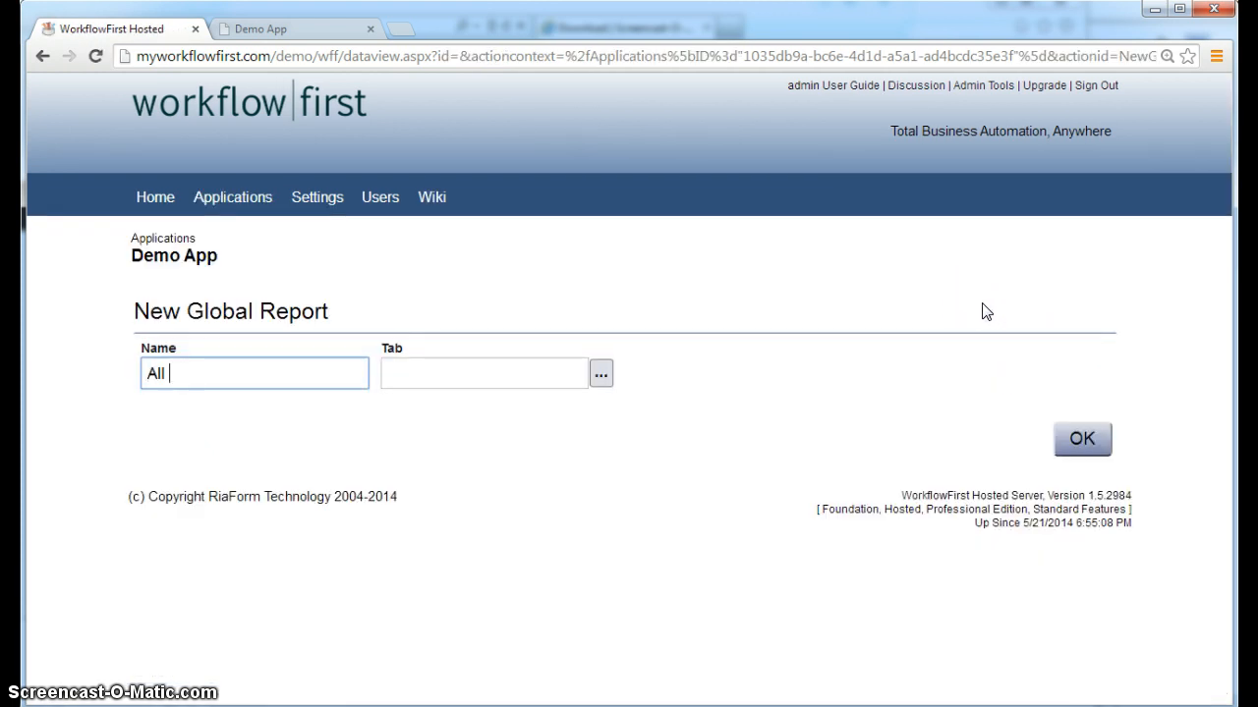
{"action": "left_click", "coordinate": [601, 375]}
{"action": "left_click", "coordinate": [457, 447]}
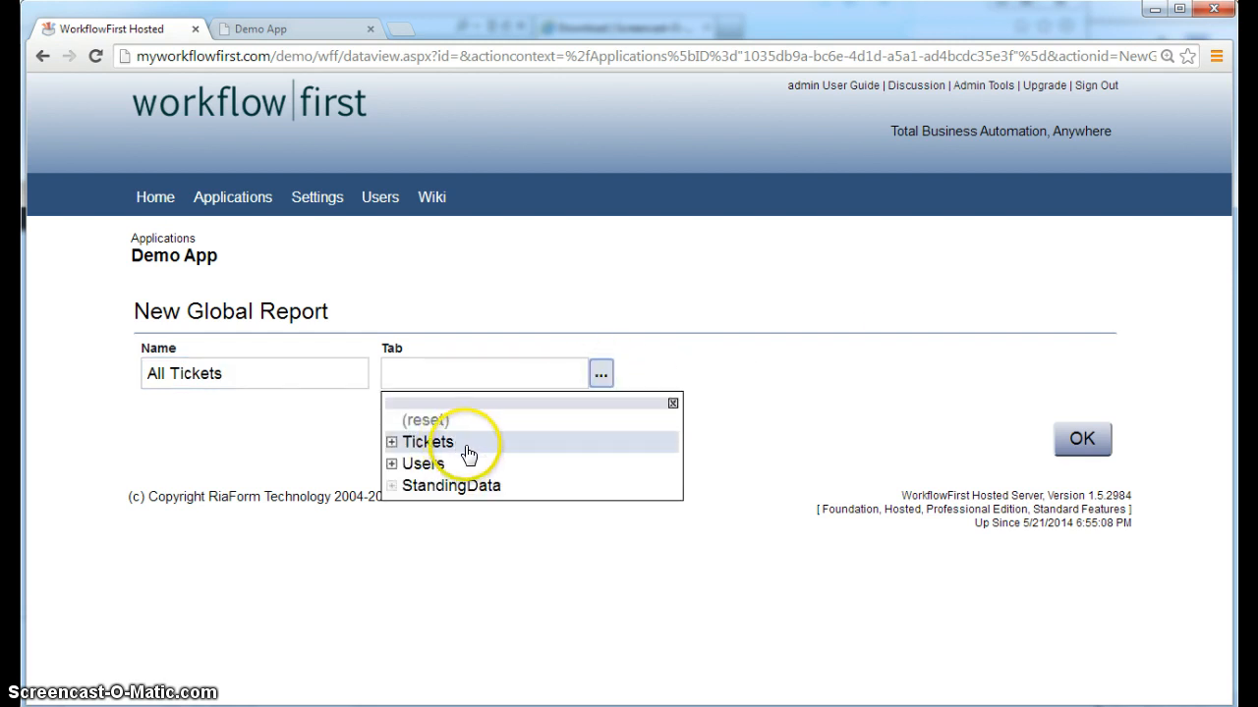
{"action": "left_click", "coordinate": [464, 444]}
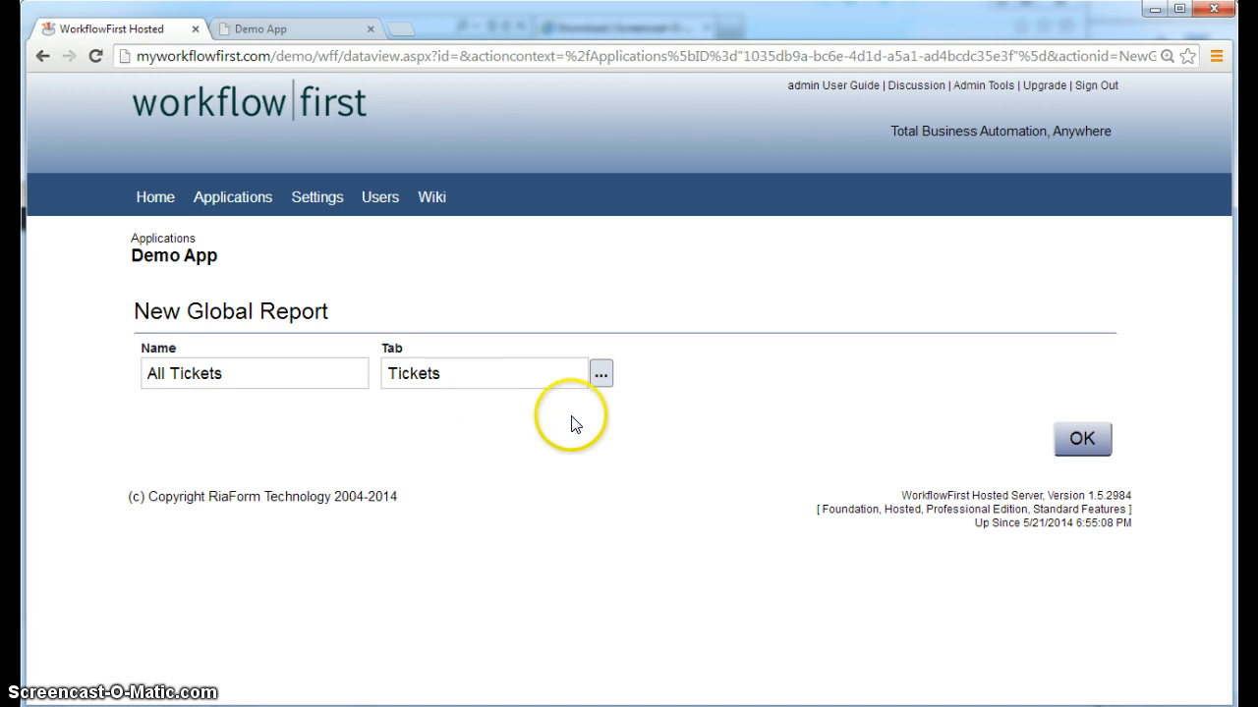
{"action": "left_click", "coordinate": [1078, 438]}
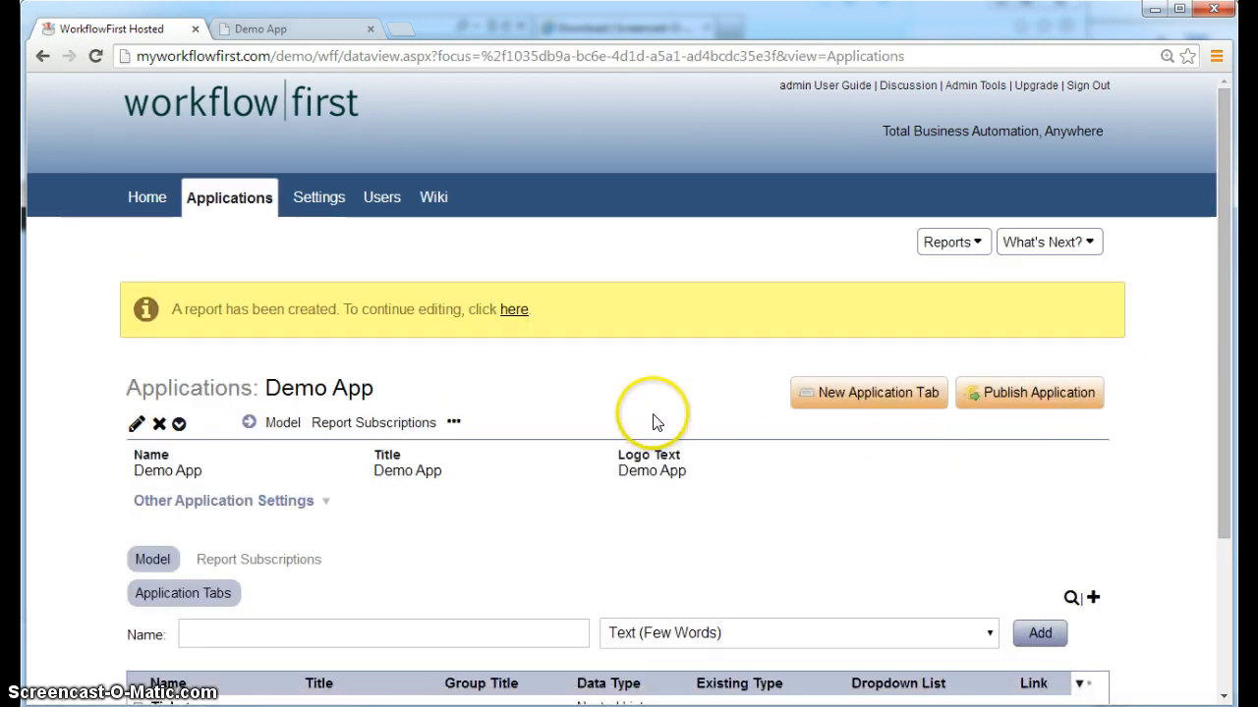
{"action": "left_click", "coordinate": [516, 311]}
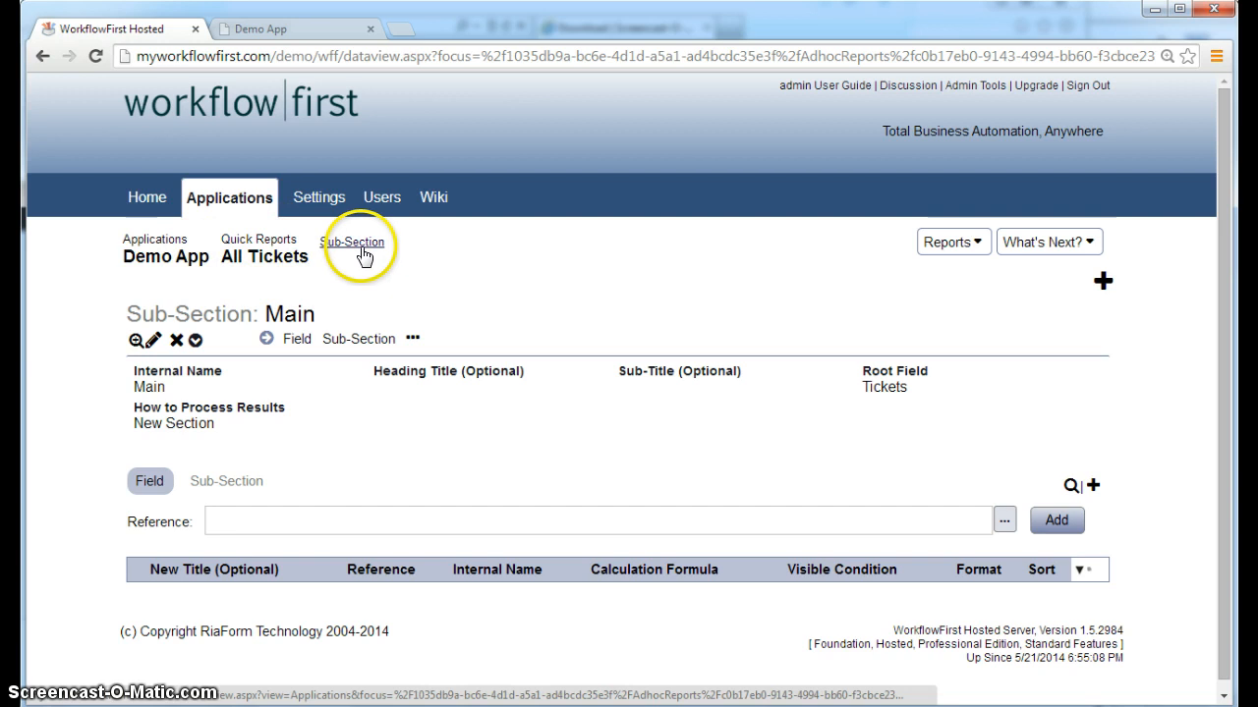
Go back to the Demo App and show its Quick Reports list
{"action": "left_click", "coordinate": [183, 264]}
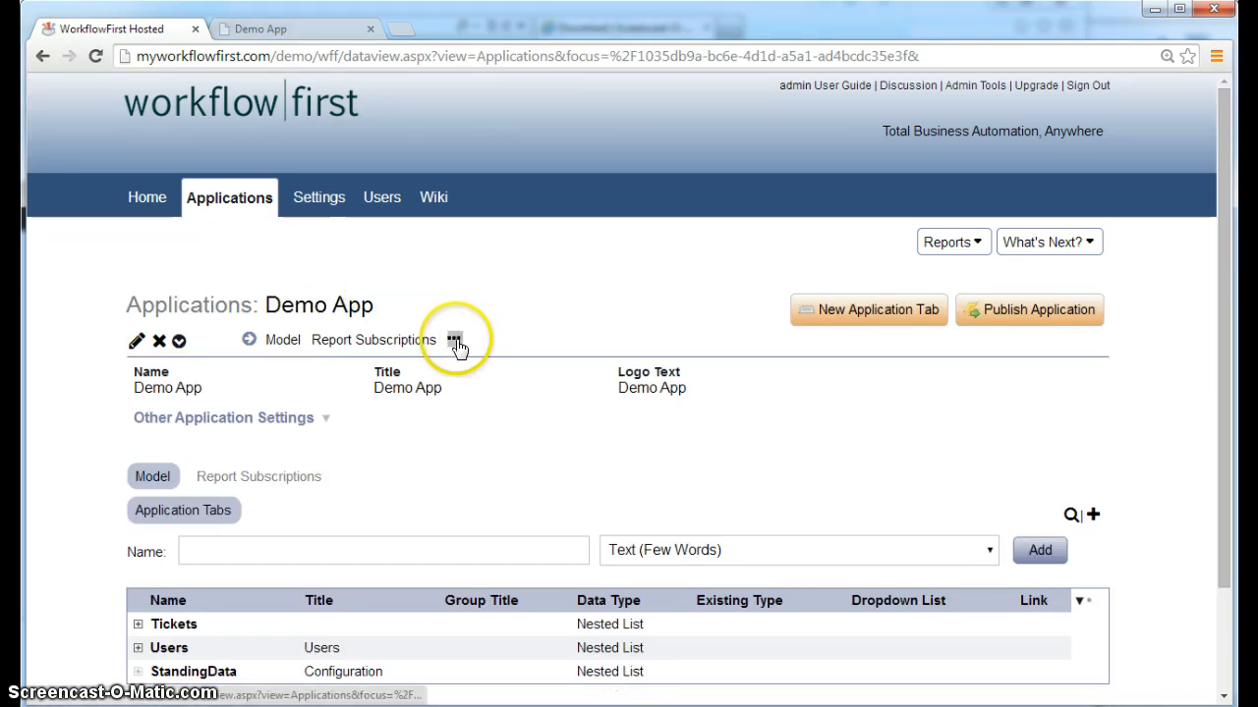
{"action": "left_click", "coordinate": [454, 341]}
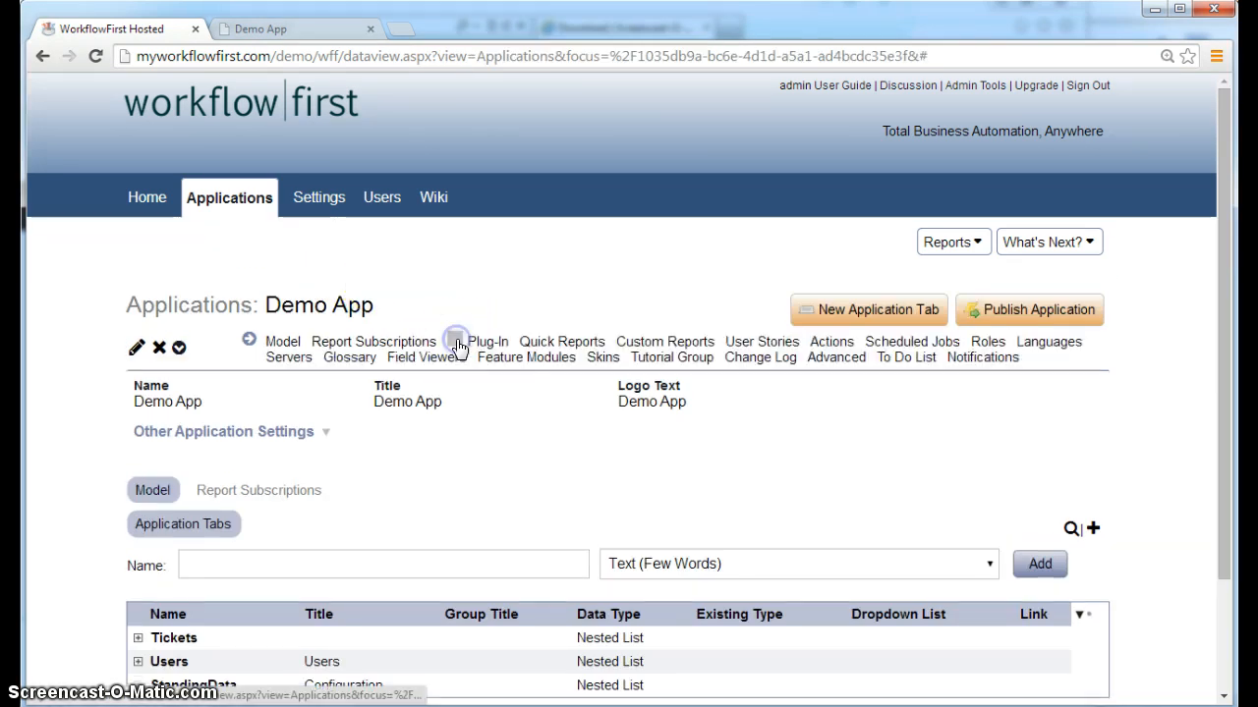
{"action": "left_click", "coordinate": [550, 343]}
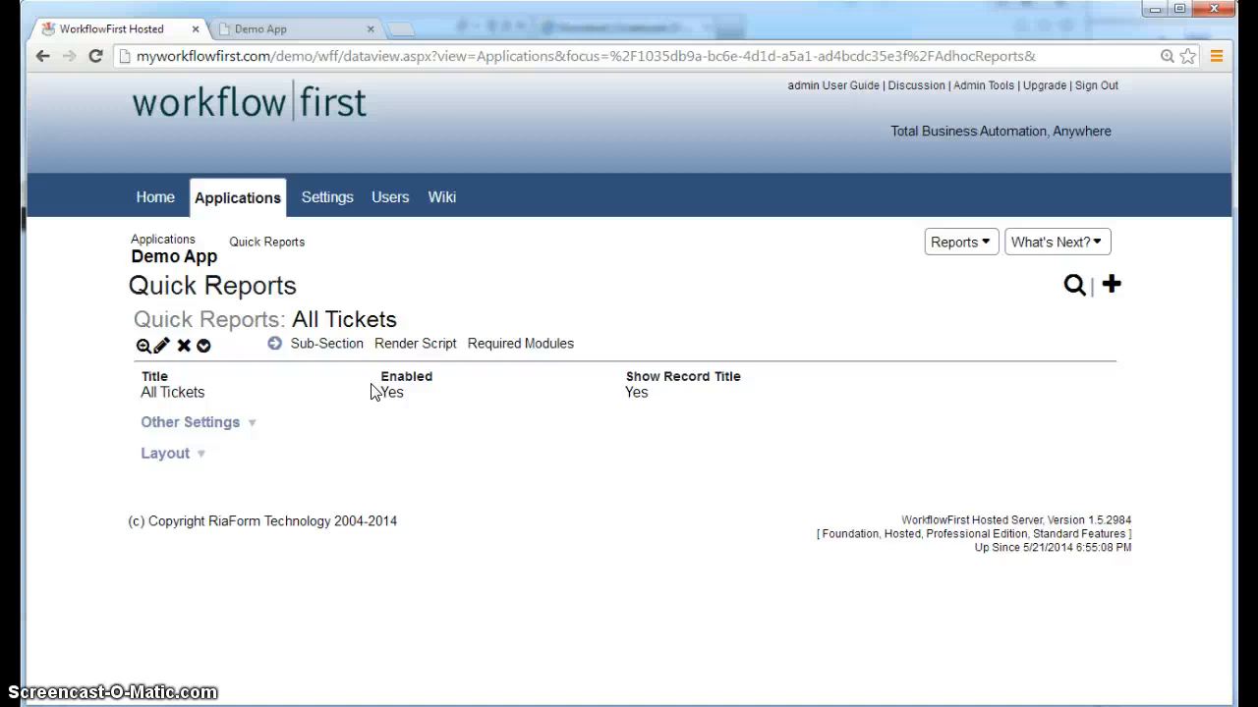
Open the All Tickets report's Main sub-section, rooted on Tickets, for editing
{"action": "left_click", "coordinate": [337, 346]}
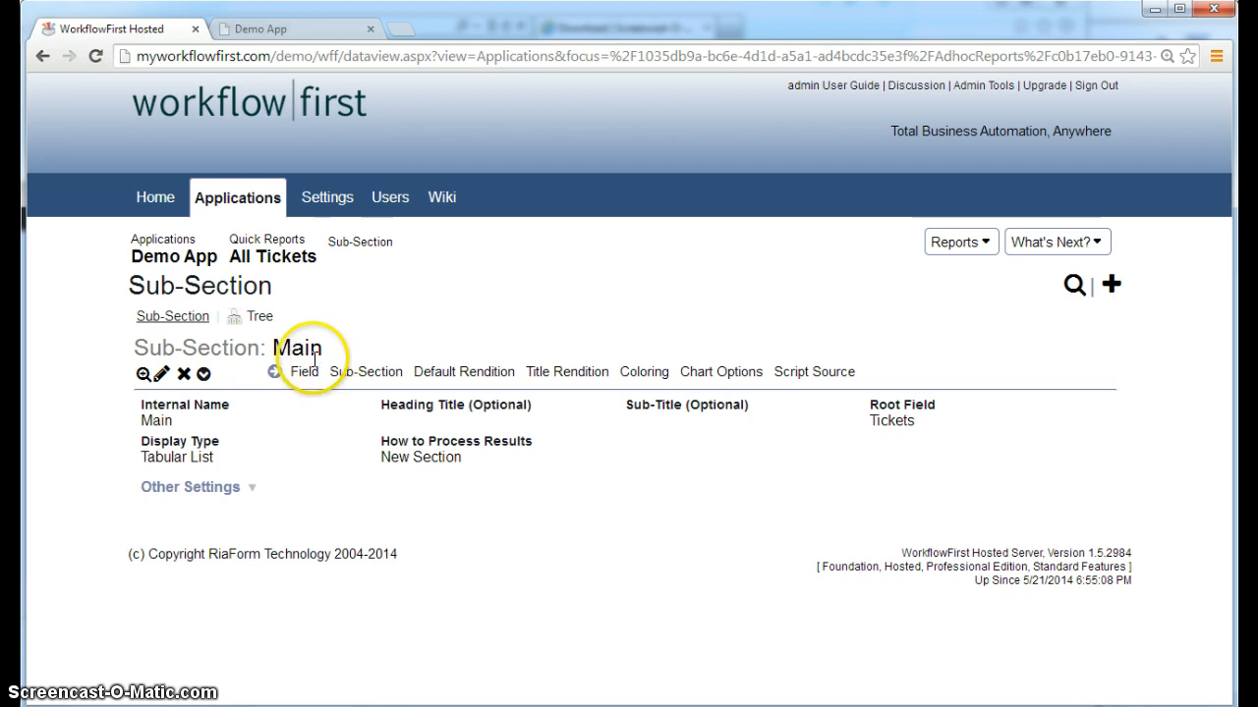
{"action": "left_click", "coordinate": [143, 373]}
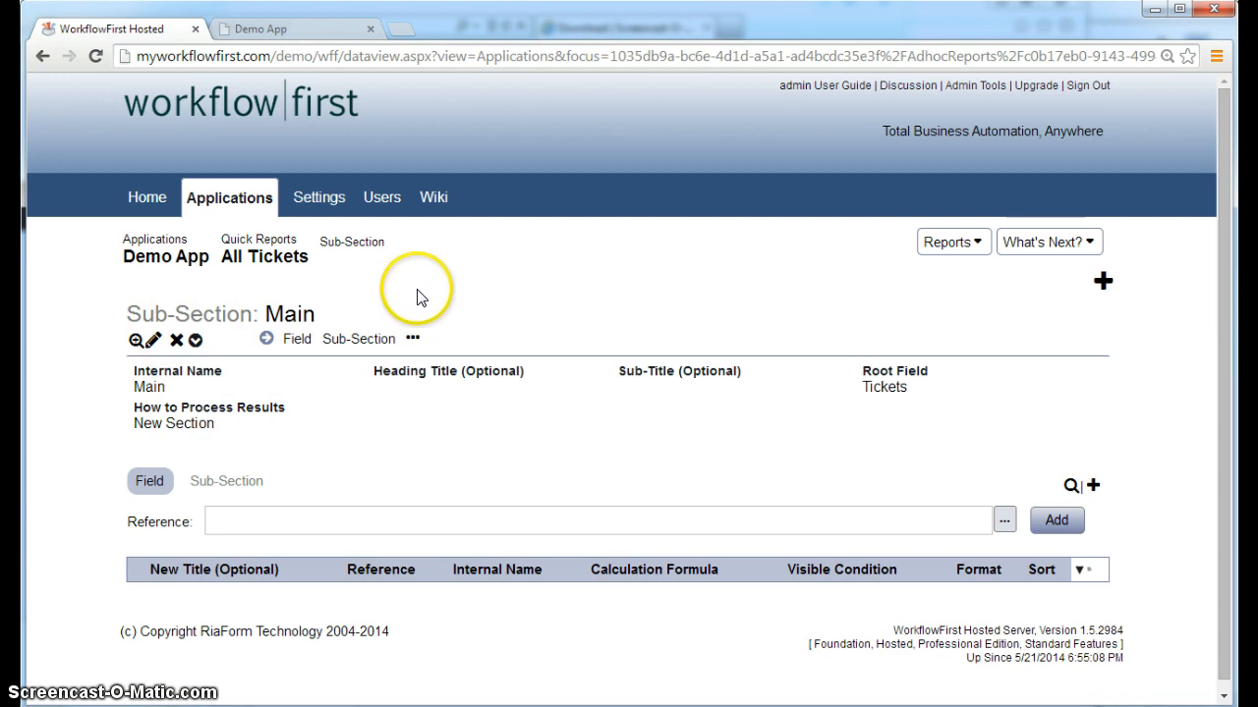
{"action": "left_click", "coordinate": [277, 257]}
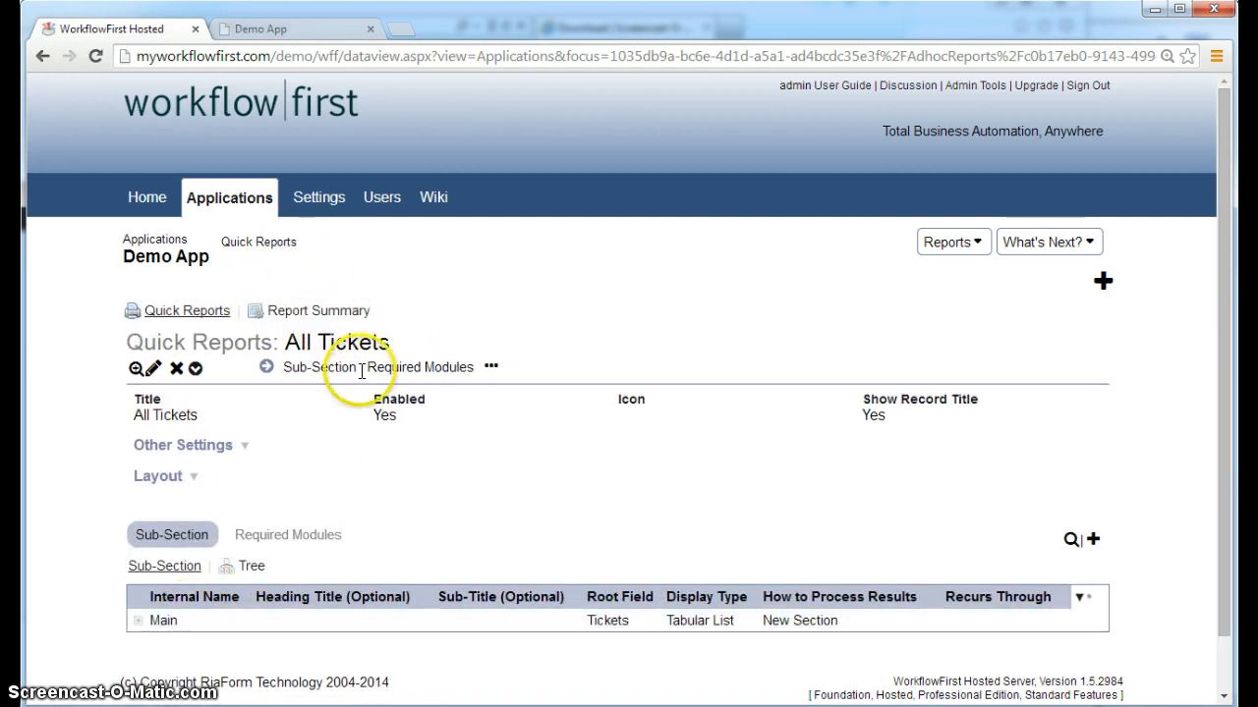
{"action": "left_click", "coordinate": [231, 629]}
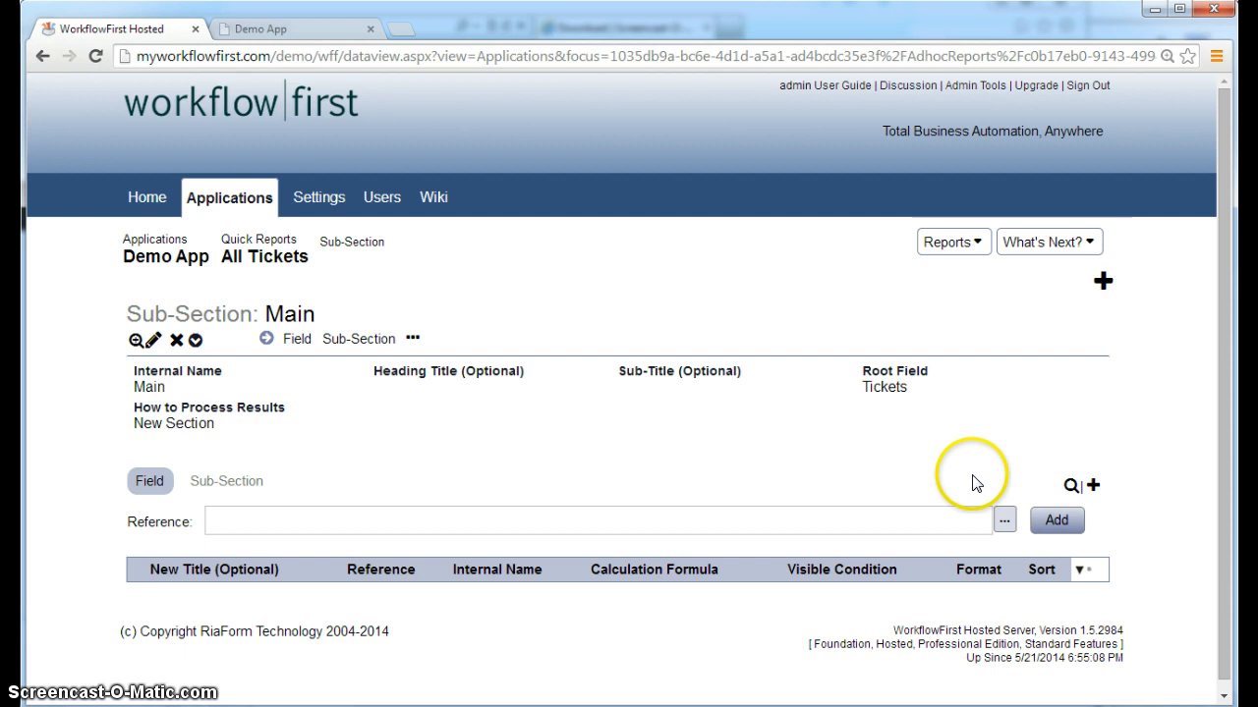
Add Originator, TicketsState and Title as fields of the Main sub-section
{"action": "scroll", "coordinate": [982, 486], "scroll_direction": "down", "scroll_amount": 1}
{"action": "left_click", "coordinate": [1004, 512]}
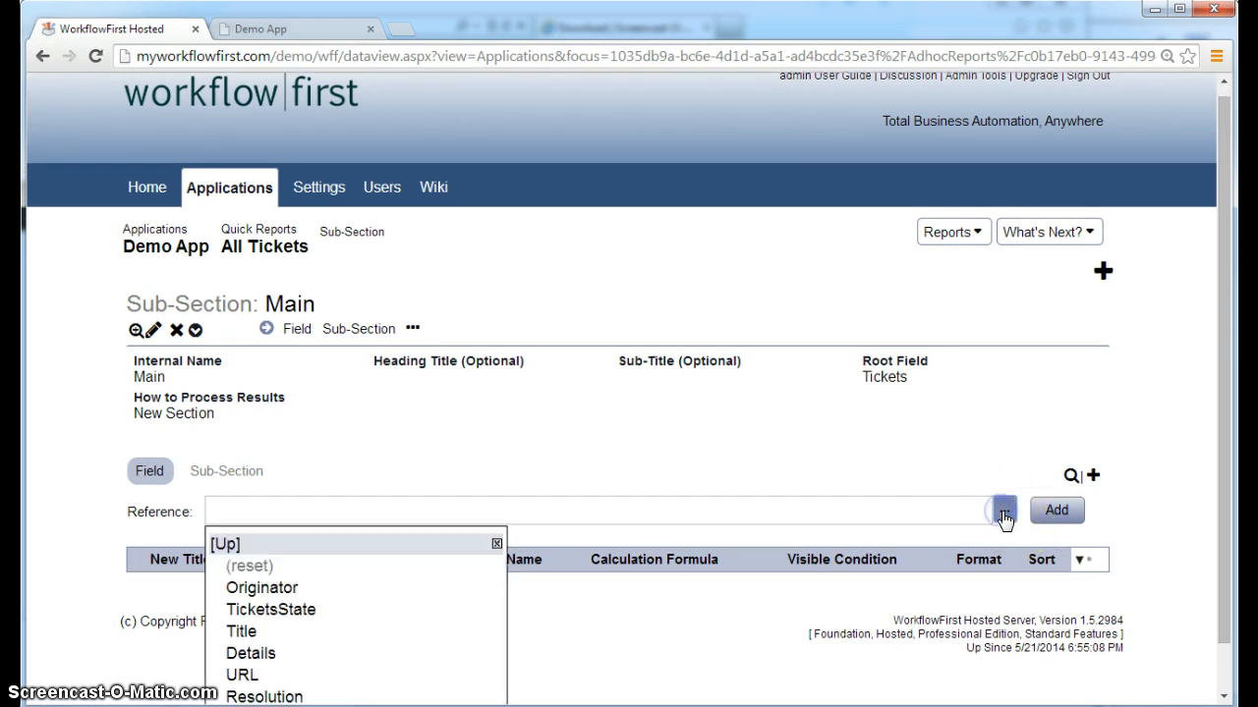
{"action": "scroll", "coordinate": [295, 590], "scroll_direction": "down", "scroll_amount": 1}
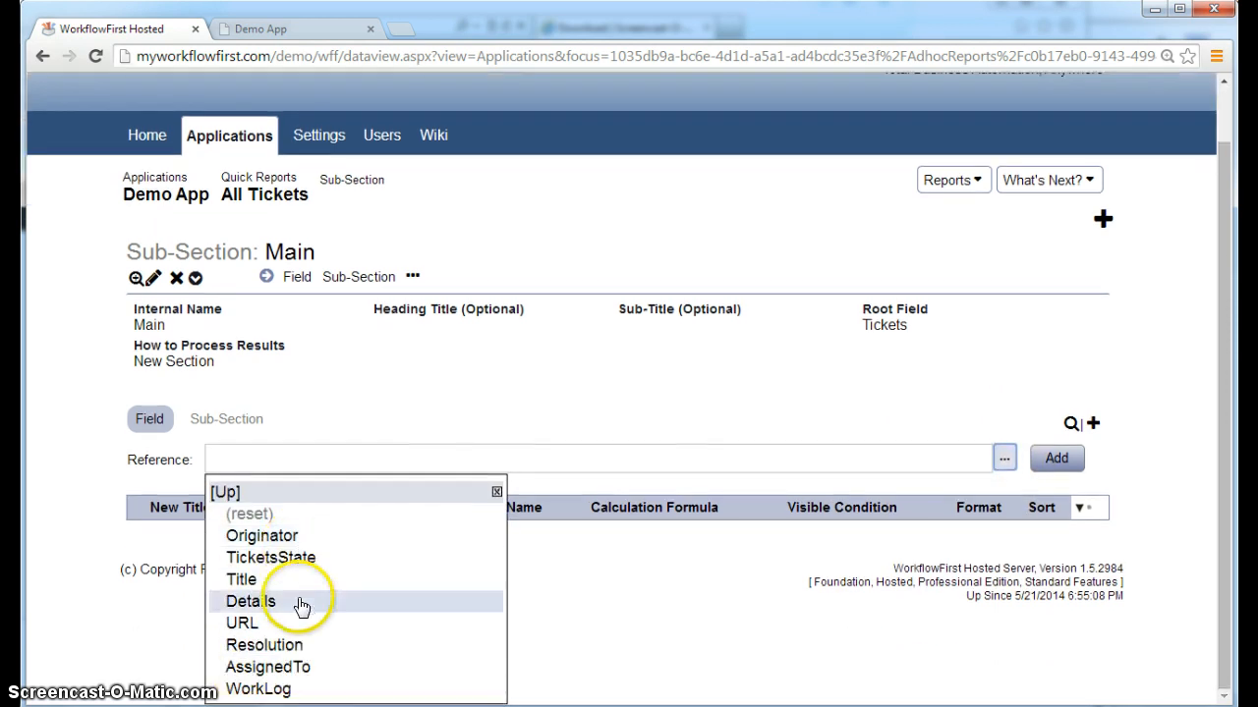
{"action": "left_click", "coordinate": [367, 551]}
{"action": "left_click", "coordinate": [1056, 508]}
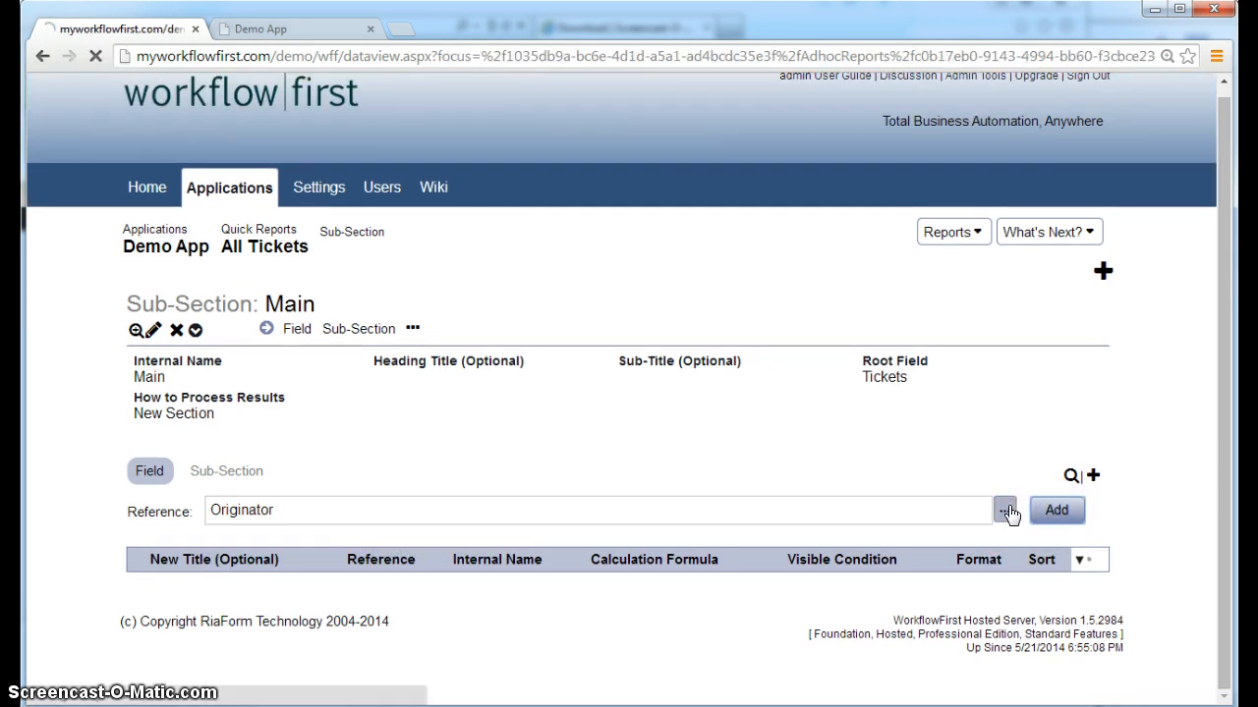
{"action": "left_click", "coordinate": [1006, 511]}
{"action": "scroll", "coordinate": [411, 593], "scroll_direction": "down", "scroll_amount": 1}
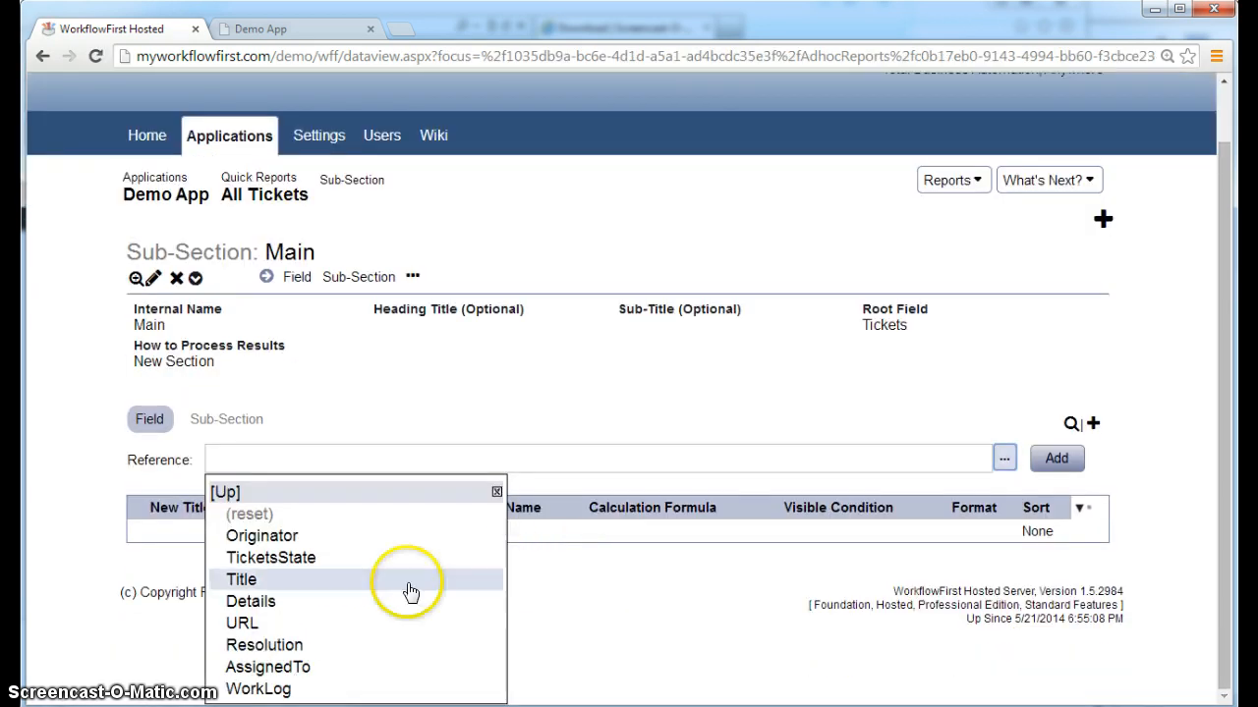
{"action": "left_click", "coordinate": [344, 558]}
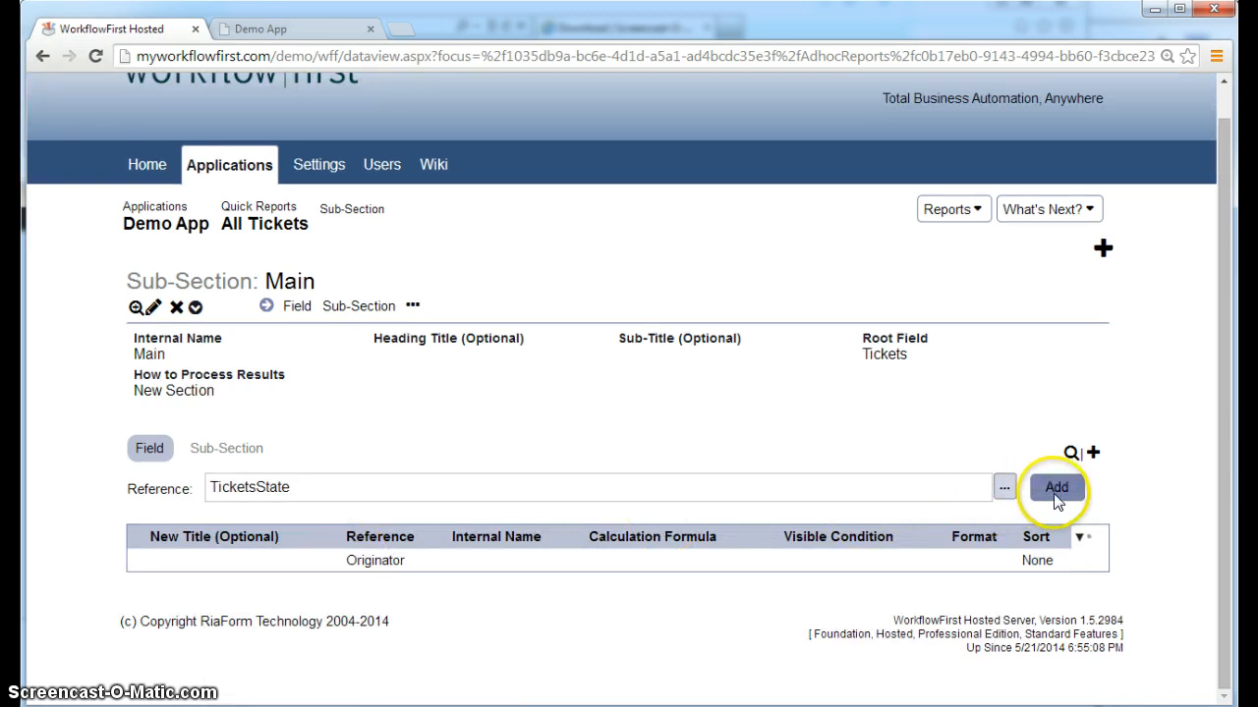
{"action": "left_click", "coordinate": [1056, 491]}
{"action": "left_click", "coordinate": [1005, 513]}
{"action": "scroll", "coordinate": [671, 547], "scroll_direction": "down", "scroll_amount": 1}
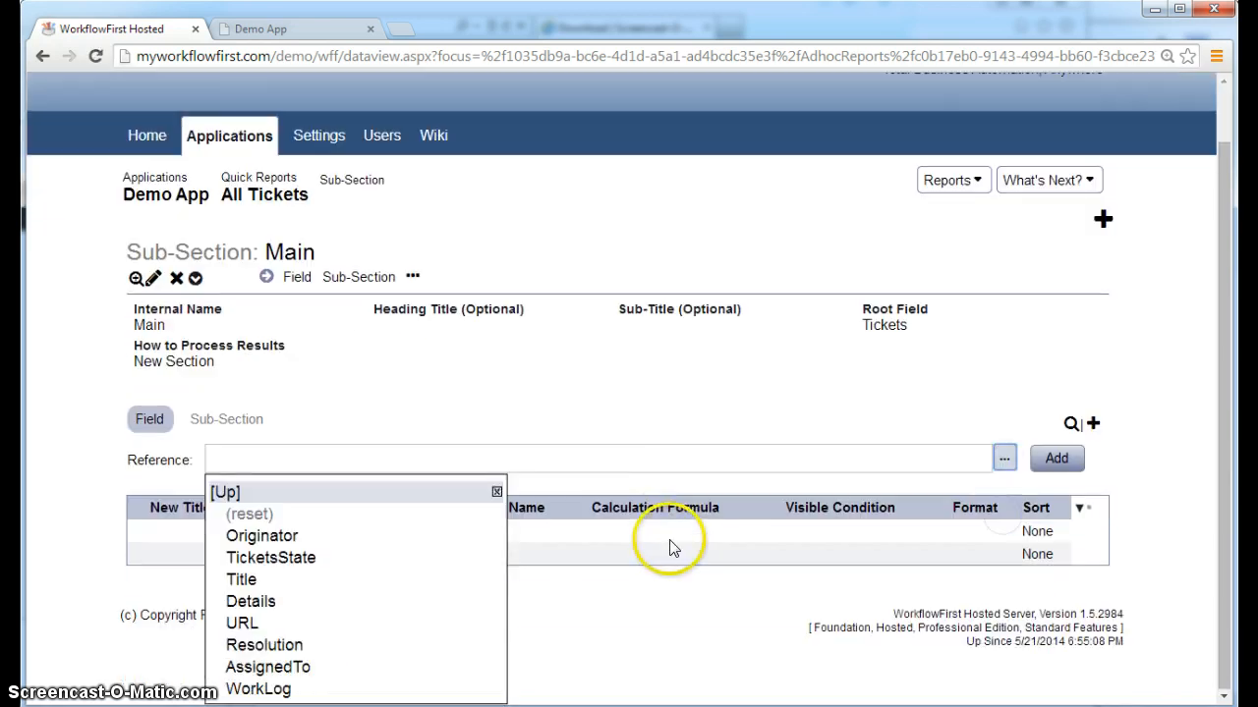
{"action": "left_click", "coordinate": [351, 584]}
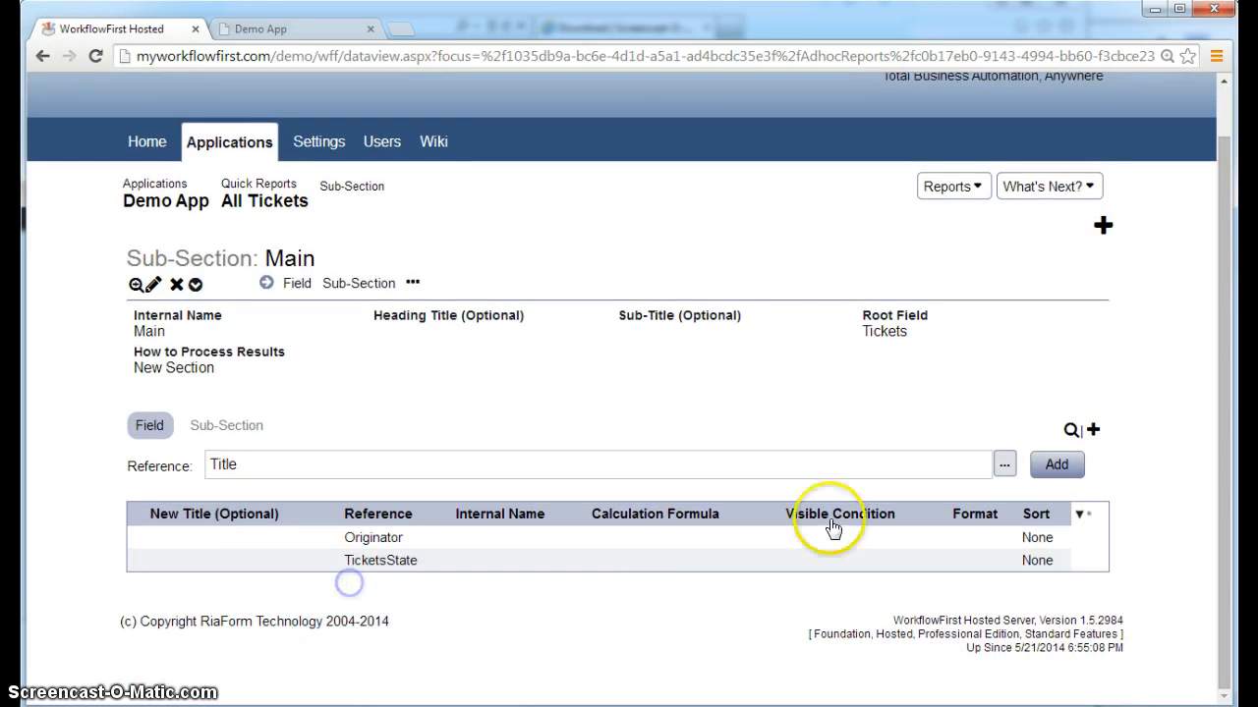
{"action": "left_click", "coordinate": [1055, 465]}
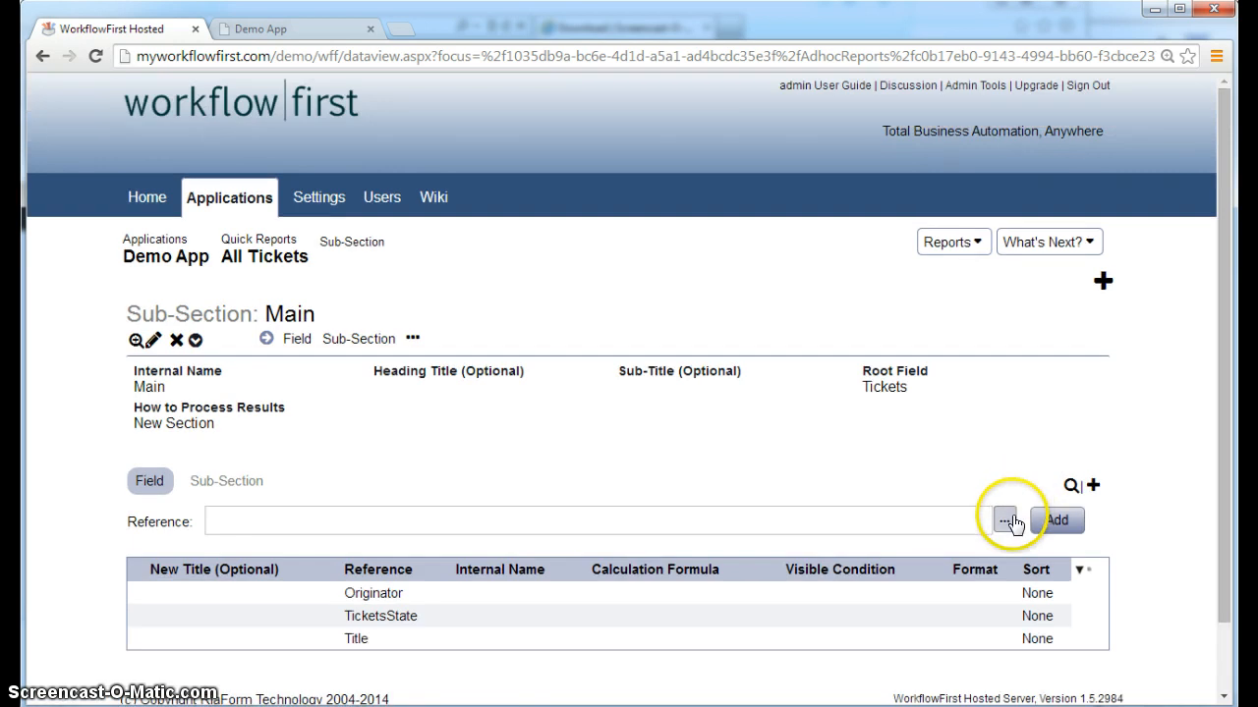
Add AssignedTo and Resolution as further Main sub-section fields
{"action": "left_click", "coordinate": [1005, 521]}
{"action": "scroll", "coordinate": [743, 561], "scroll_direction": "down", "scroll_amount": 1}
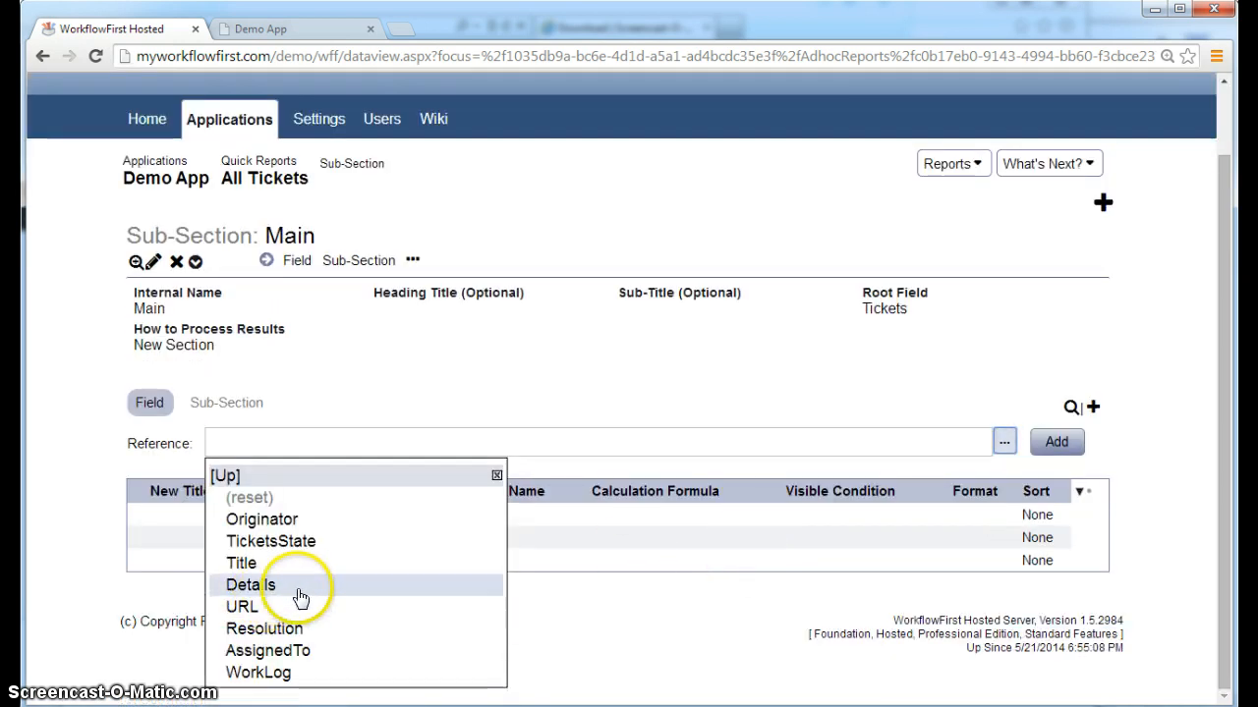
{"action": "left_click", "coordinate": [374, 650]}
{"action": "left_click", "coordinate": [1047, 447]}
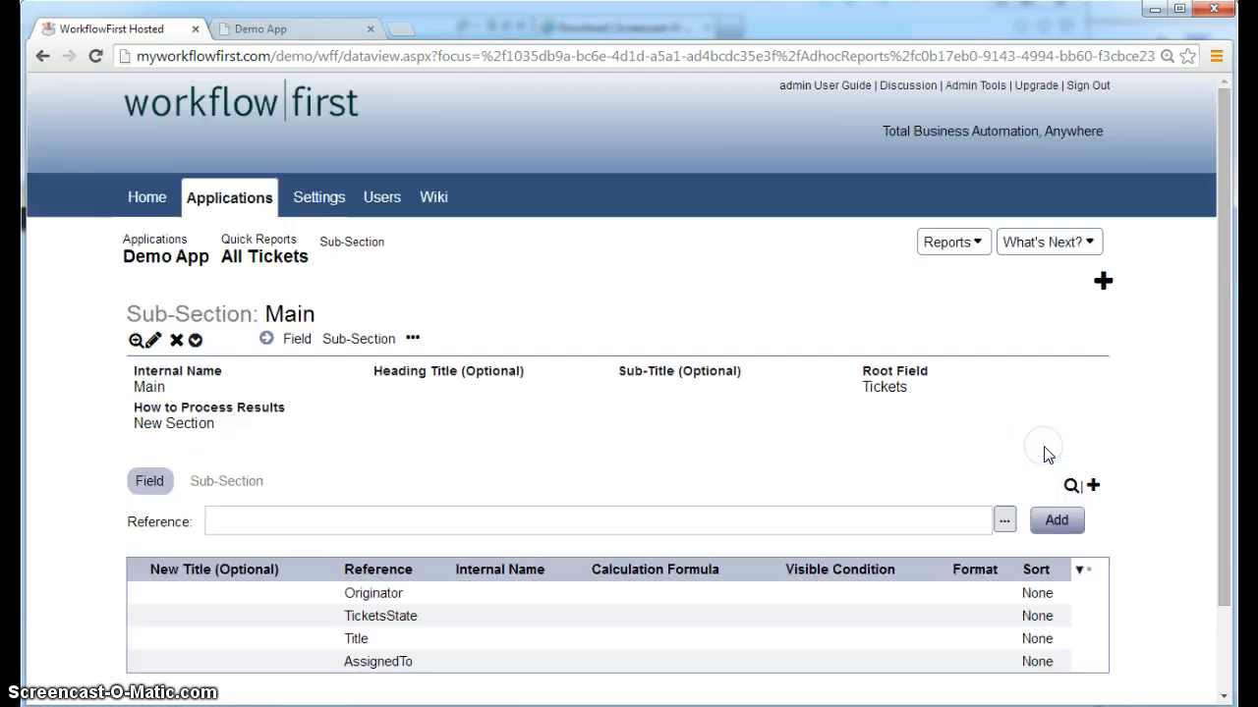
{"action": "scroll", "coordinate": [985, 491], "scroll_direction": "down", "scroll_amount": 2}
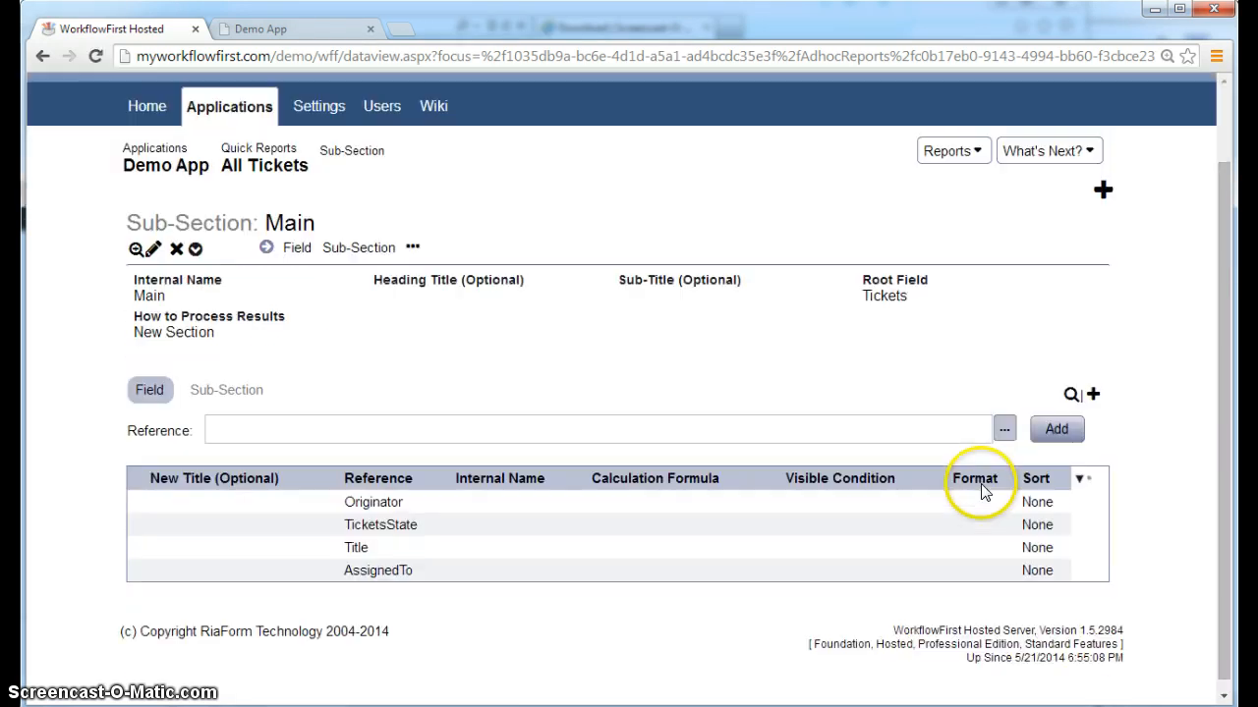
{"action": "left_click", "coordinate": [1004, 429]}
{"action": "left_click", "coordinate": [310, 616]}
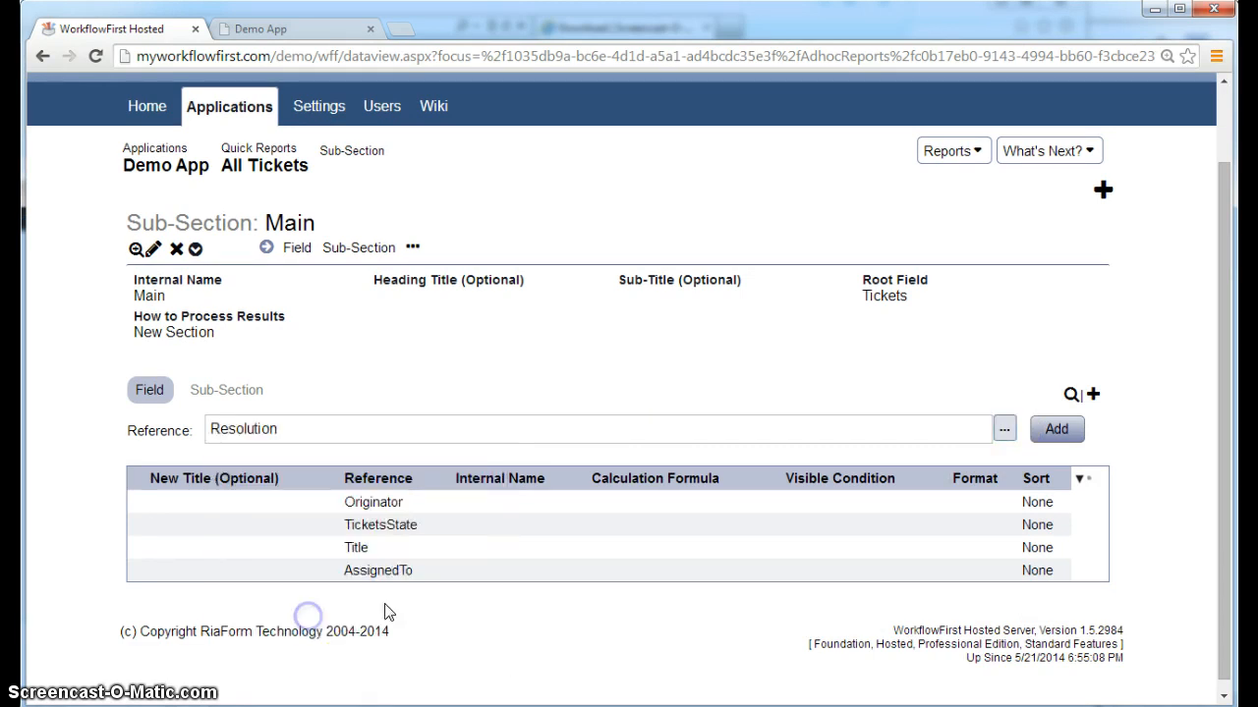
{"action": "left_click", "coordinate": [1058, 433]}
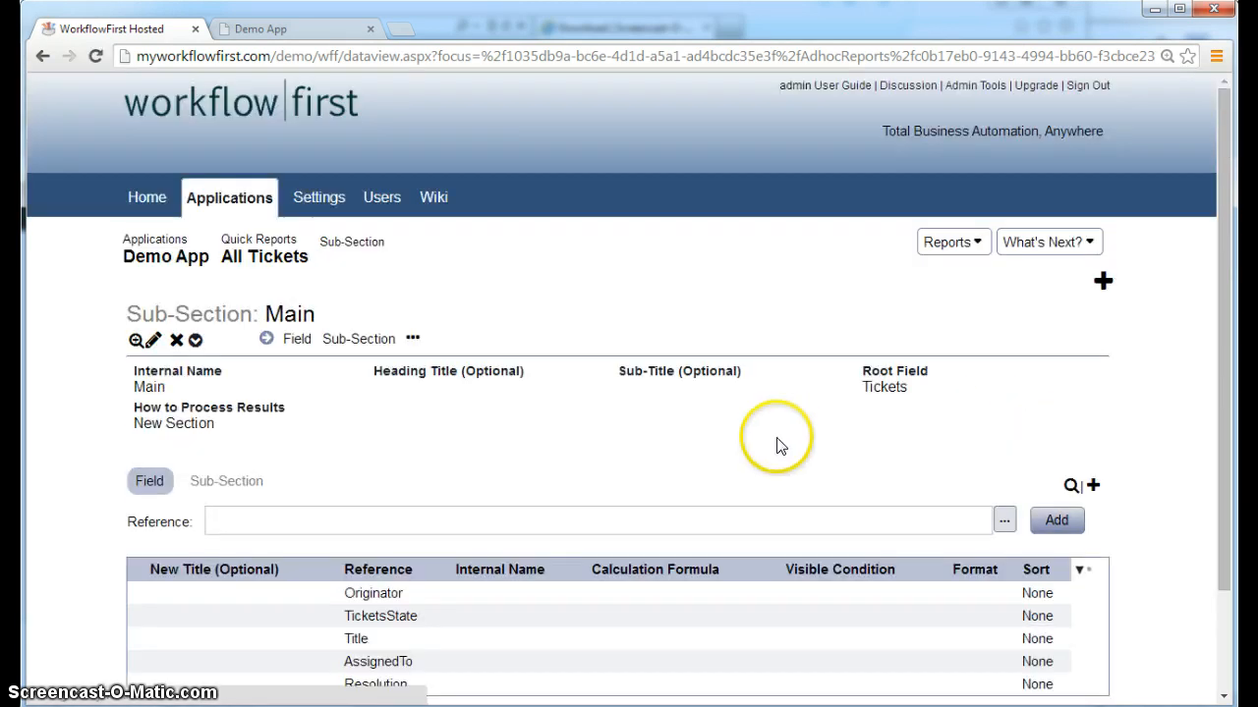
{"action": "scroll", "coordinate": [777, 443], "scroll_direction": "down", "scroll_amount": 2}
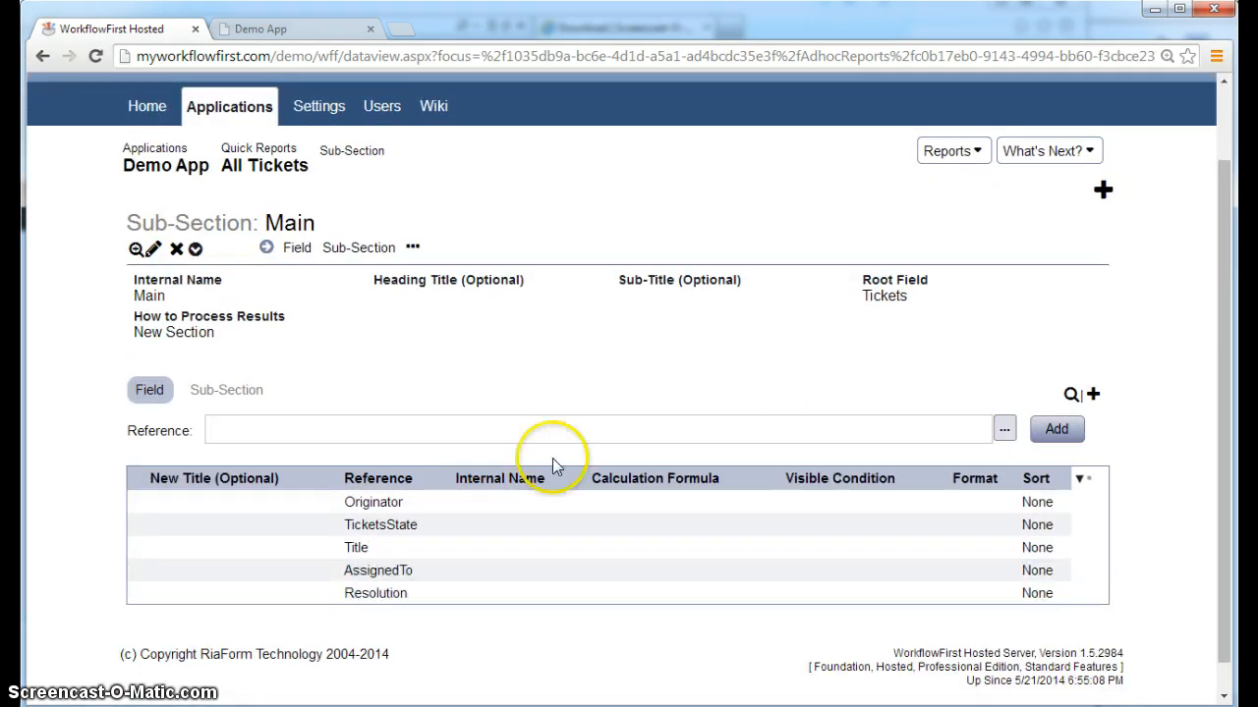
{"action": "scroll", "coordinate": [616, 385], "scroll_direction": "up", "scroll_amount": 2}
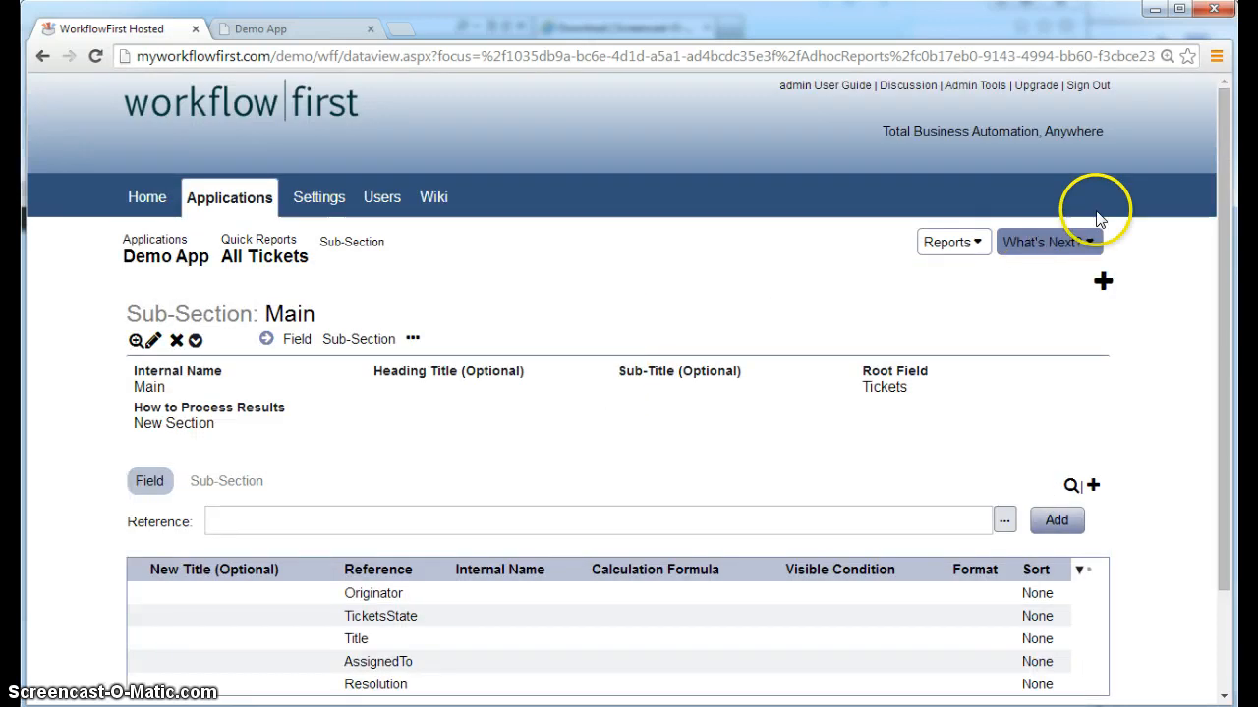
{"action": "left_click", "coordinate": [1051, 241]}
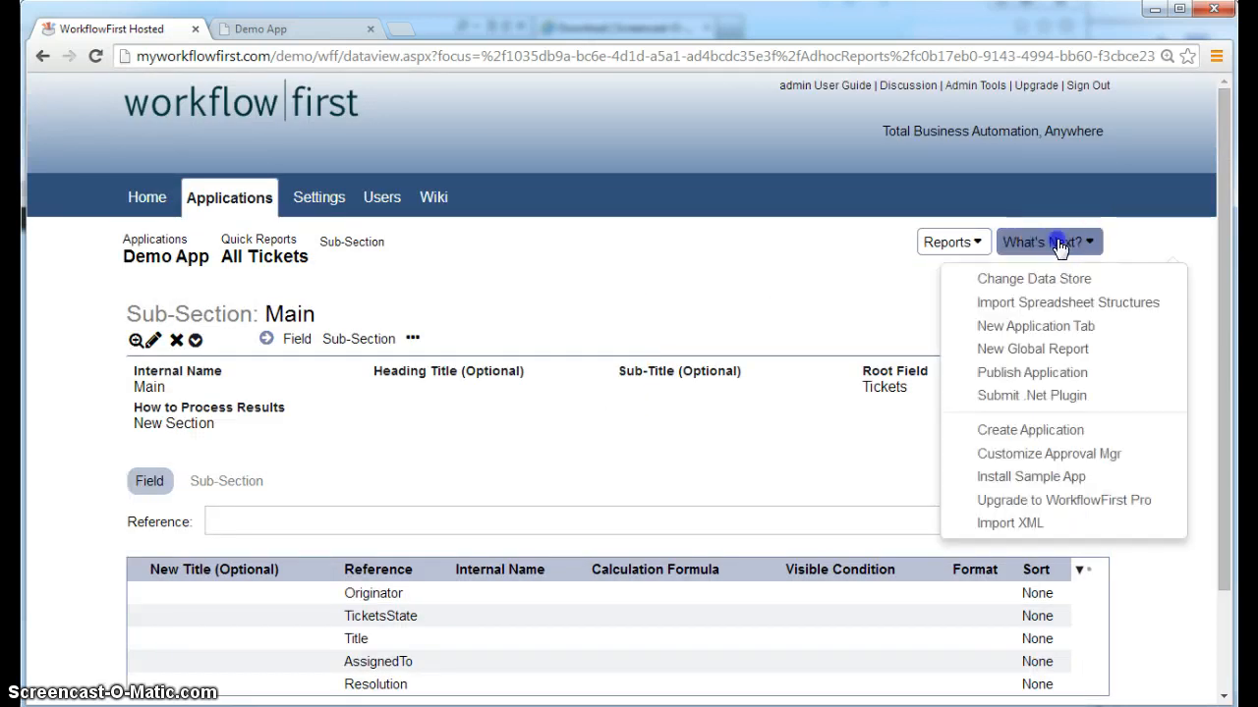
Publish the Demo App and reload it to show the updated Tickets list
{"action": "left_click", "coordinate": [1032, 372]}
{"action": "left_click", "coordinate": [1073, 583]}
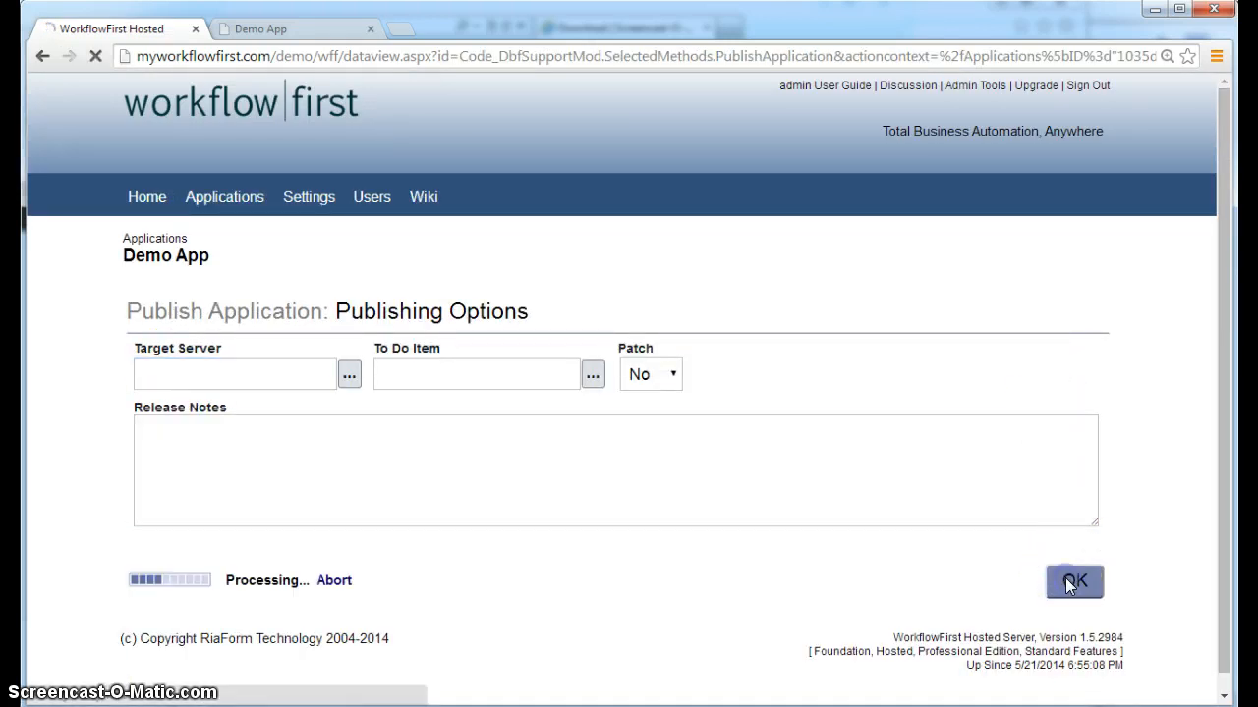
{"action": "left_click", "coordinate": [300, 28]}
{"action": "left_click", "coordinate": [96, 56]}
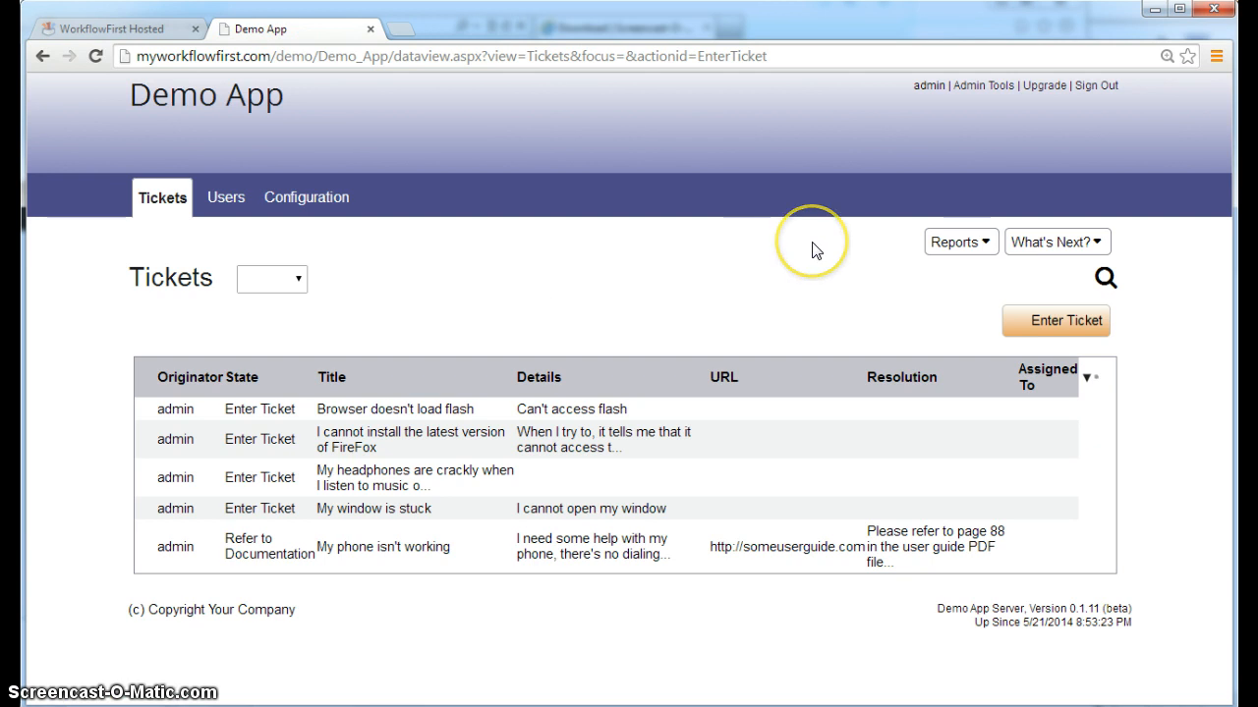
Run the All Tickets report from the Tickets page's Reports list so it opens in a new tab
{"action": "left_click", "coordinate": [978, 245]}
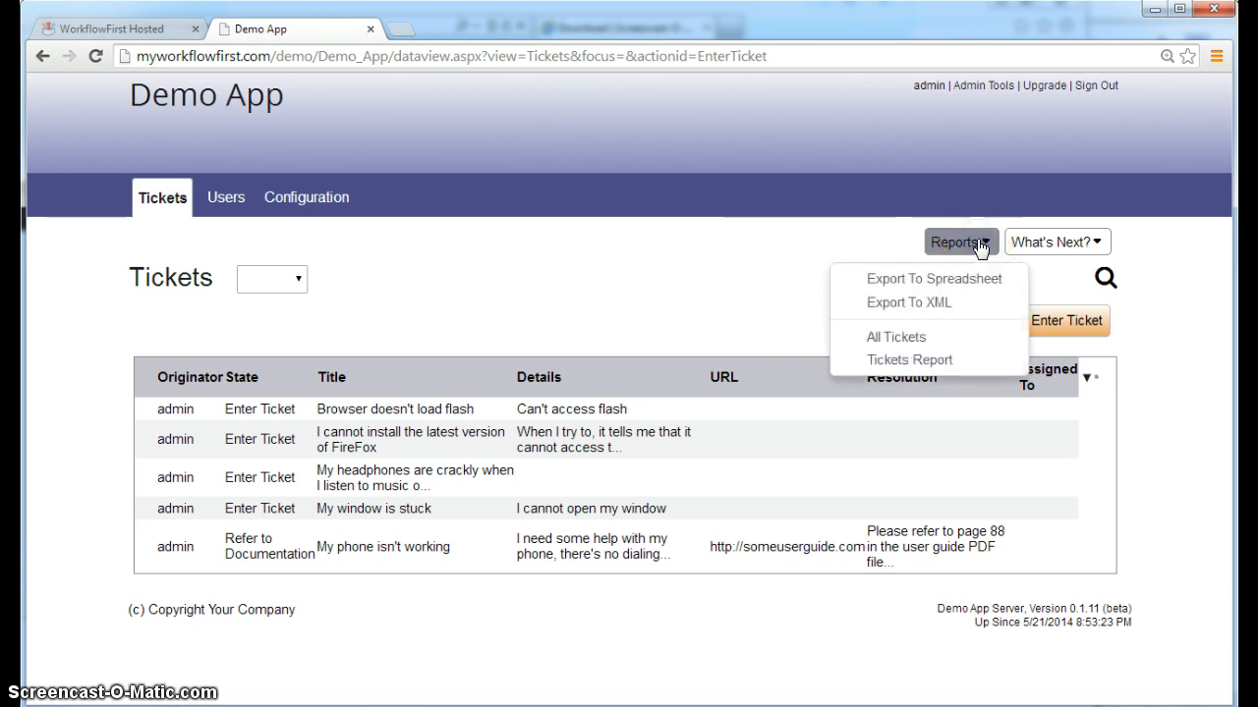
{"action": "left_click", "coordinate": [688, 248]}
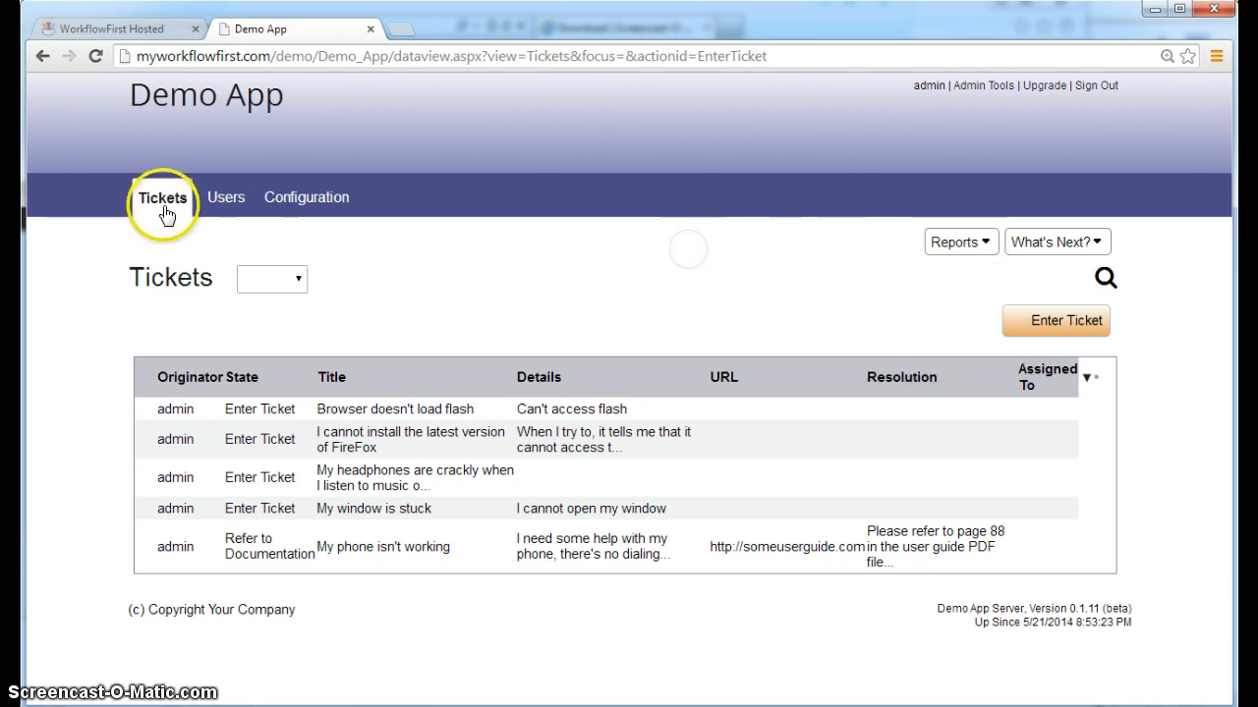
{"action": "left_click", "coordinate": [207, 201]}
{"action": "left_click", "coordinate": [154, 196]}
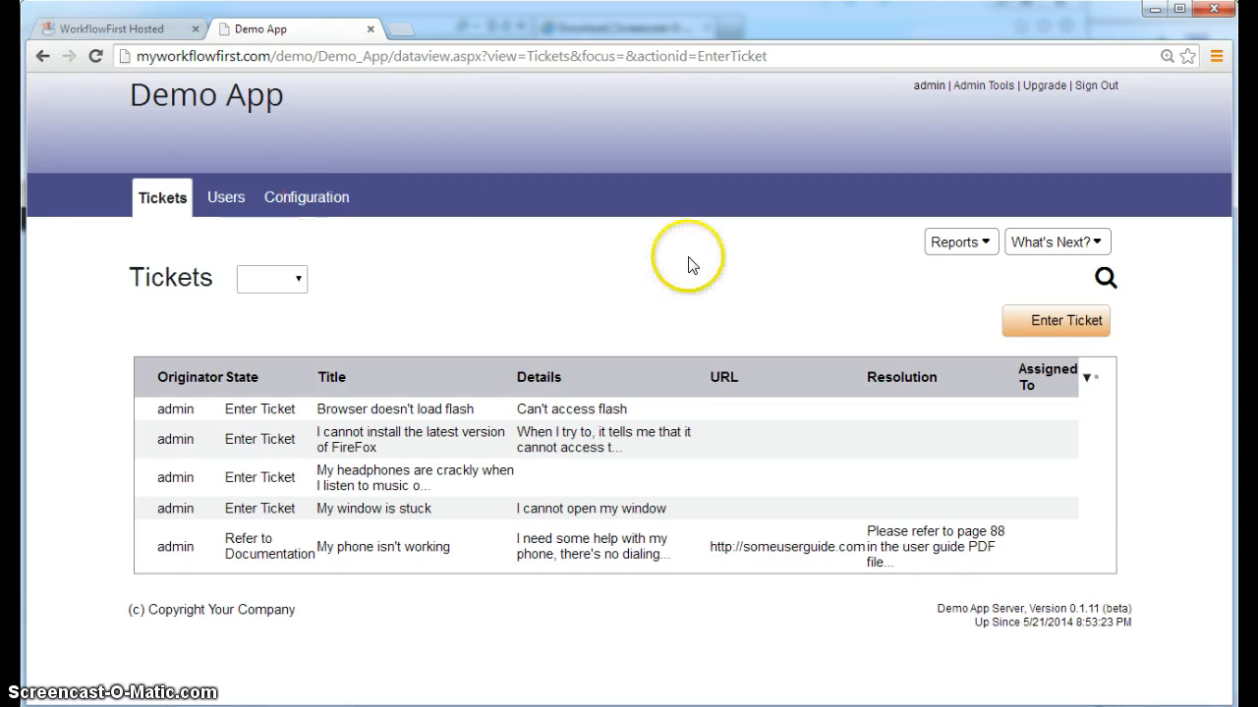
{"action": "left_click", "coordinate": [958, 245]}
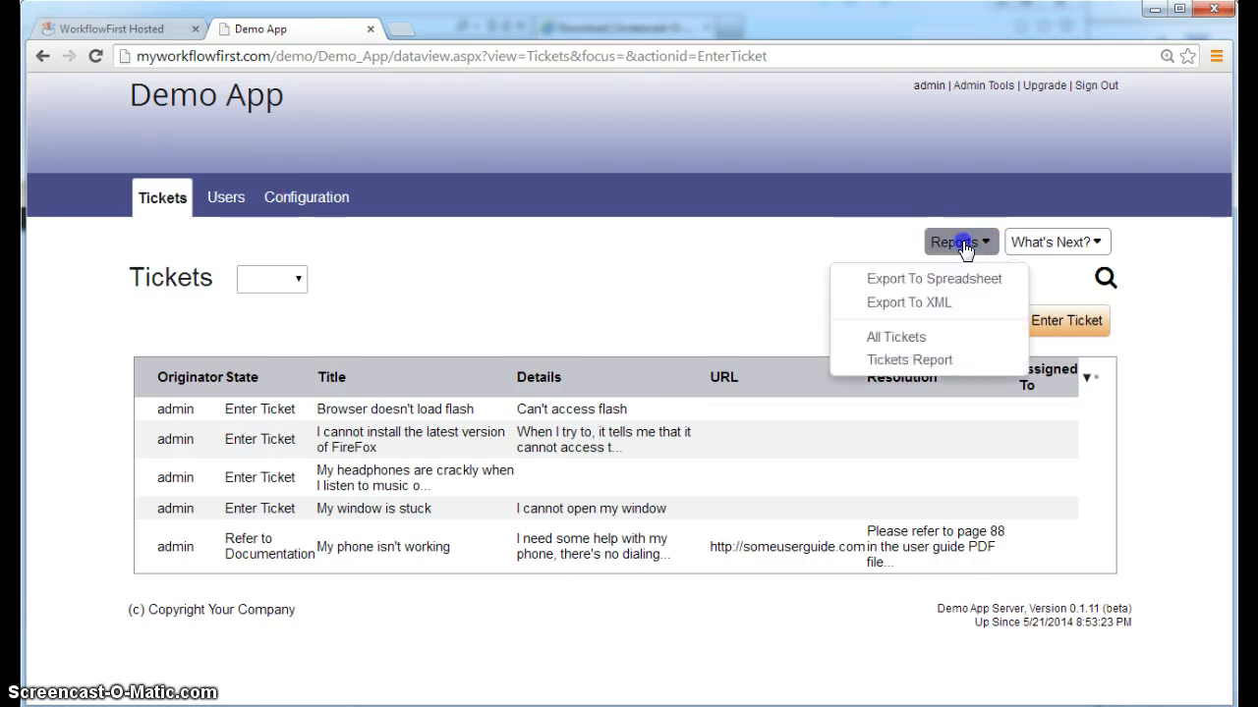
{"action": "left_click", "coordinate": [911, 339]}
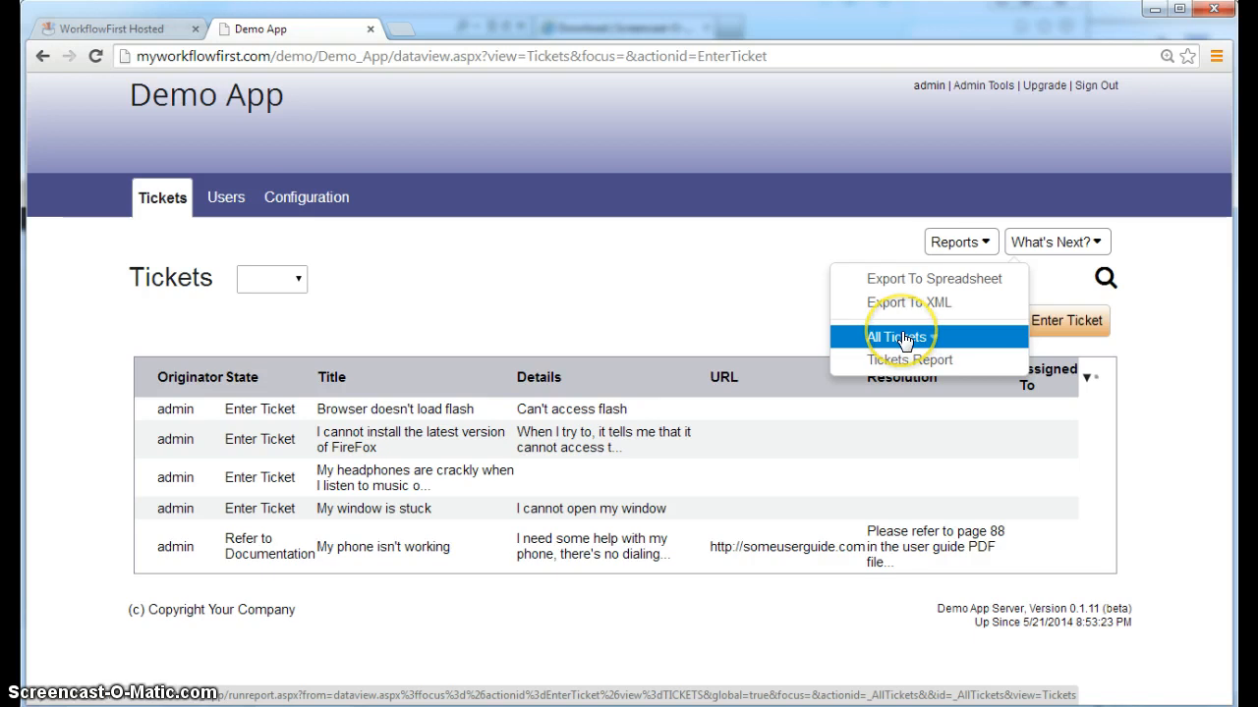
{"action": "left_click", "coordinate": [684, 410]}
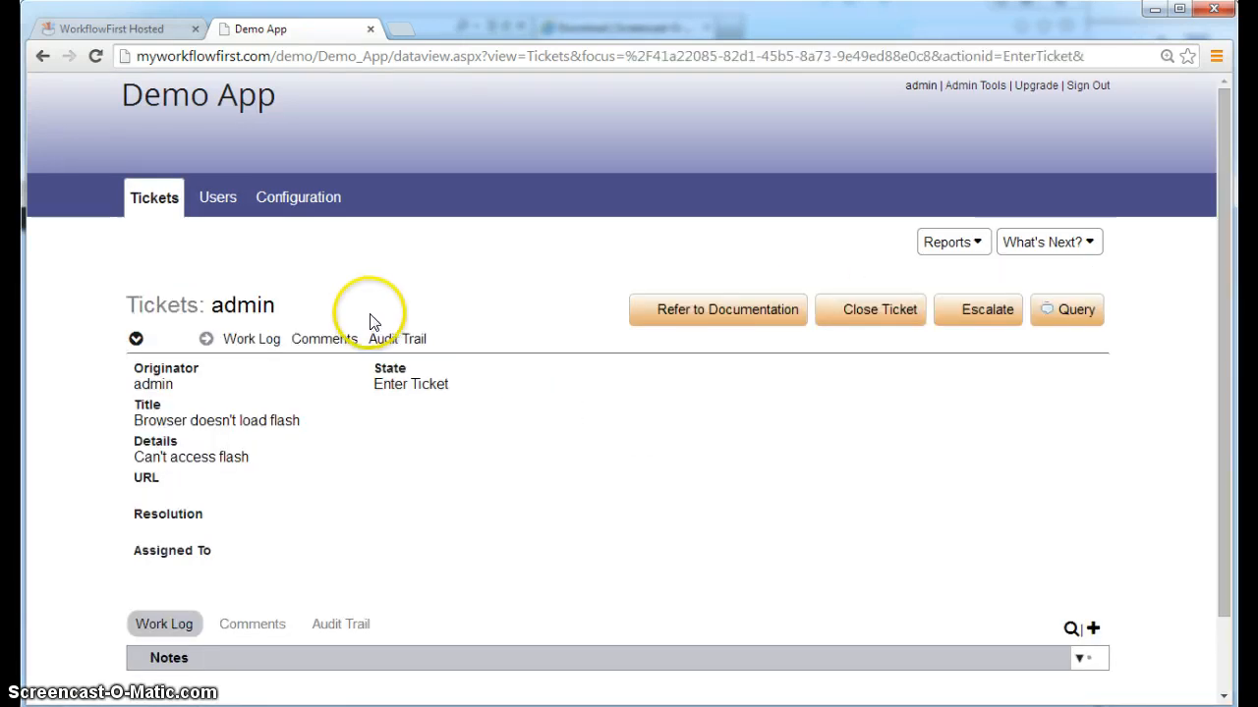
{"action": "left_click", "coordinate": [946, 244]}
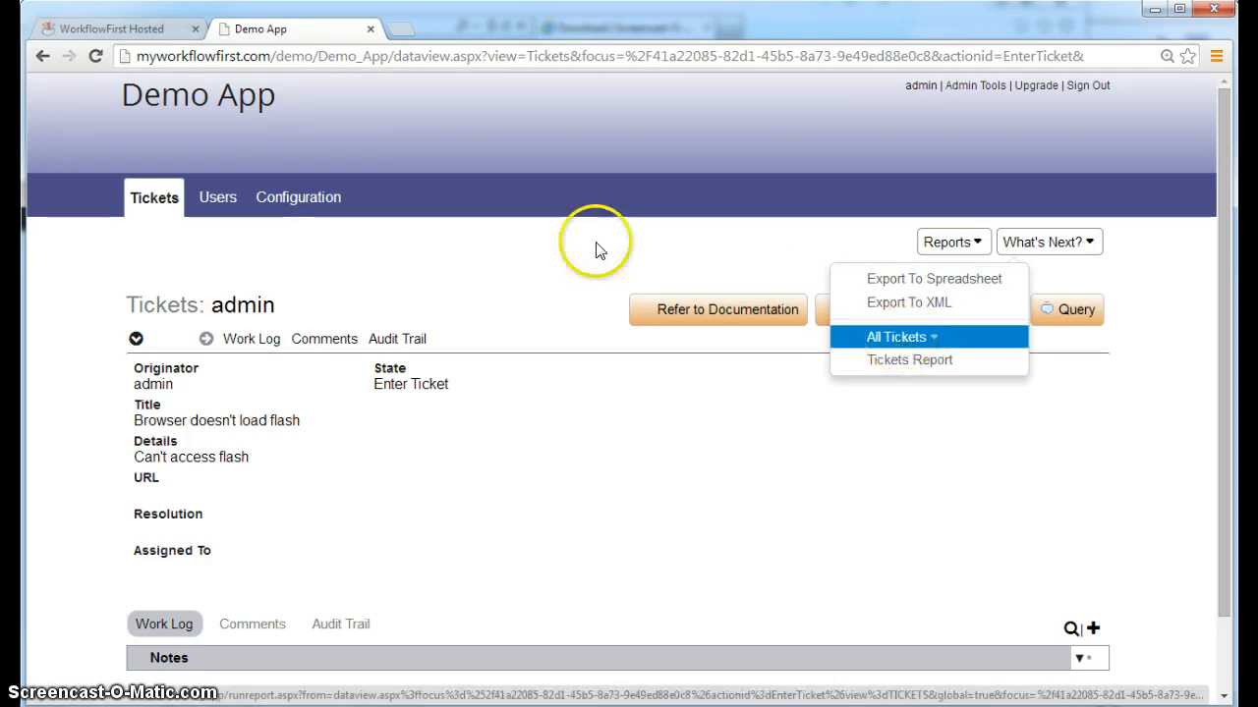
{"action": "left_click", "coordinate": [154, 199]}
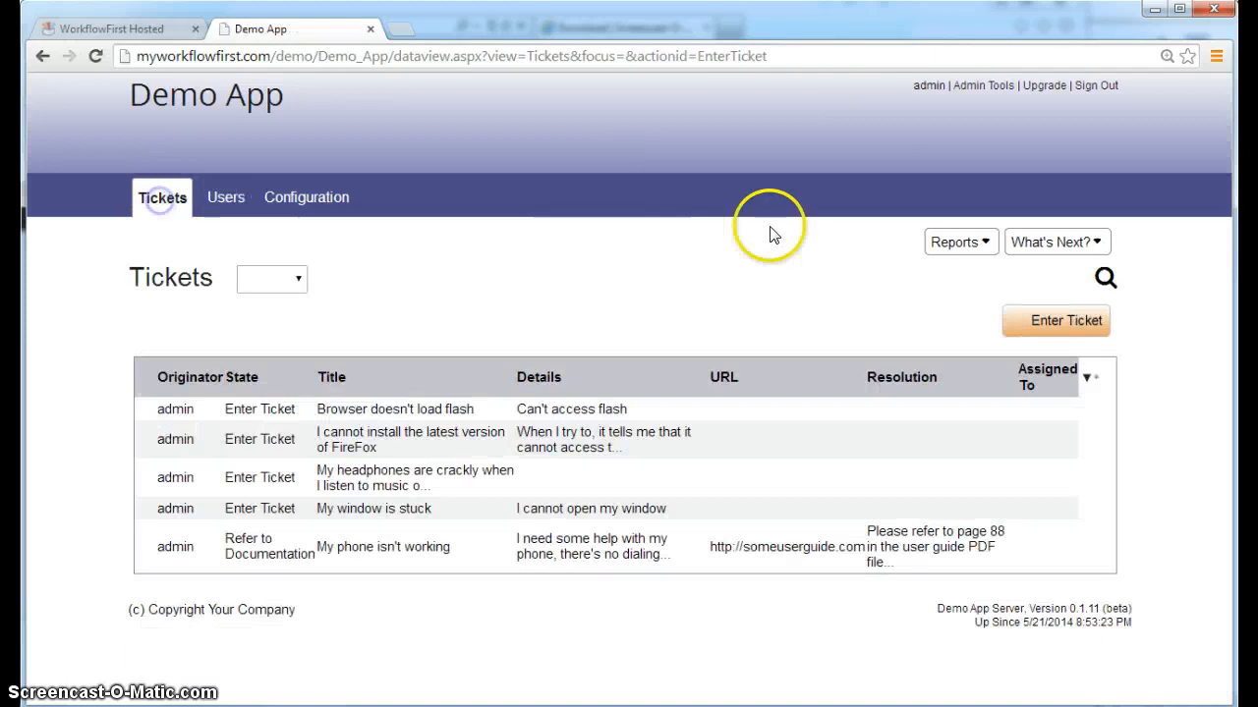
{"action": "left_click", "coordinate": [943, 243]}
{"action": "left_click", "coordinate": [897, 339]}
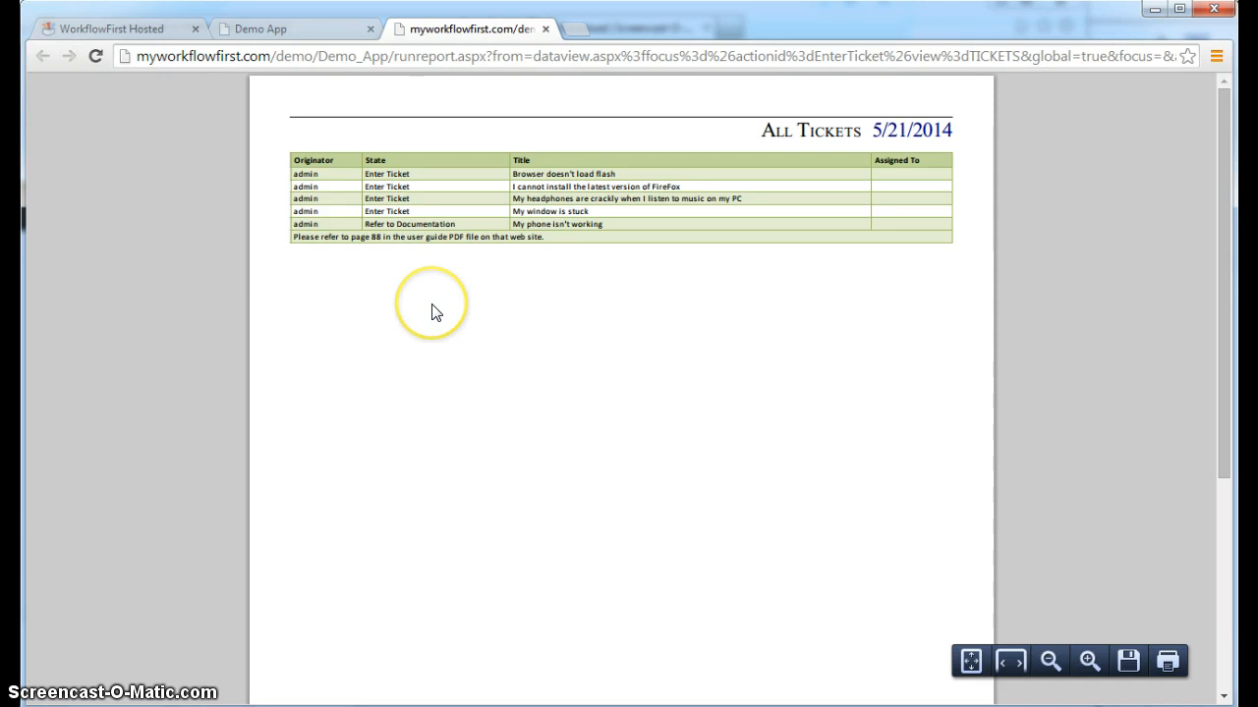
Zoom in on the All Tickets PDF to read its five ticket rows, then close it
{"action": "left_click", "coordinate": [1089, 661]}
{"action": "left_click", "coordinate": [1089, 661]}
{"action": "left_click", "coordinate": [1088, 662]}
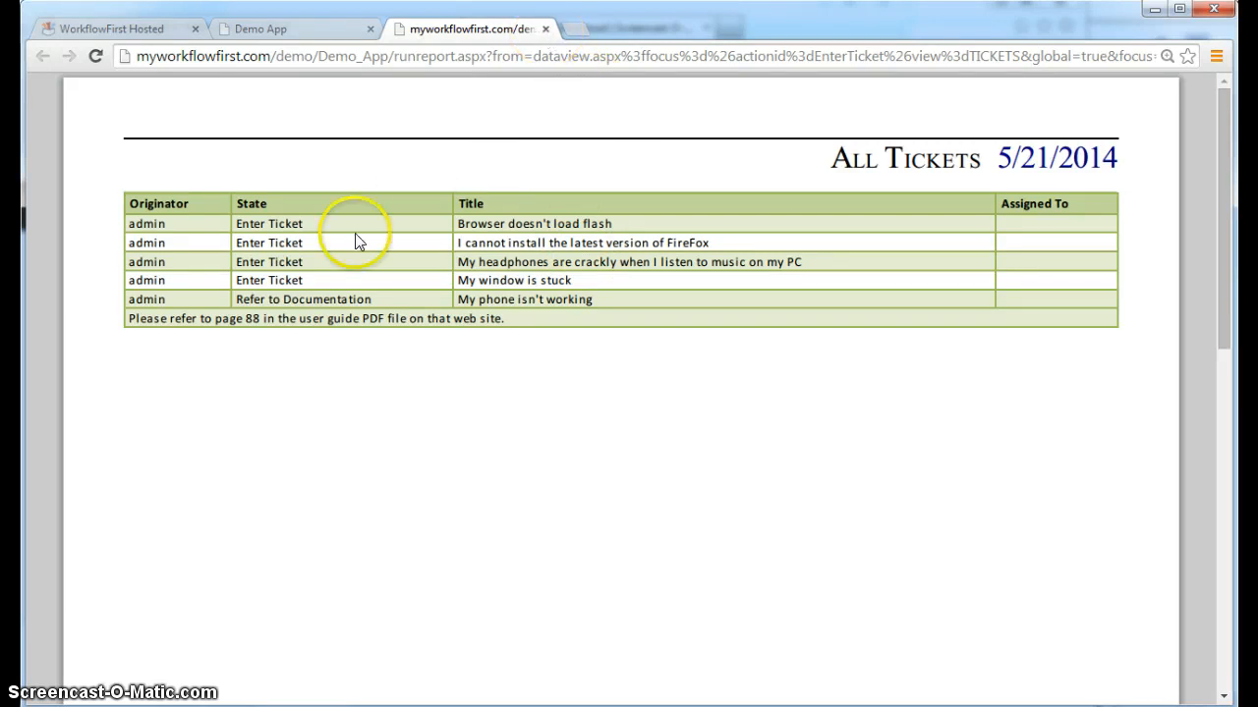
{"action": "left_click", "coordinate": [546, 30]}
Create a sub-section named 'Worklog' under Main with WorkLog as its root field
{"action": "left_click", "coordinate": [100, 29]}
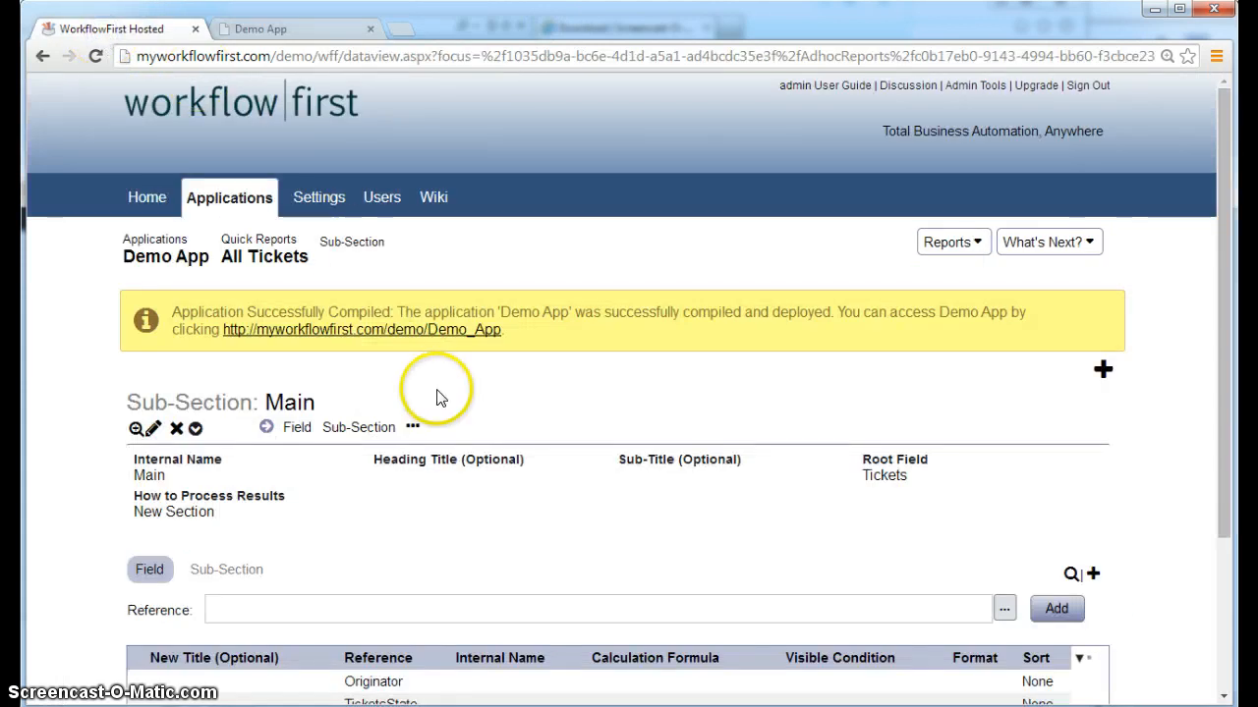
{"action": "scroll", "coordinate": [439, 397], "scroll_direction": "down", "scroll_amount": 2}
{"action": "scroll", "coordinate": [317, 287], "scroll_direction": "up", "scroll_amount": 1}
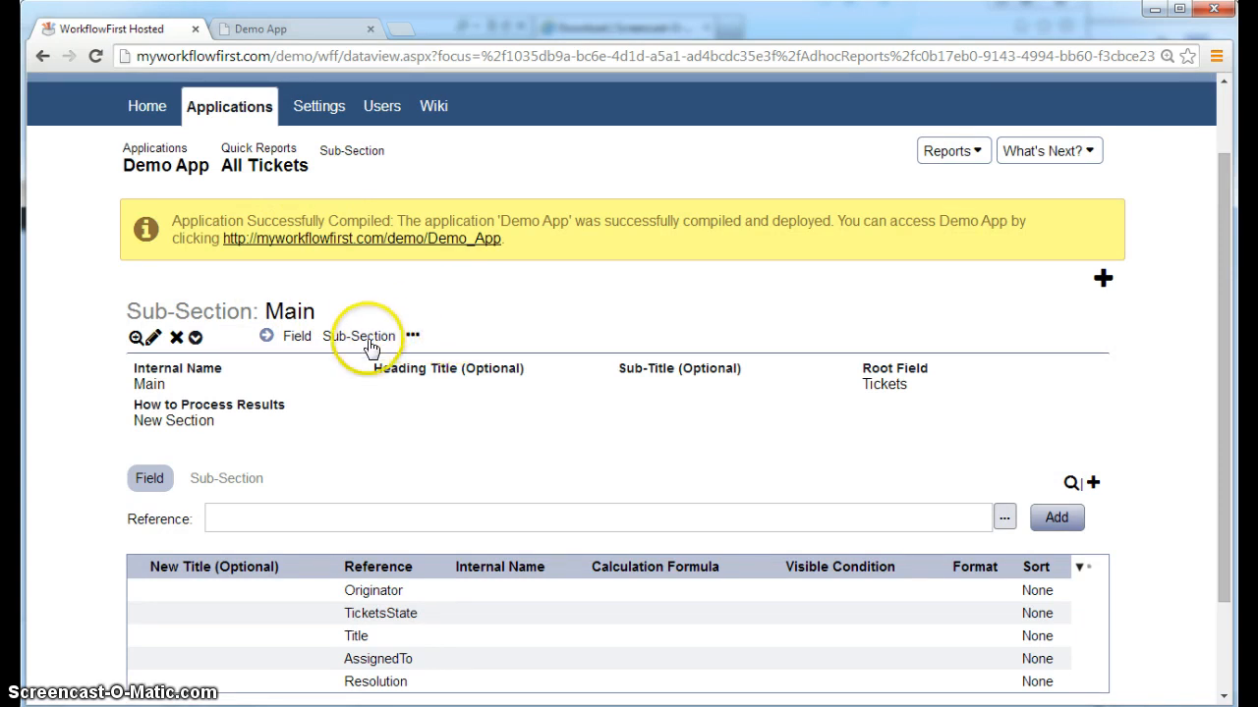
{"action": "left_click", "coordinate": [1047, 153]}
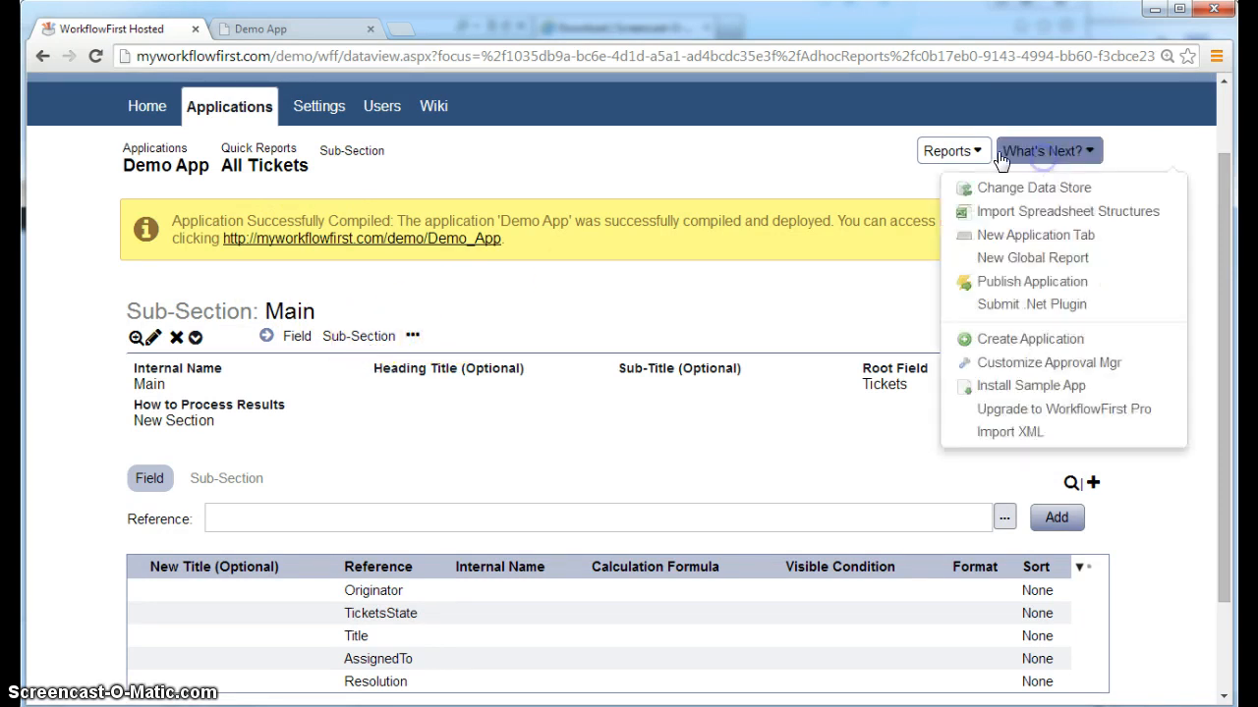
{"action": "left_click", "coordinate": [808, 187]}
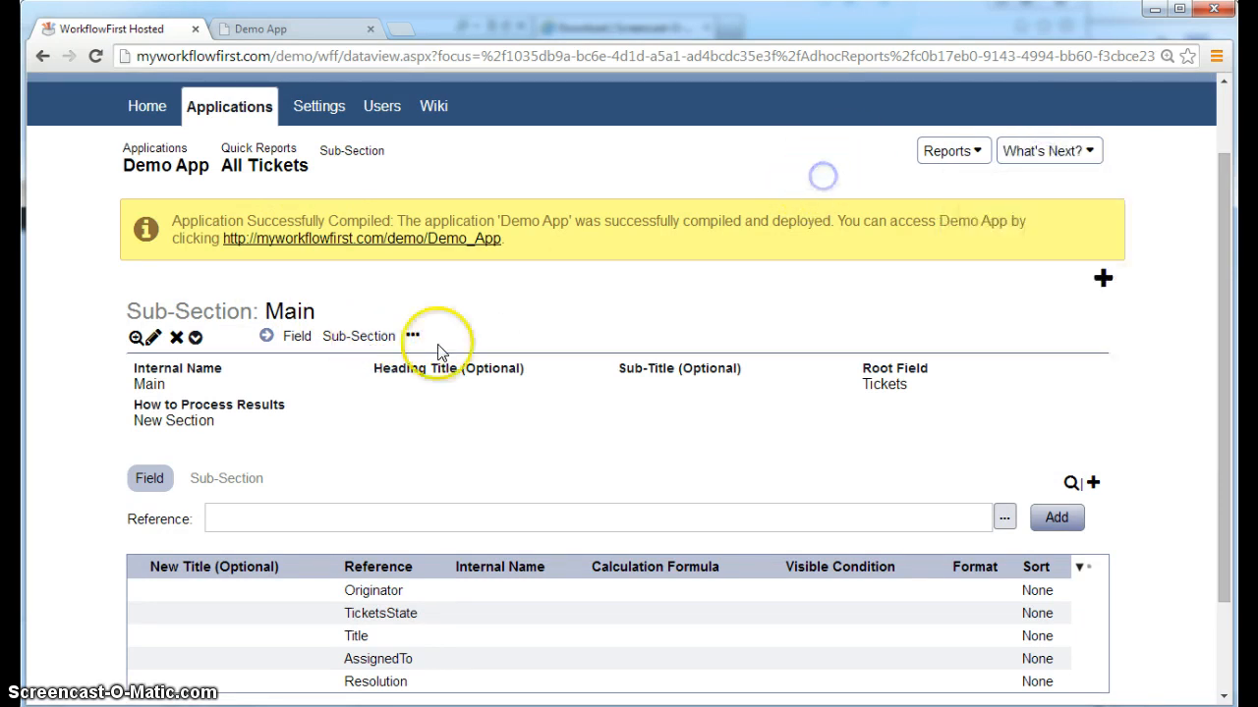
{"action": "left_click", "coordinate": [369, 339]}
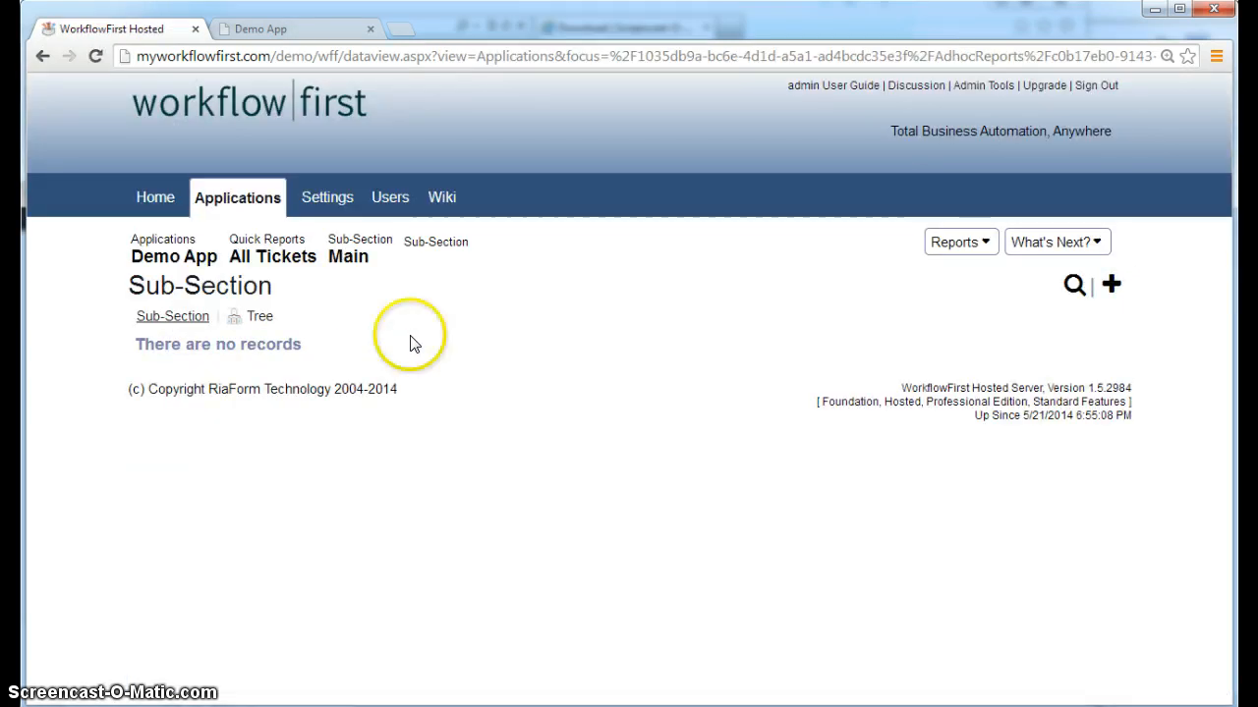
{"action": "left_click", "coordinate": [1110, 284]}
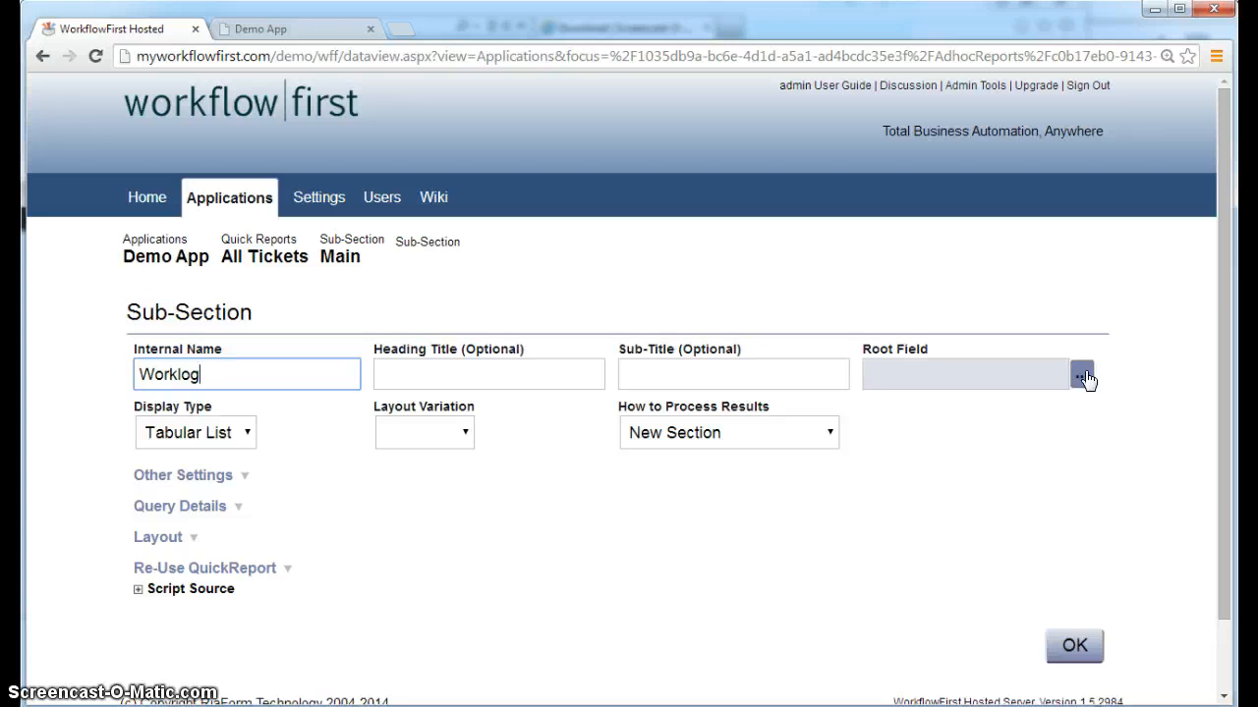
{"action": "left_click", "coordinate": [1083, 376]}
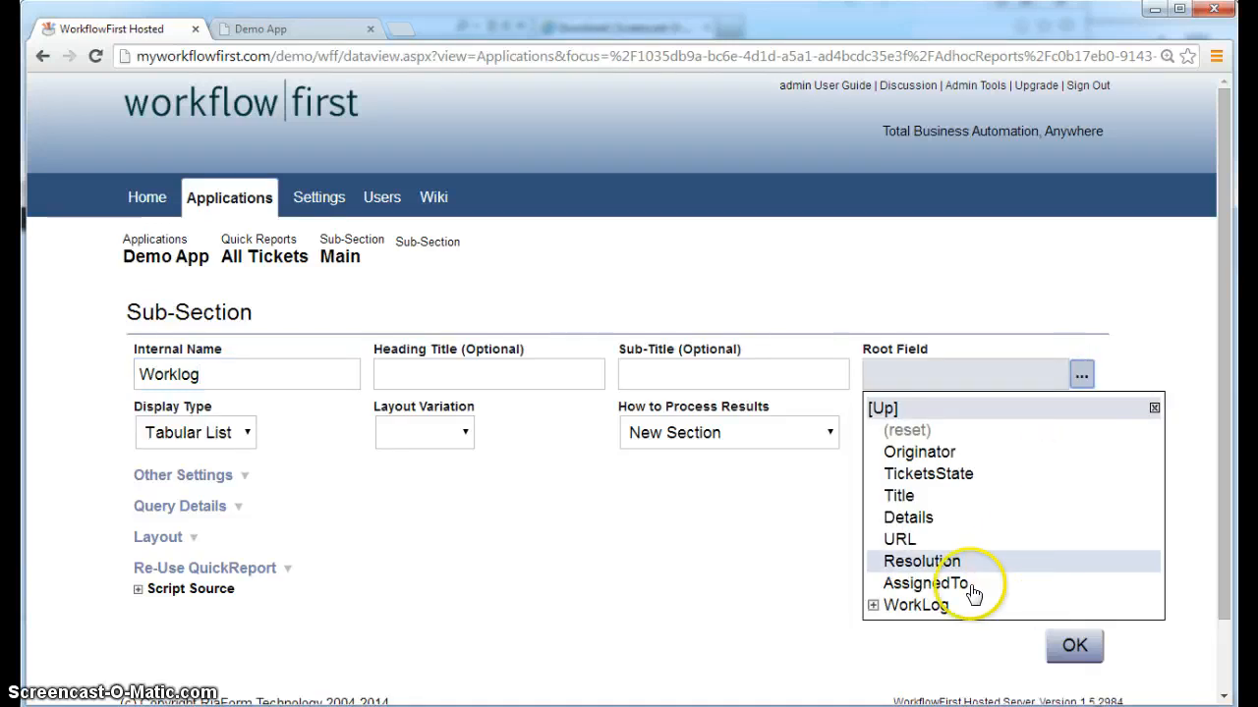
{"action": "left_click", "coordinate": [958, 613]}
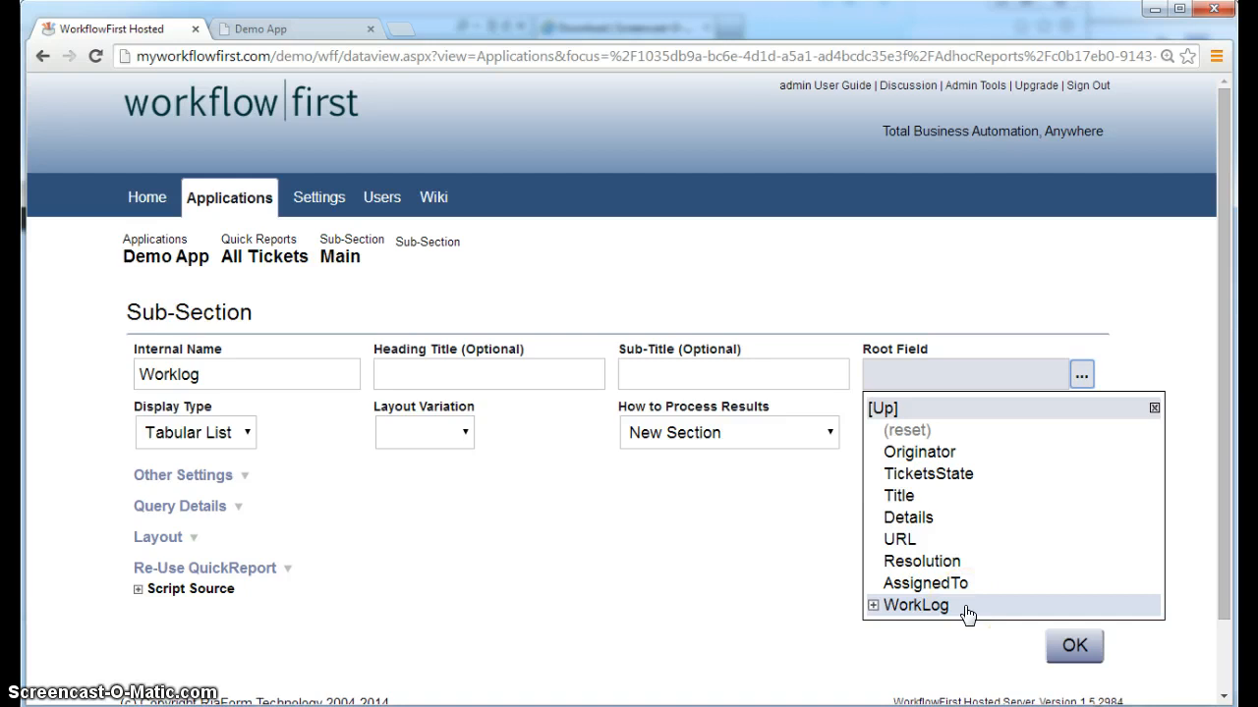
{"action": "left_click", "coordinate": [967, 606]}
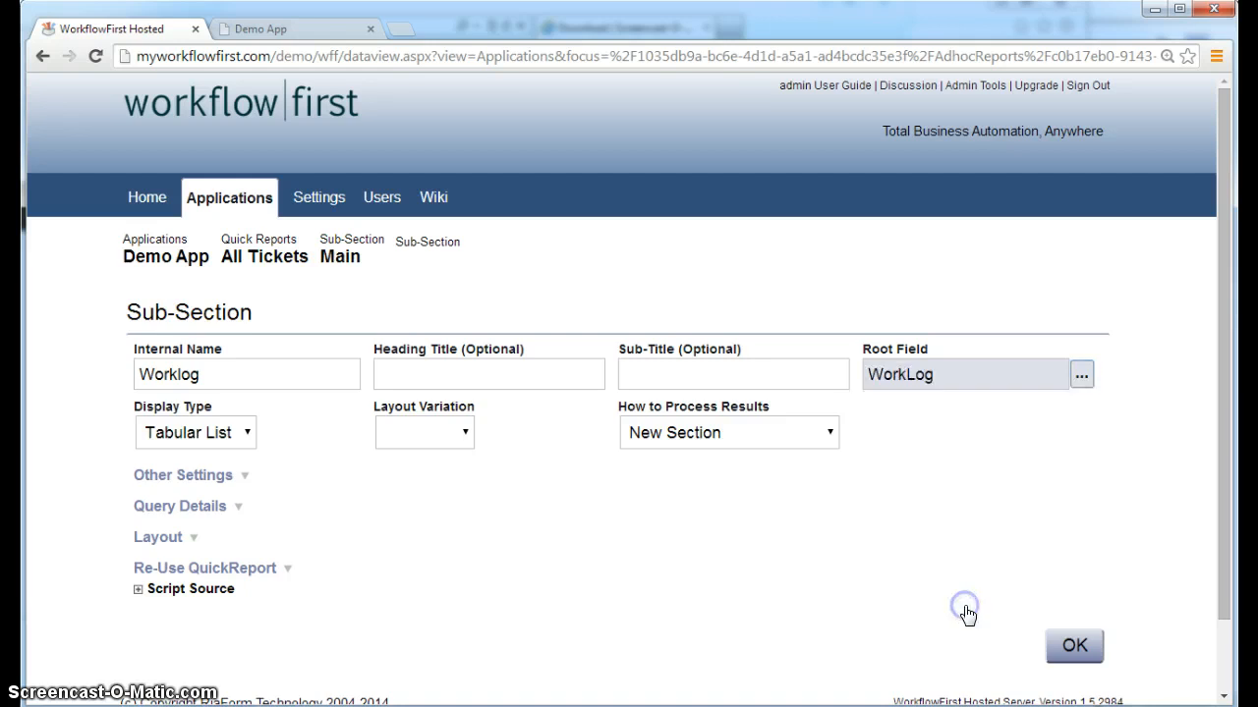
{"action": "left_click", "coordinate": [1077, 647]}
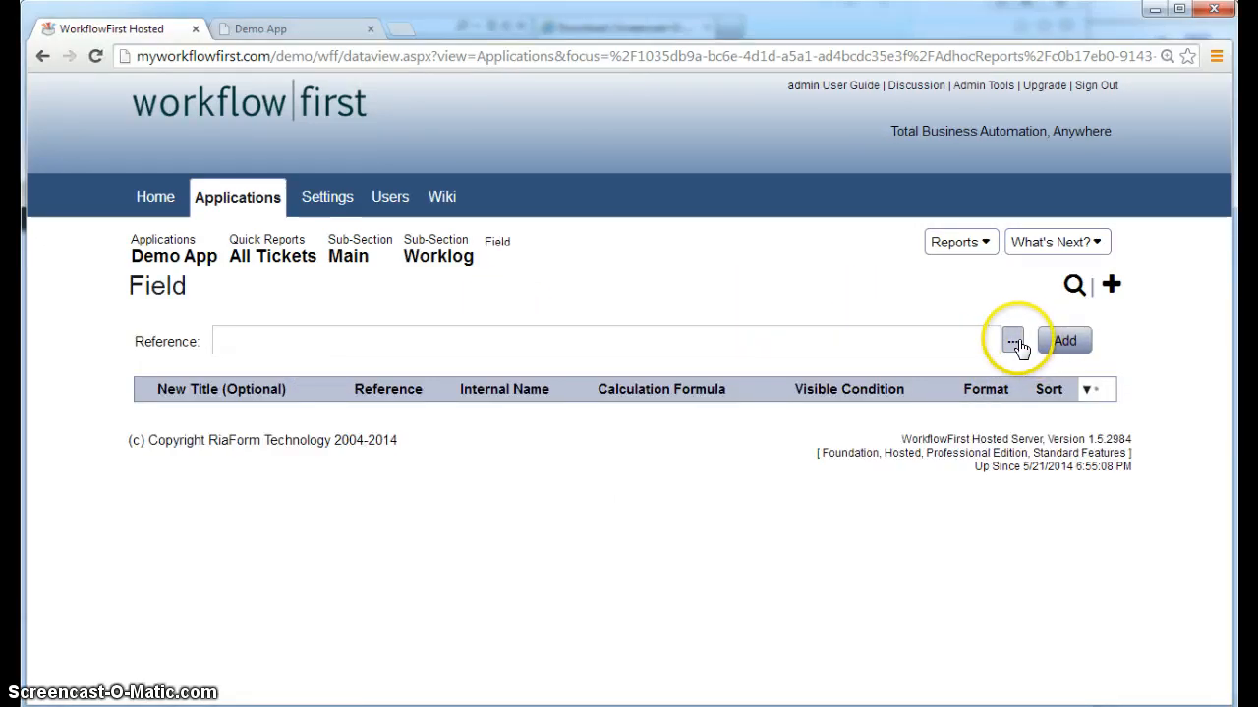
Add Notes as a field of the Worklog sub-section
{"action": "left_click", "coordinate": [1013, 342]}
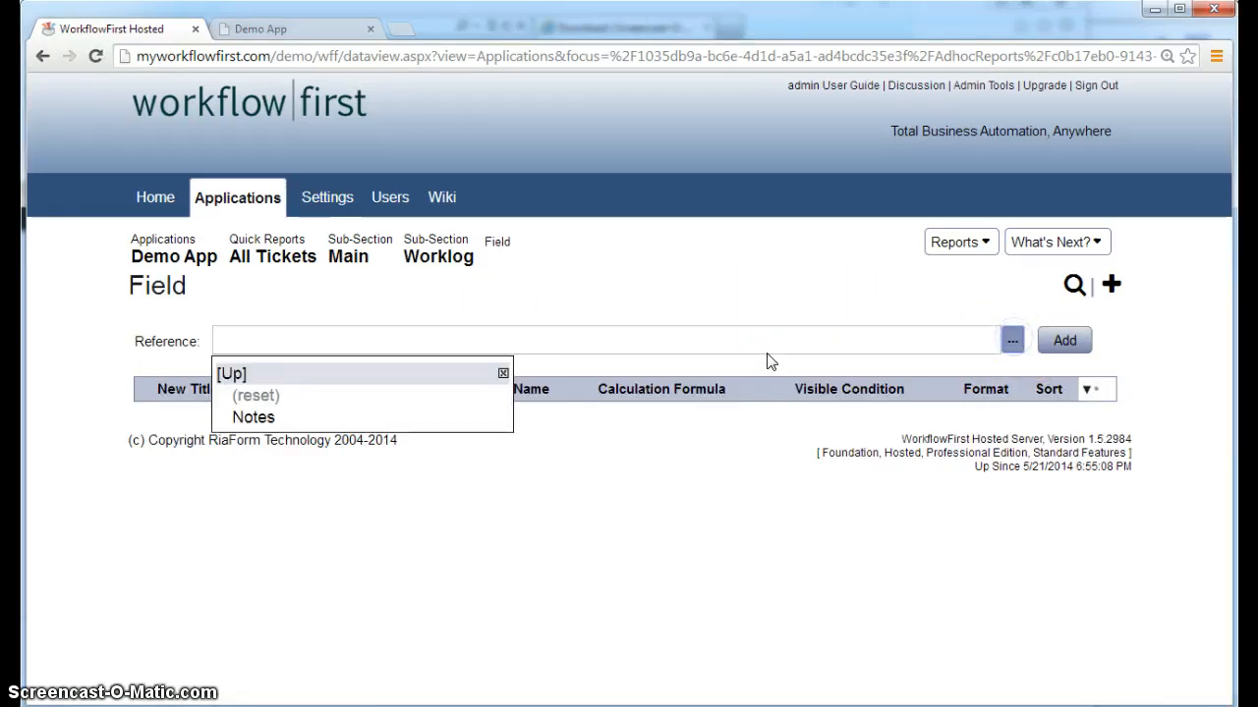
{"action": "left_click", "coordinate": [344, 420]}
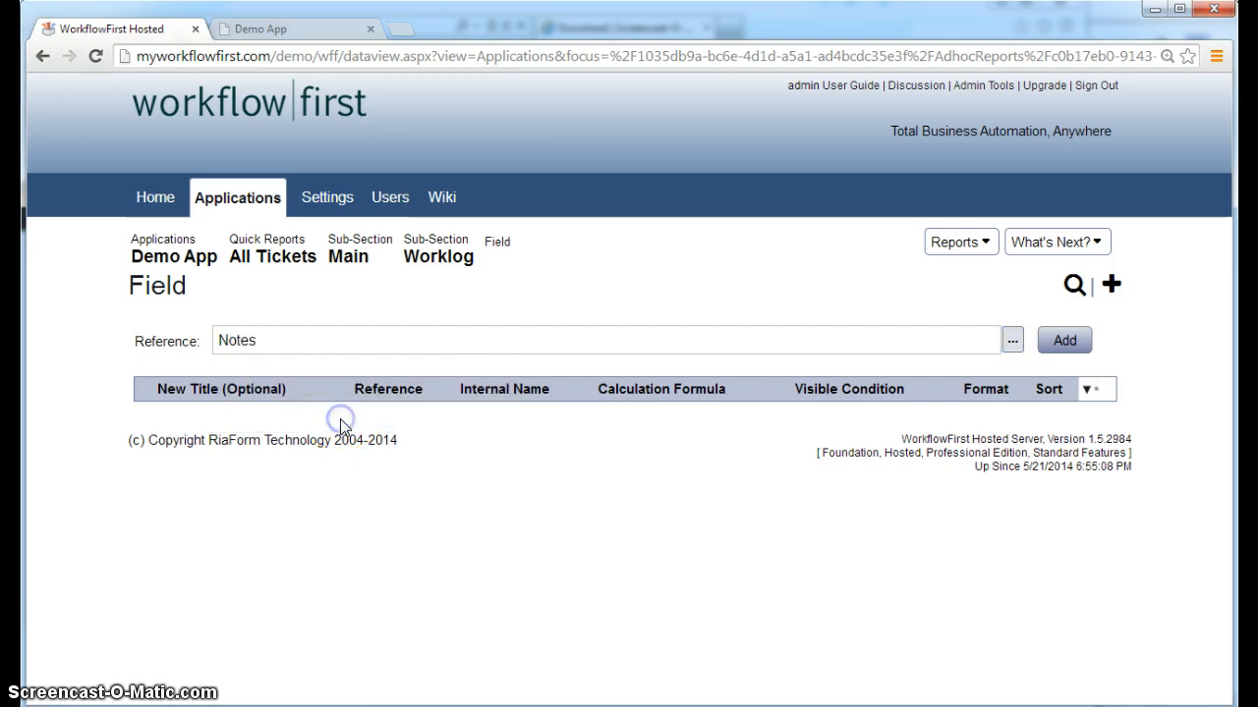
{"action": "left_click", "coordinate": [1059, 336]}
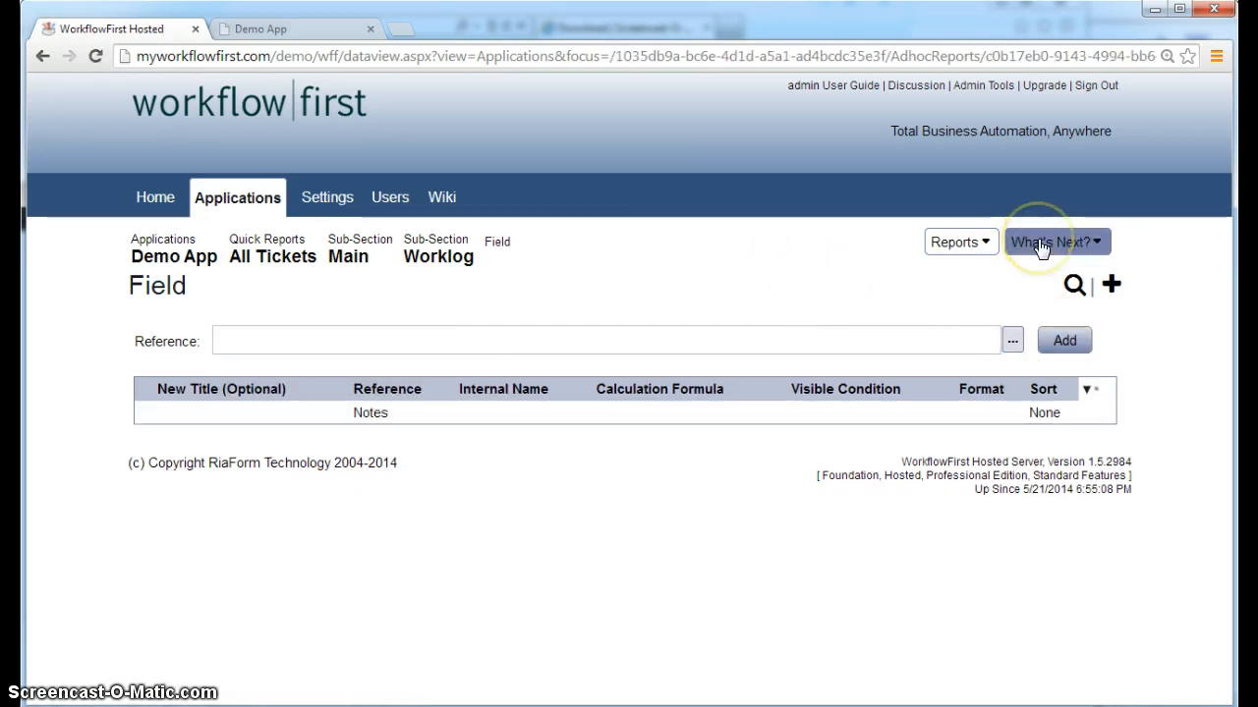
Republish the Demo App and switch to its running Tickets list
{"action": "mouse_move", "coordinate": [422, 424]}
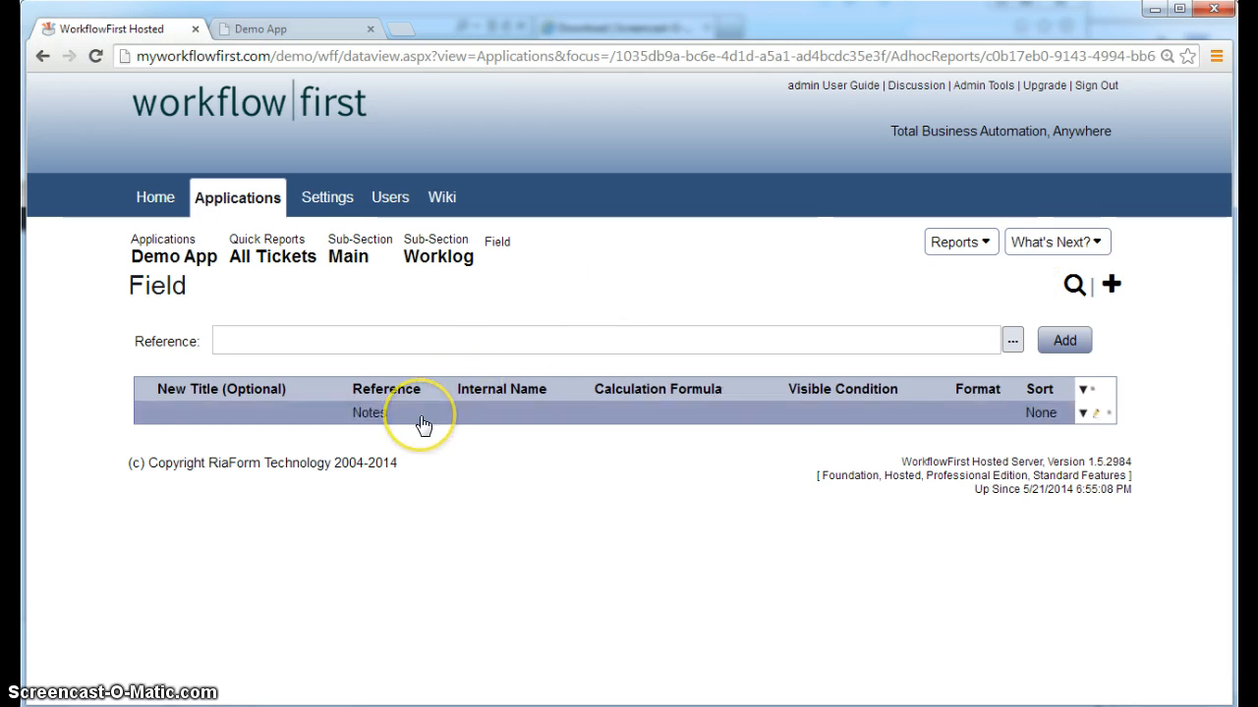
{"action": "left_click", "coordinate": [1050, 245]}
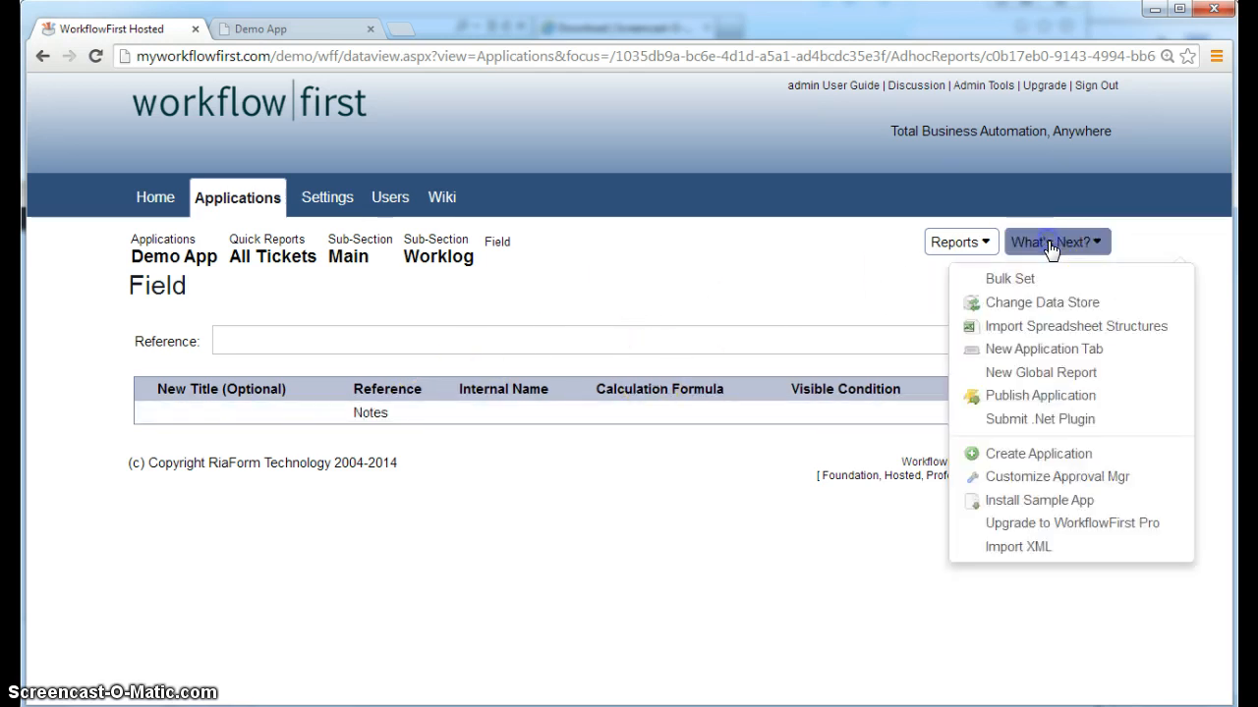
{"action": "left_click", "coordinate": [1061, 395]}
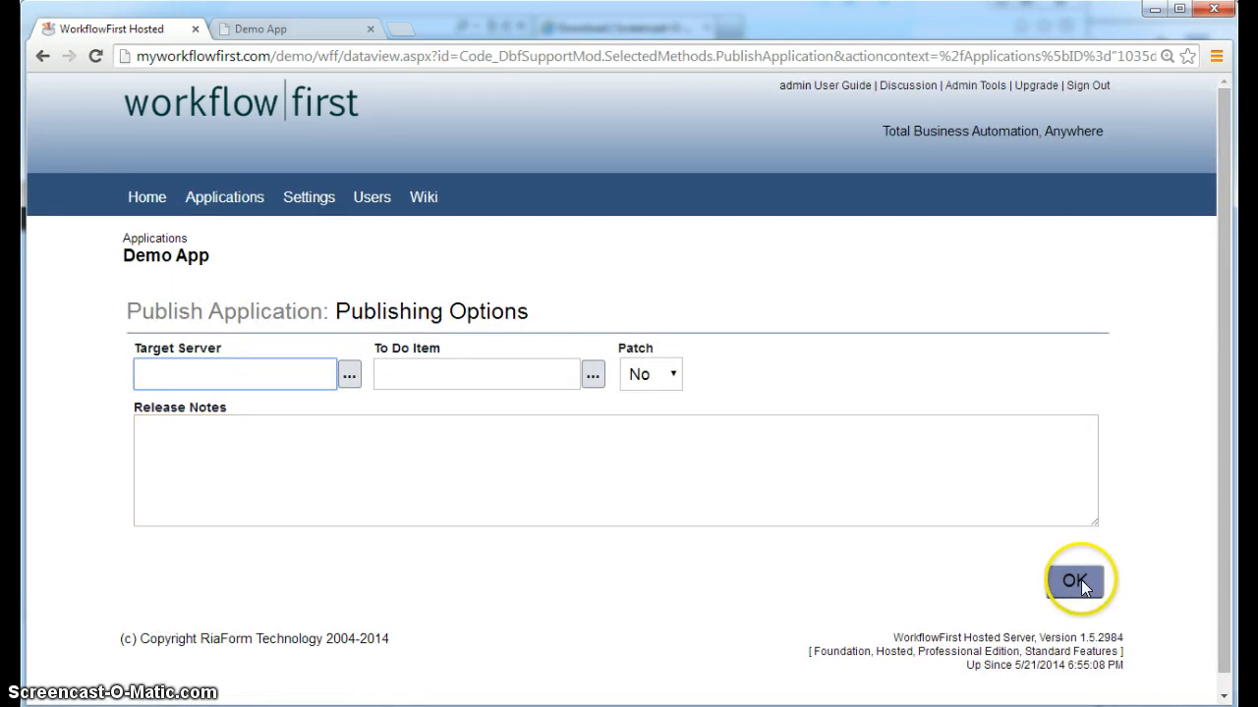
{"action": "left_click", "coordinate": [1081, 581]}
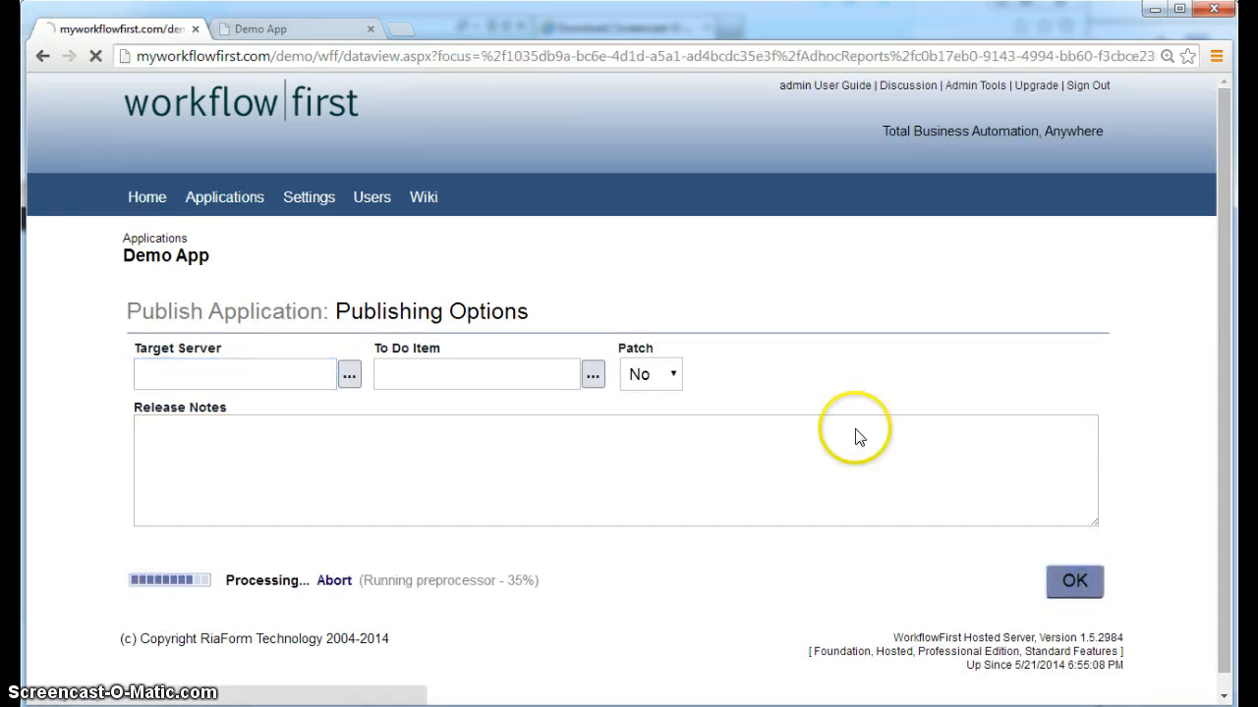
{"action": "left_click", "coordinate": [261, 30]}
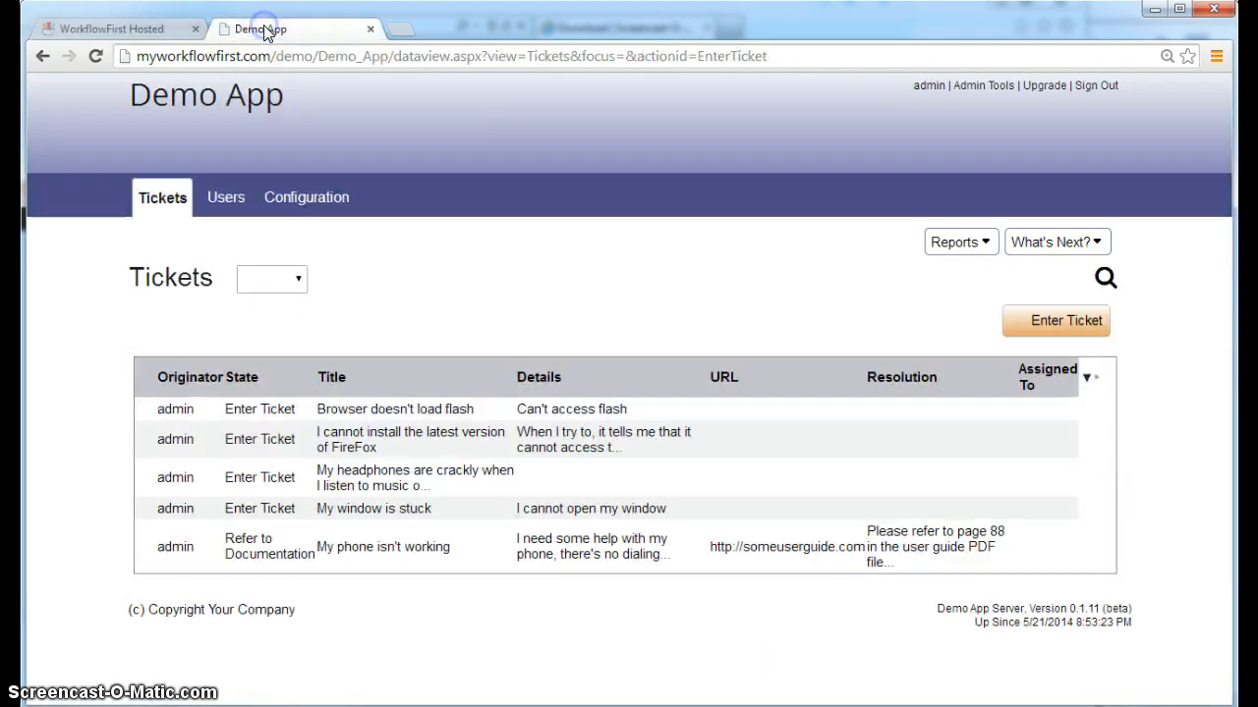
Reload the Demo App, run the All Tickets report, then close its preview tab
{"action": "key", "text": "F5"}
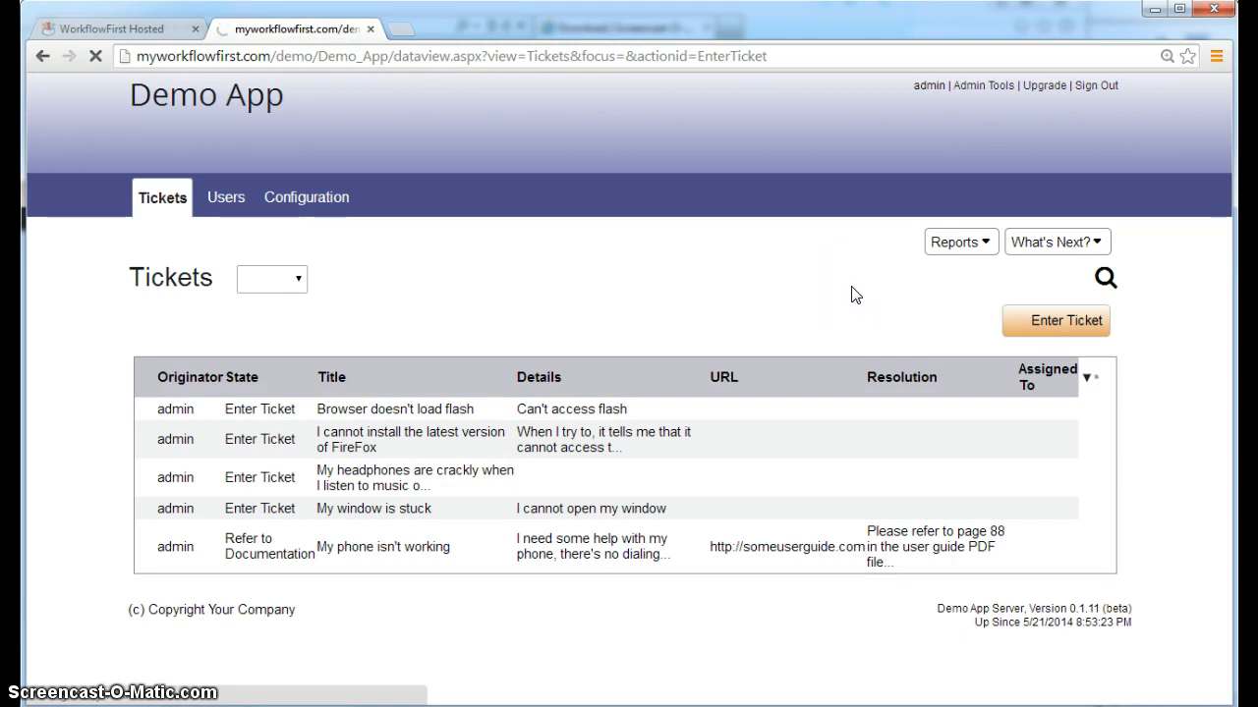
{"action": "left_click", "coordinate": [954, 245]}
{"action": "left_click", "coordinate": [922, 342]}
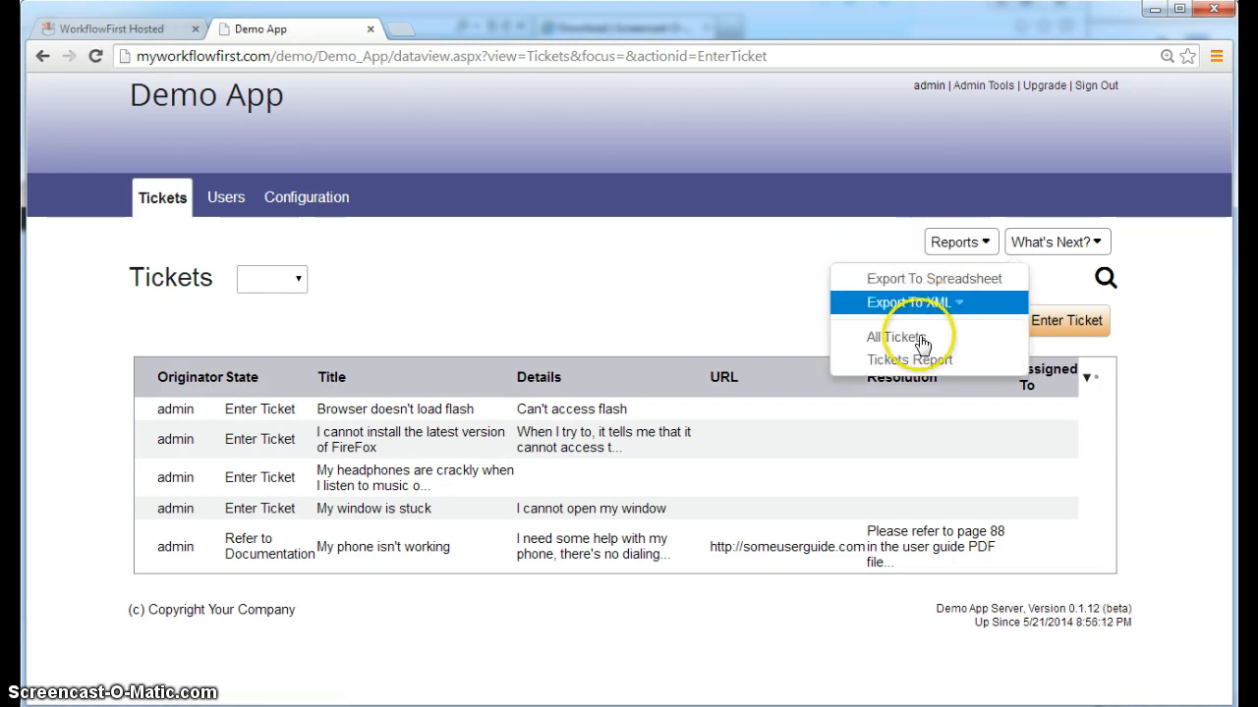
{"action": "left_click", "coordinate": [892, 340]}
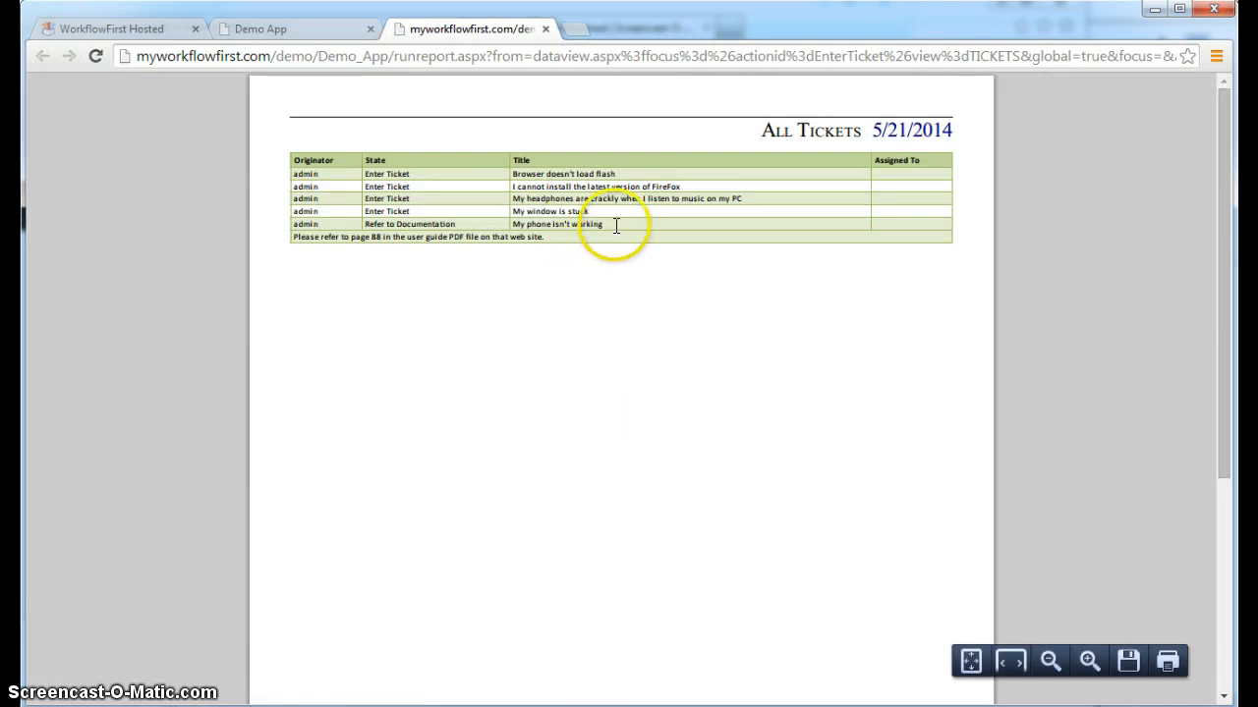
{"action": "left_click", "coordinate": [546, 37]}
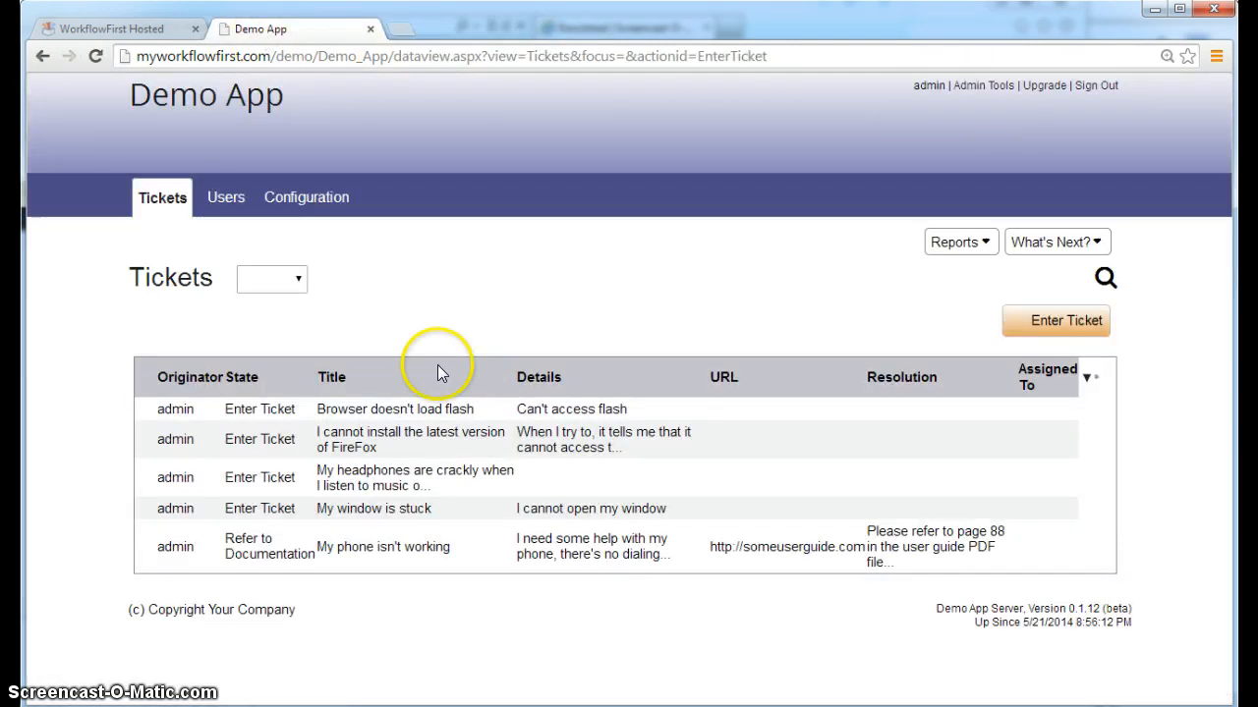
Check the first two tickets' empty work logs, then return to the WorkflowFirst designer
{"action": "left_click", "coordinate": [491, 406]}
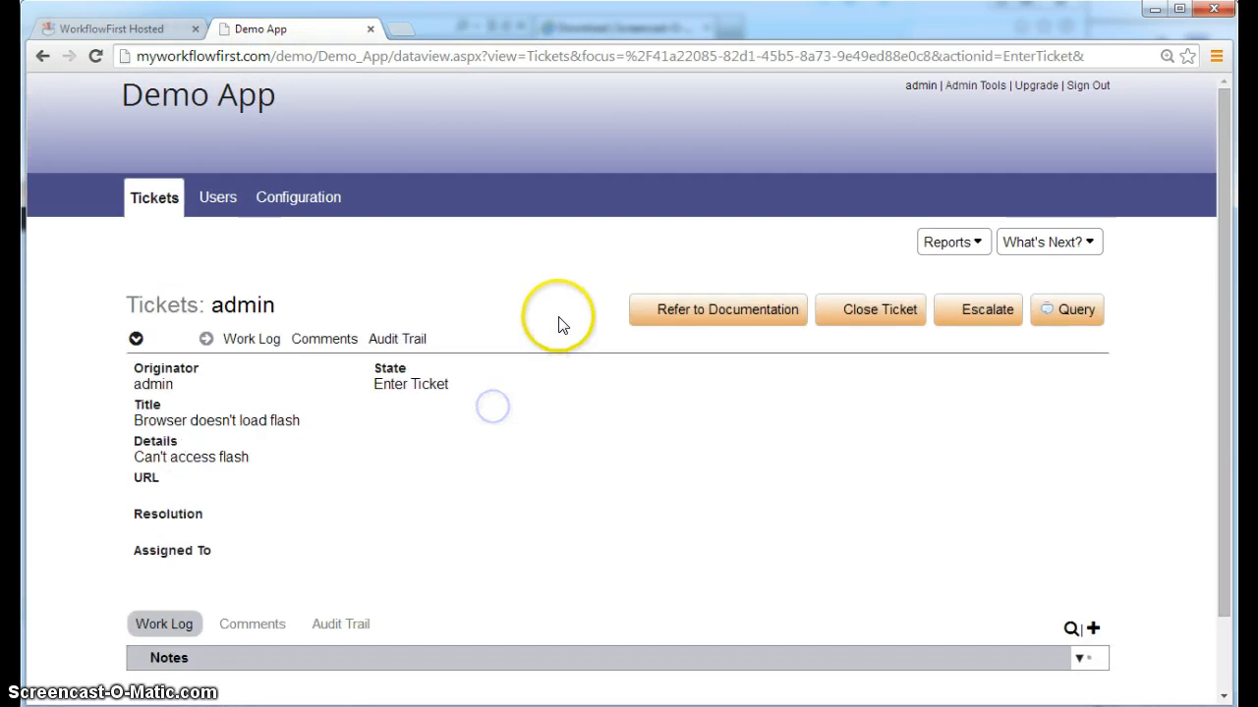
{"action": "left_click", "coordinate": [43, 56]}
{"action": "left_click", "coordinate": [455, 441]}
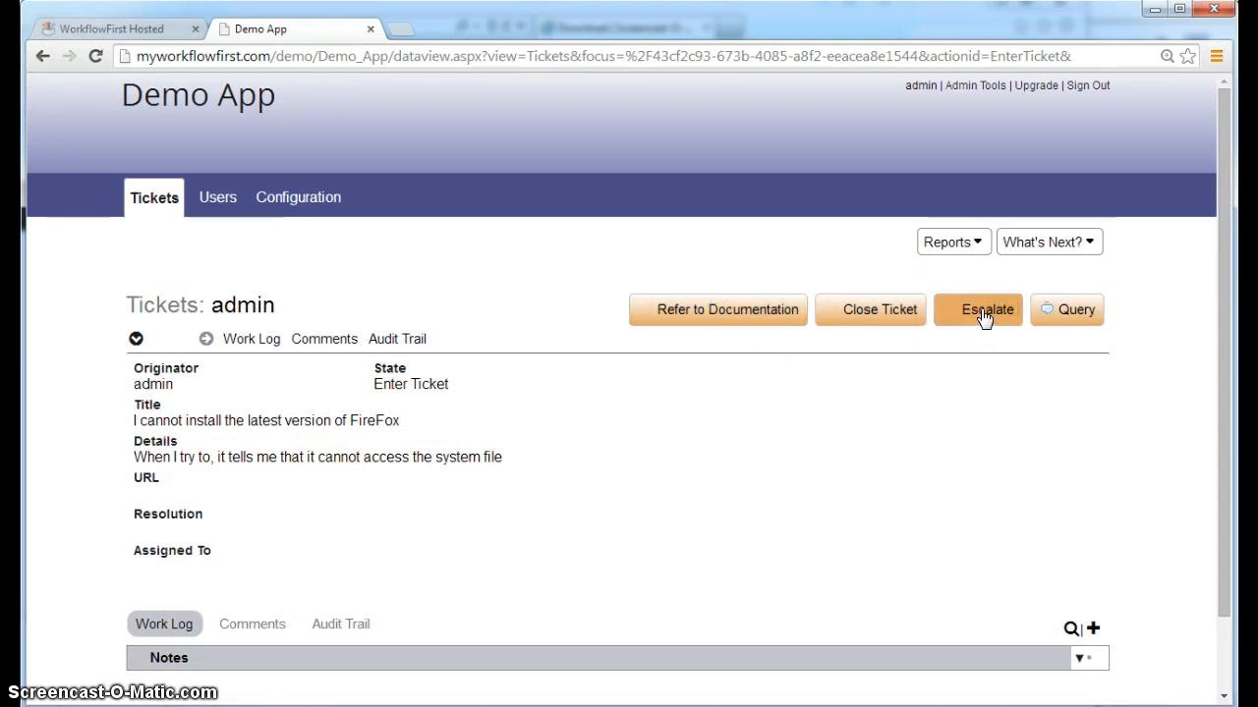
{"action": "left_click", "coordinate": [125, 37]}
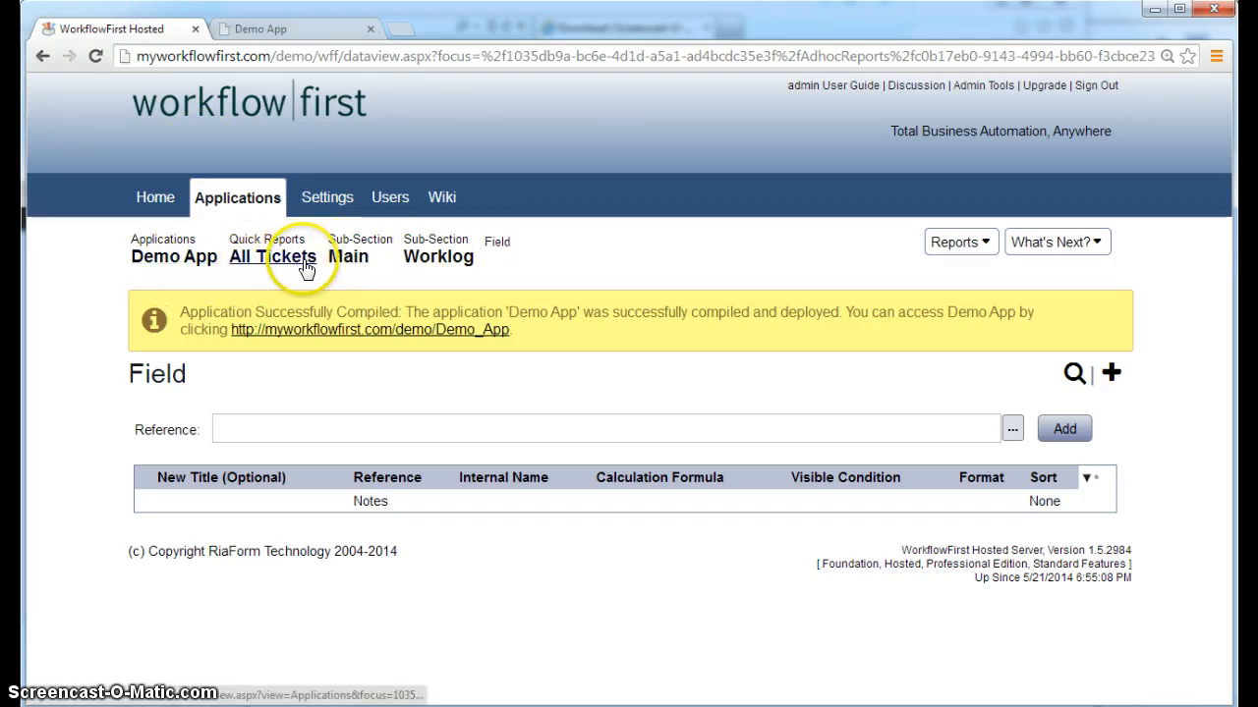
Add a new field named Date to the Demo App Tickets' WorkLog nested fields
{"action": "left_click", "coordinate": [181, 260]}
{"action": "scroll", "coordinate": [211, 511], "scroll_direction": "down", "scroll_amount": 1}
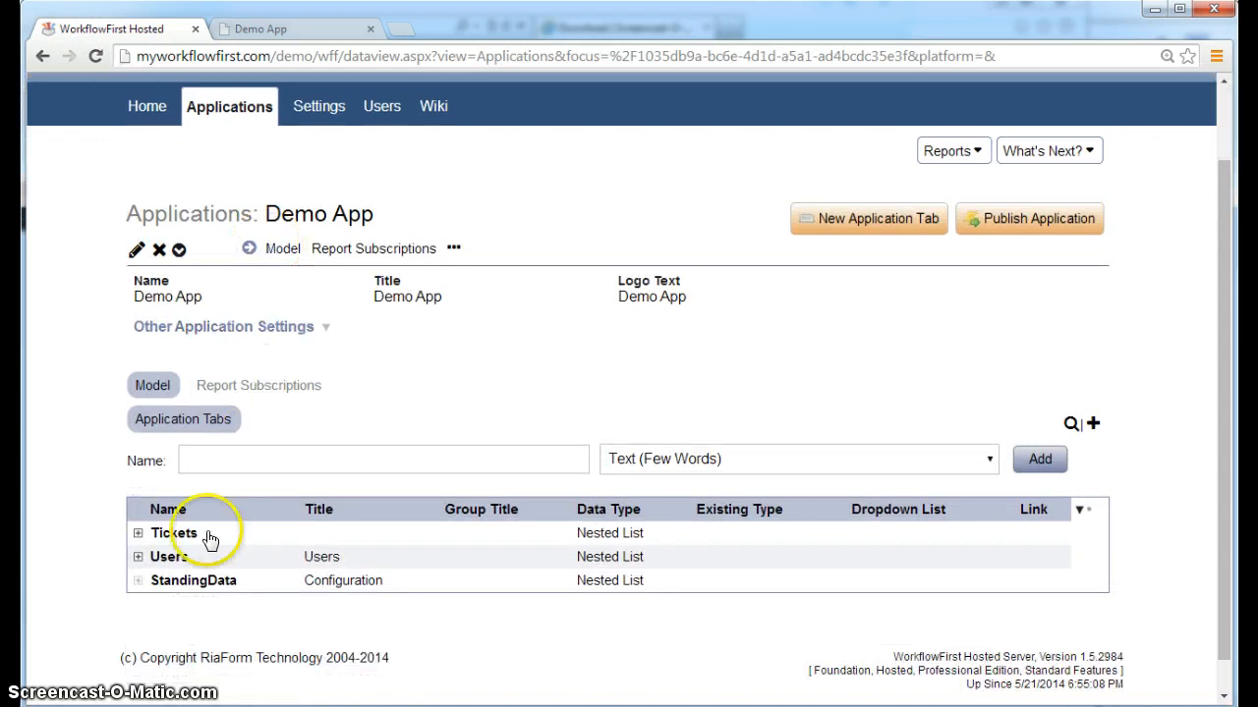
{"action": "left_click", "coordinate": [134, 535]}
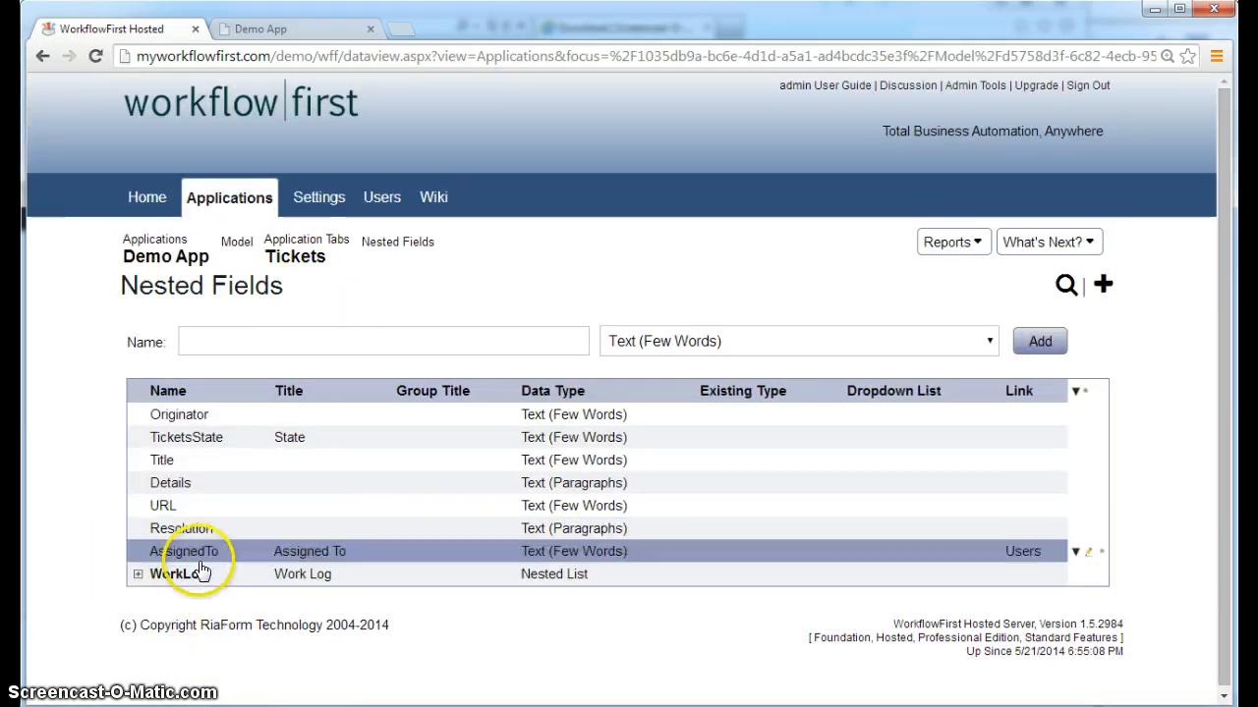
{"action": "left_click", "coordinate": [143, 575]}
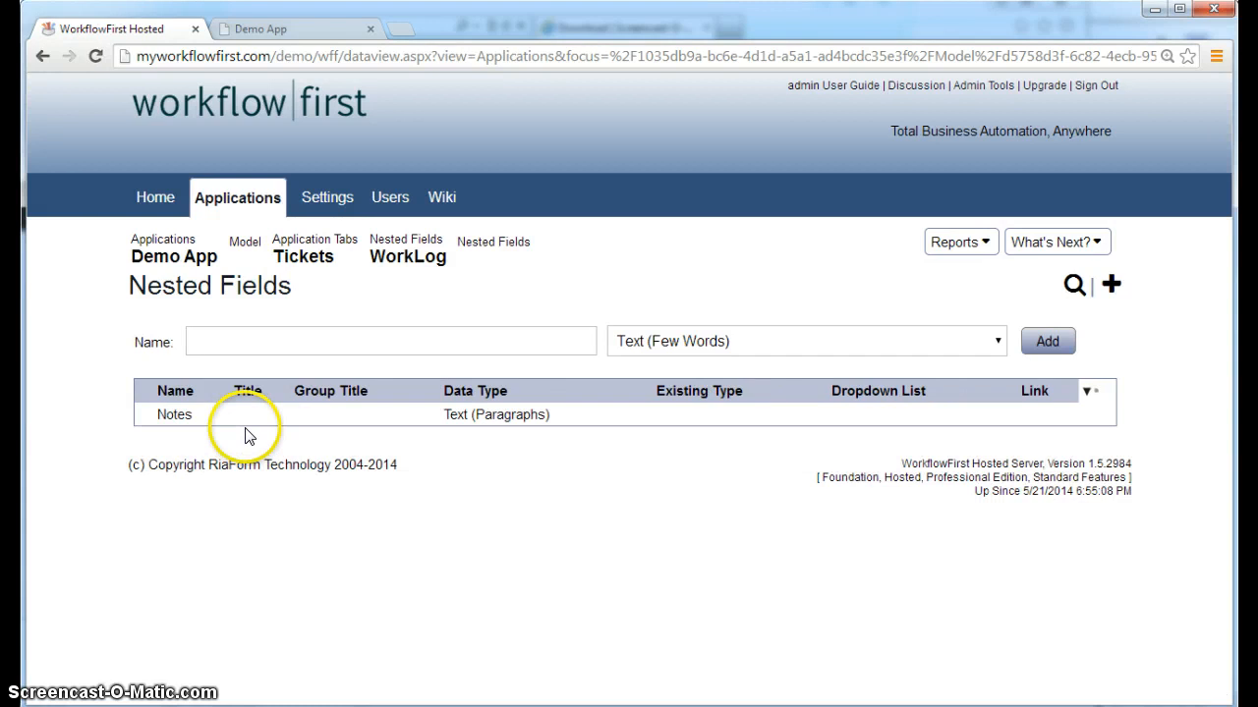
{"action": "left_click", "coordinate": [244, 342]}
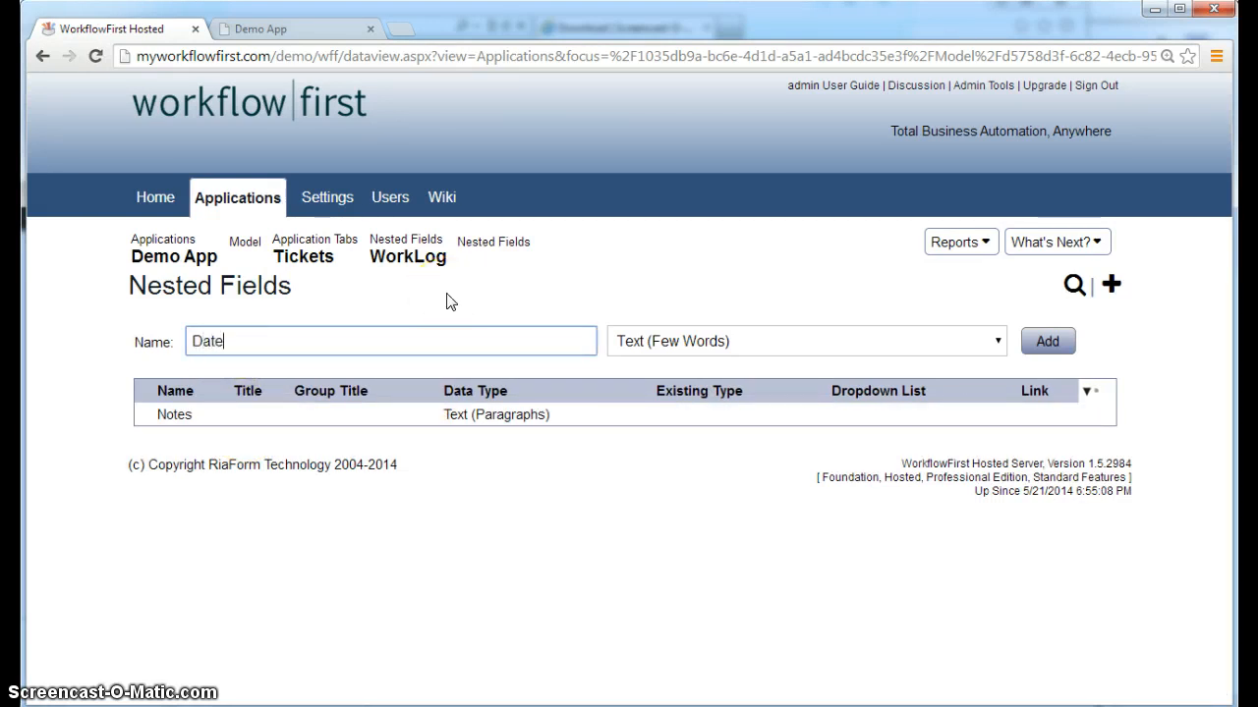
{"action": "type", "text": "Date@"}
{"action": "key", "text": "Return"}
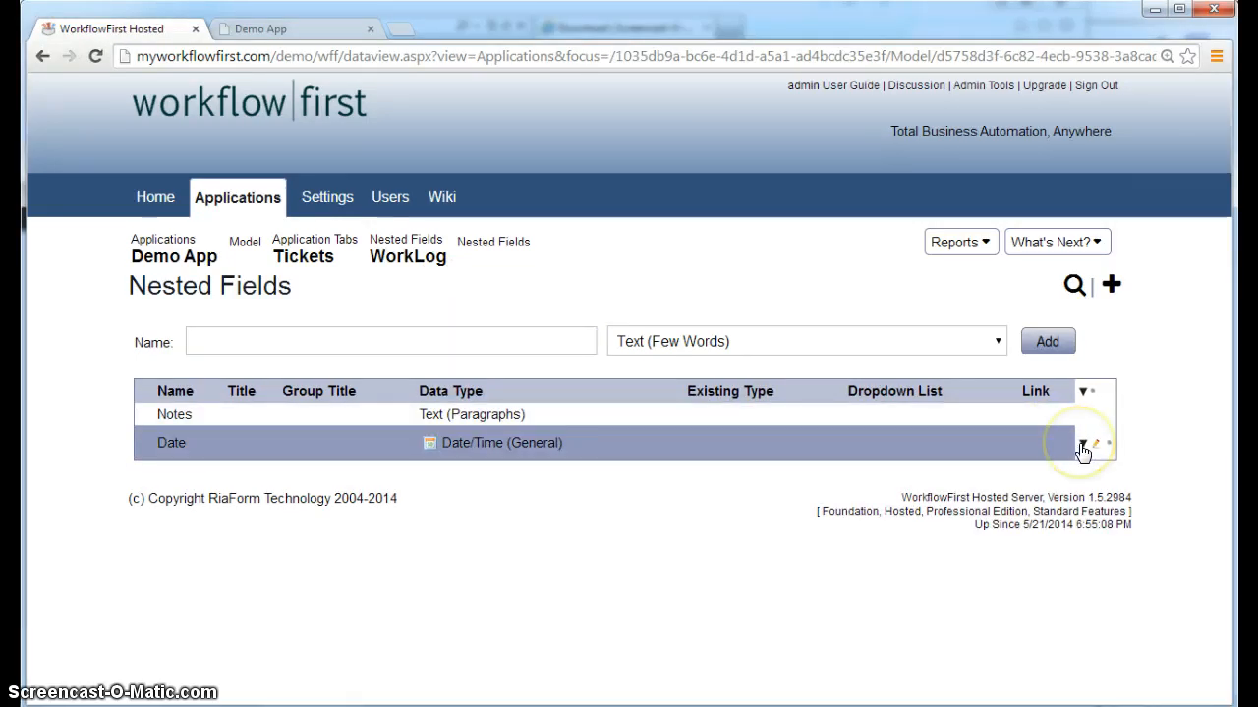
Move the Date field above Notes in the WorkLog and open its settings
{"action": "left_click", "coordinate": [1082, 447]}
{"action": "left_click", "coordinate": [1002, 476]}
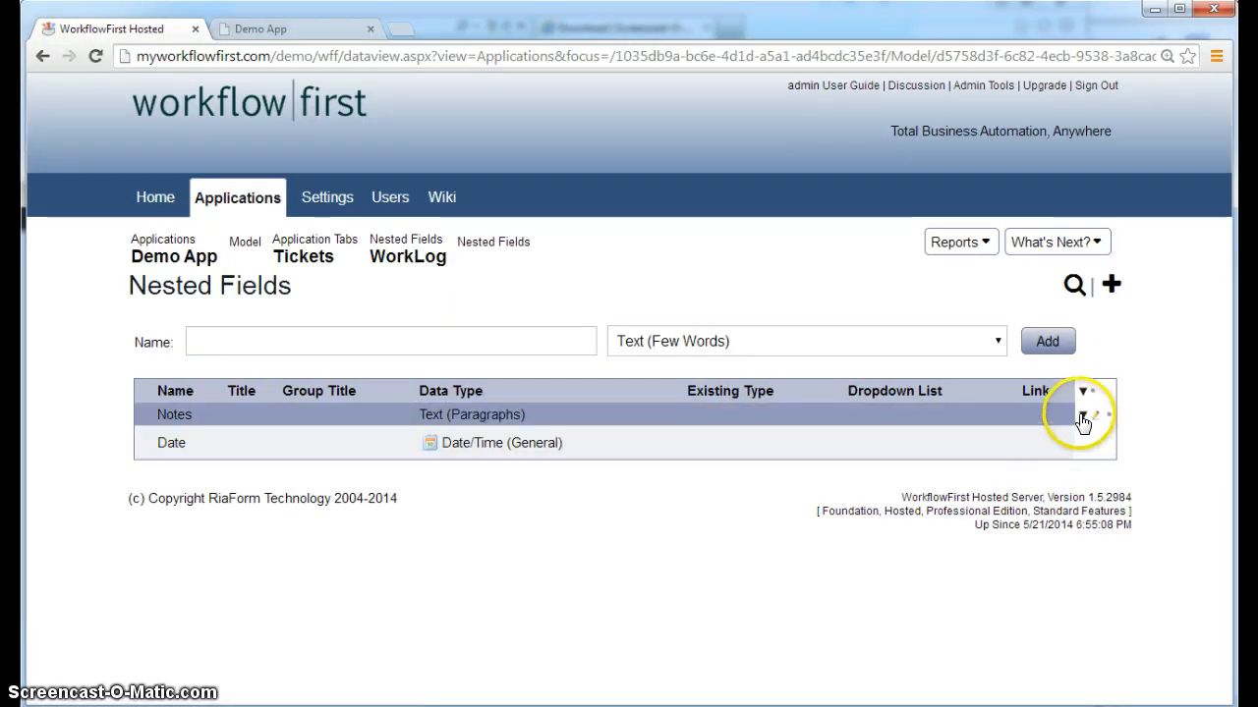
{"action": "left_click", "coordinate": [1083, 417]}
{"action": "left_click", "coordinate": [1063, 487]}
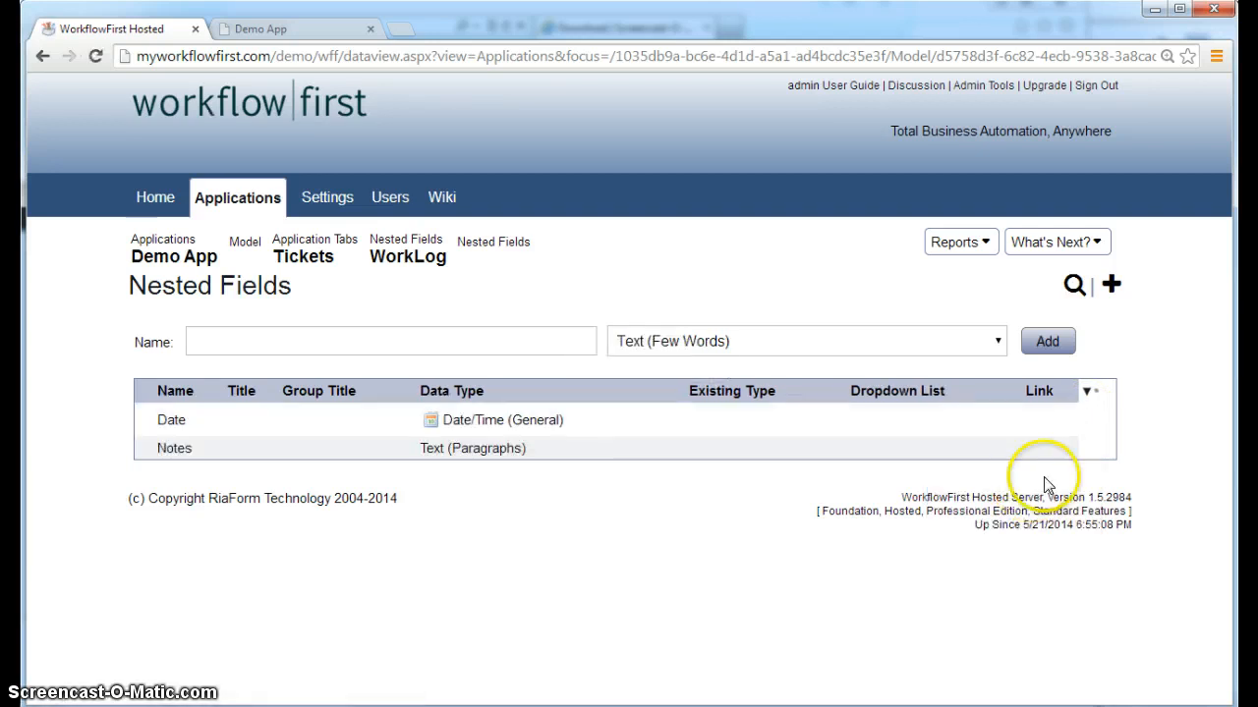
{"action": "left_click", "coordinate": [1097, 426]}
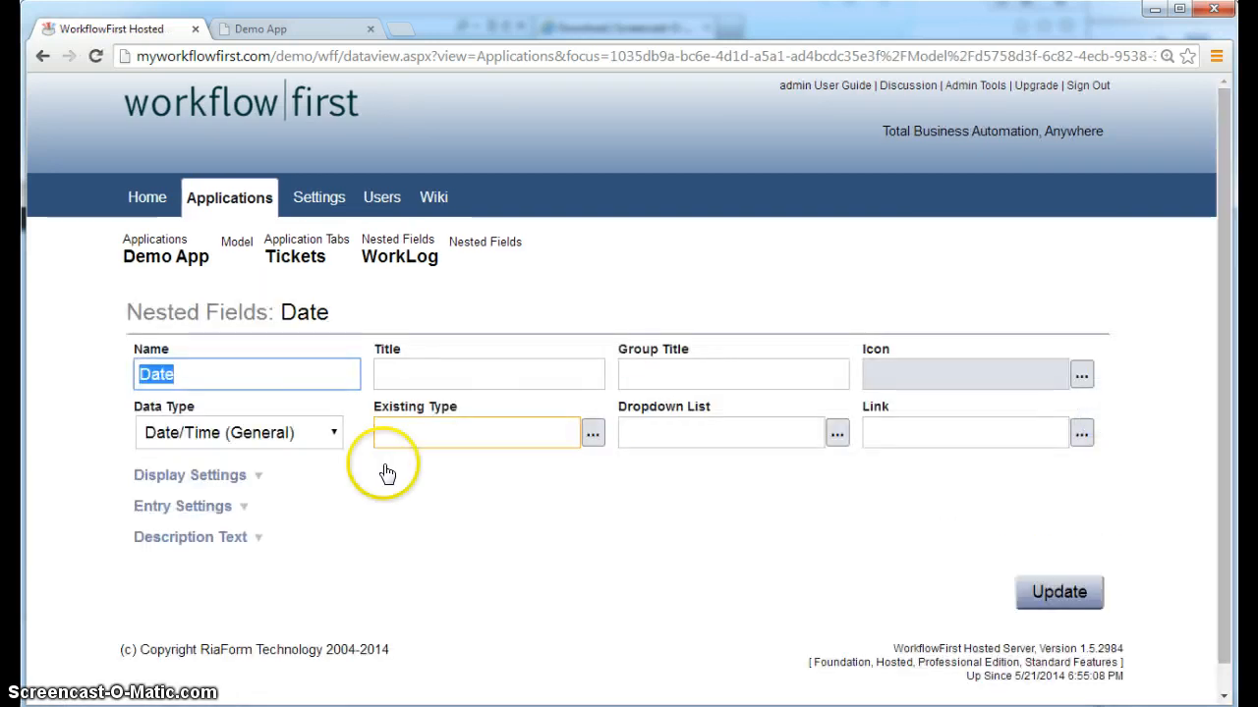
Set the Date field's default value to =DateTime.Now in Display Settings
{"action": "left_click", "coordinate": [197, 477]}
{"action": "left_click", "coordinate": [209, 530]}
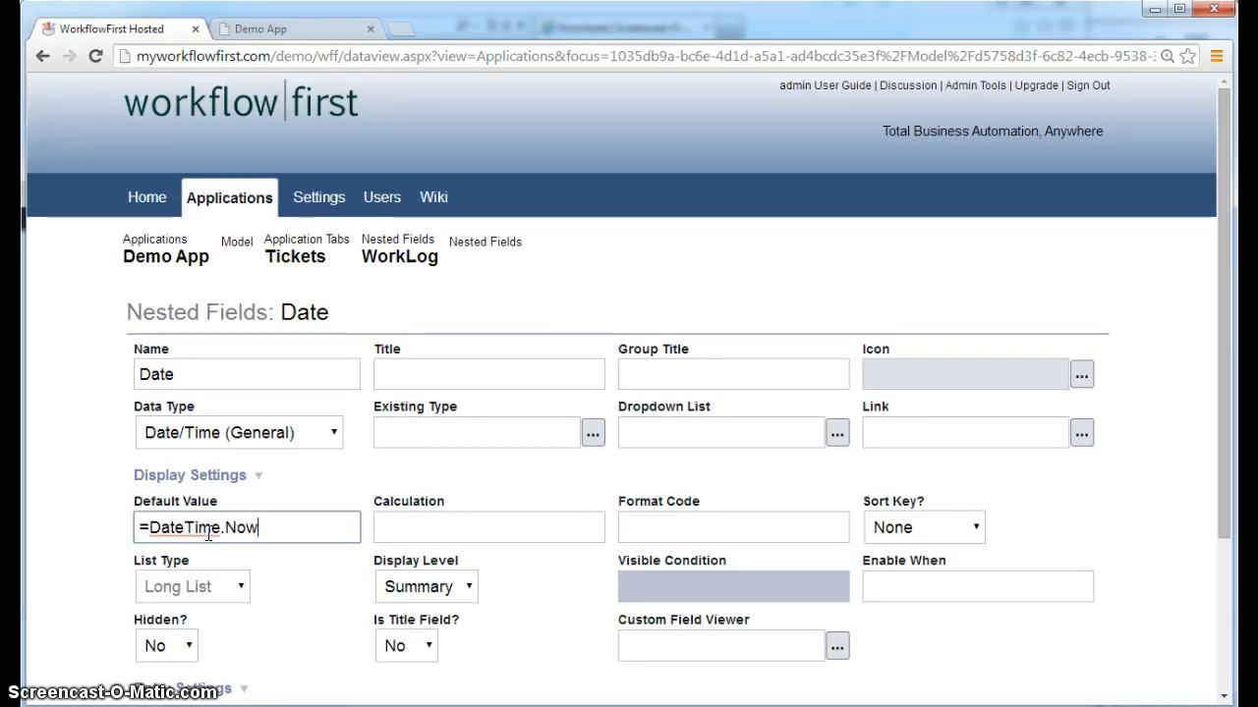
{"action": "key", "text": "Return"}
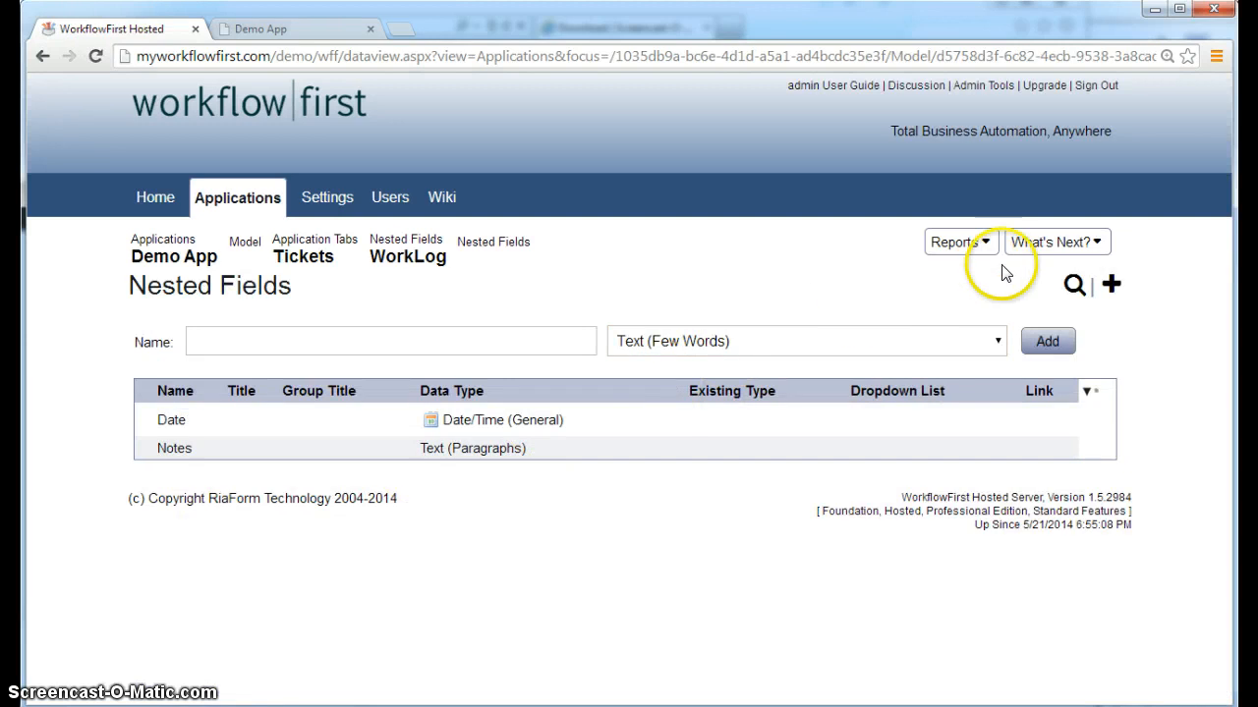
Navigate via Tickets and its Quick Reports back to the Demo App overview
{"action": "left_click", "coordinate": [1044, 243]}
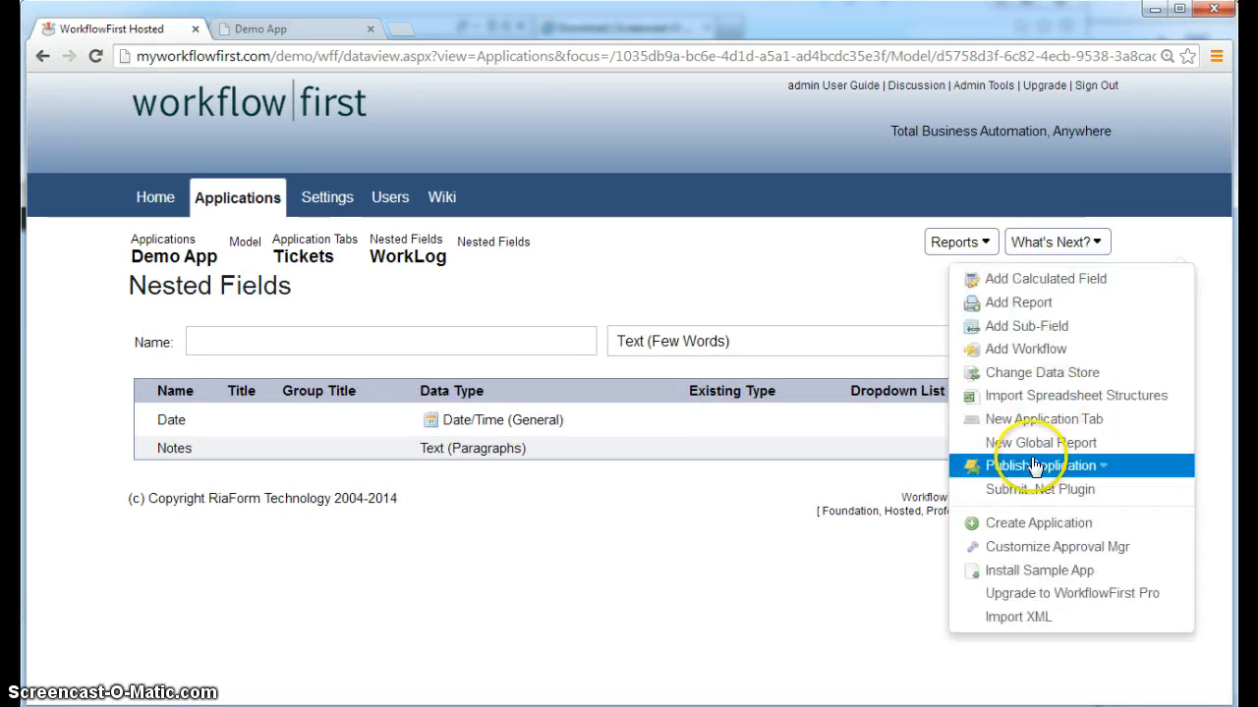
{"action": "left_click", "coordinate": [656, 239]}
{"action": "left_click", "coordinate": [303, 254]}
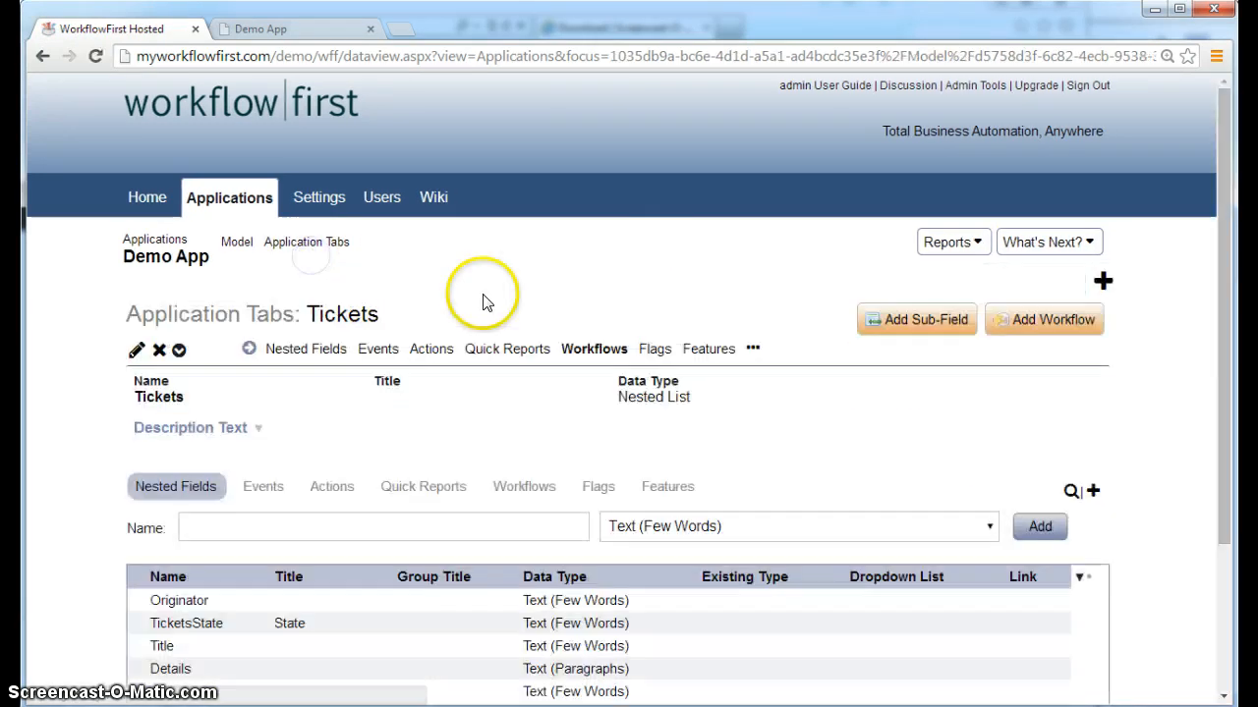
{"action": "left_click", "coordinate": [753, 348]}
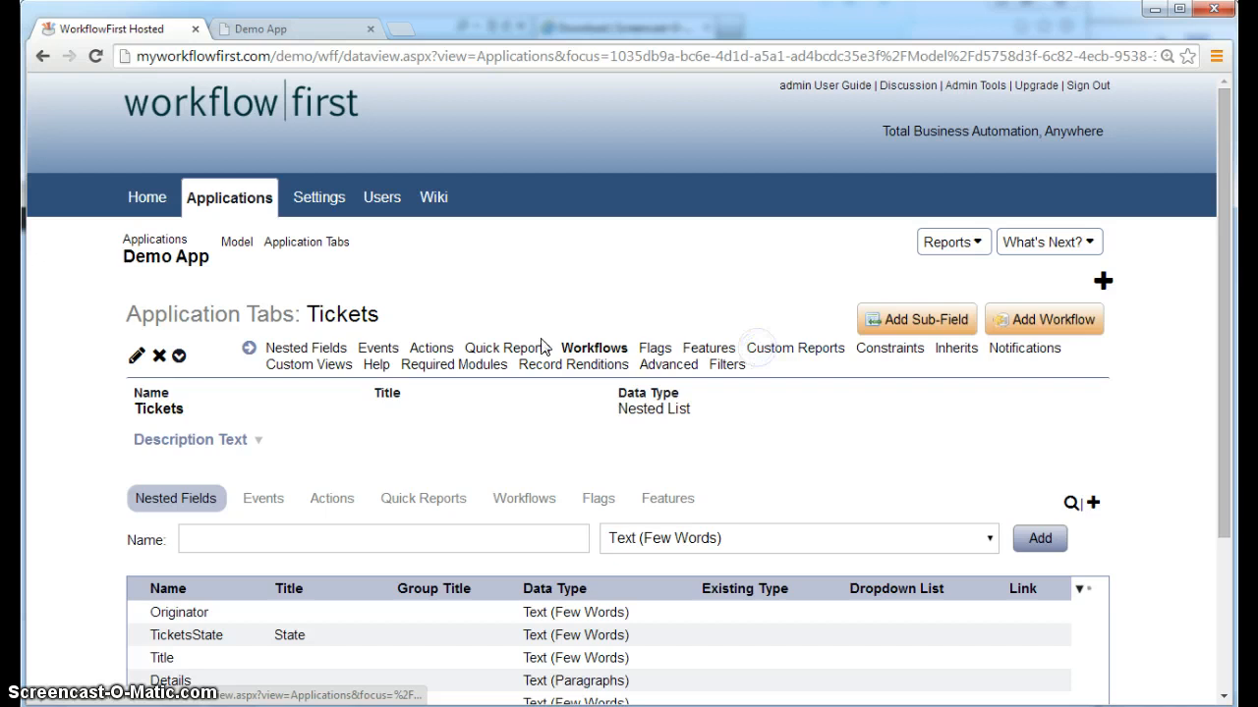
{"action": "left_click", "coordinate": [488, 349]}
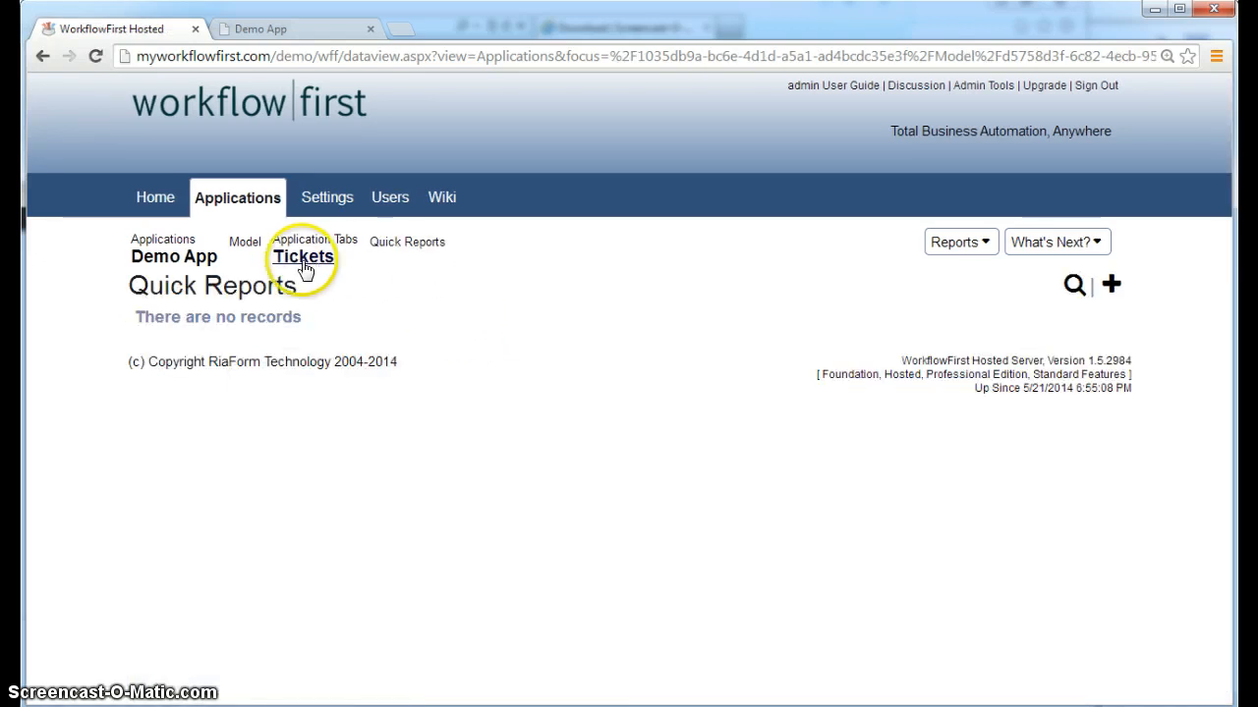
{"action": "left_click", "coordinate": [154, 261]}
{"action": "left_click", "coordinate": [450, 340]}
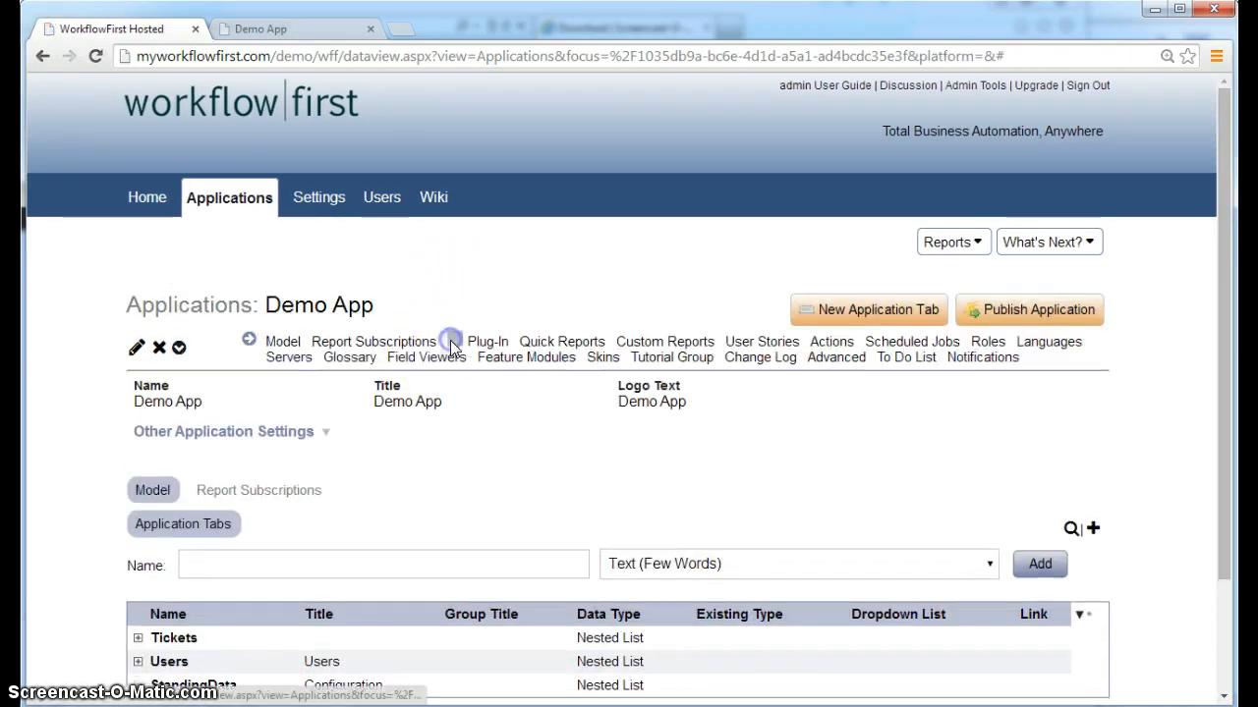
Add the Date field to the All Tickets report's Main > Worklog sub-section fields
{"action": "left_click", "coordinate": [556, 348]}
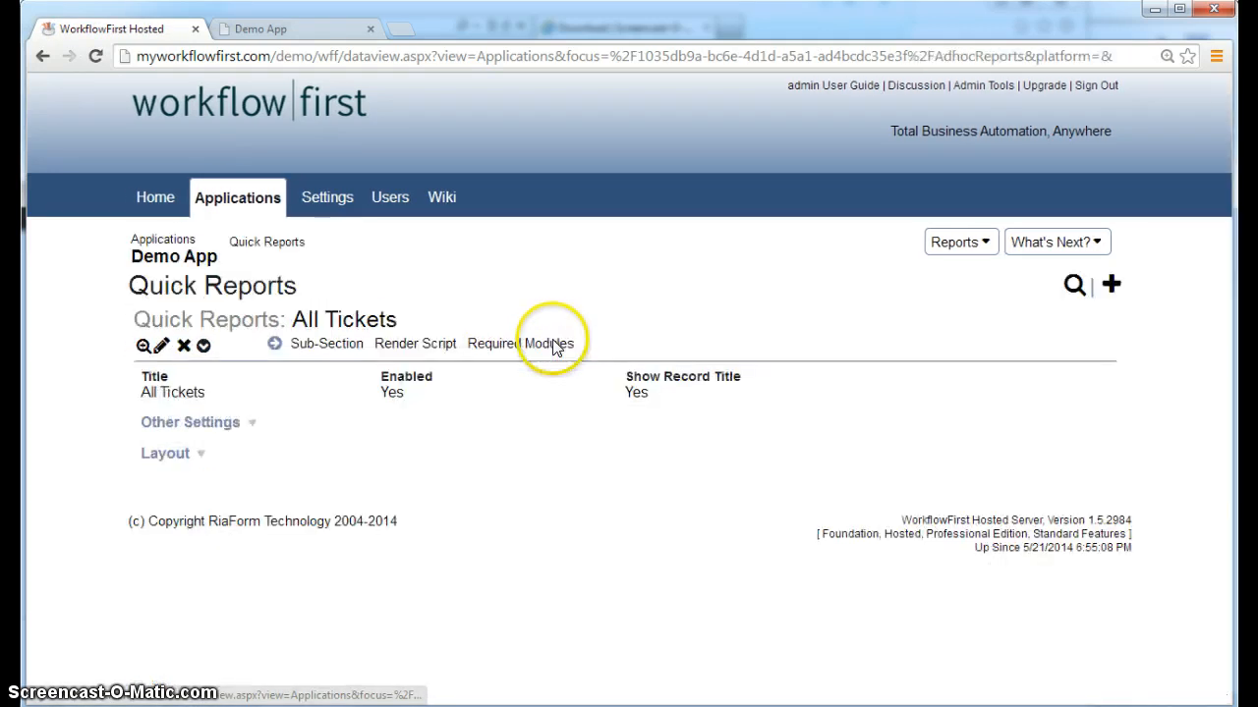
{"action": "left_click", "coordinate": [341, 346]}
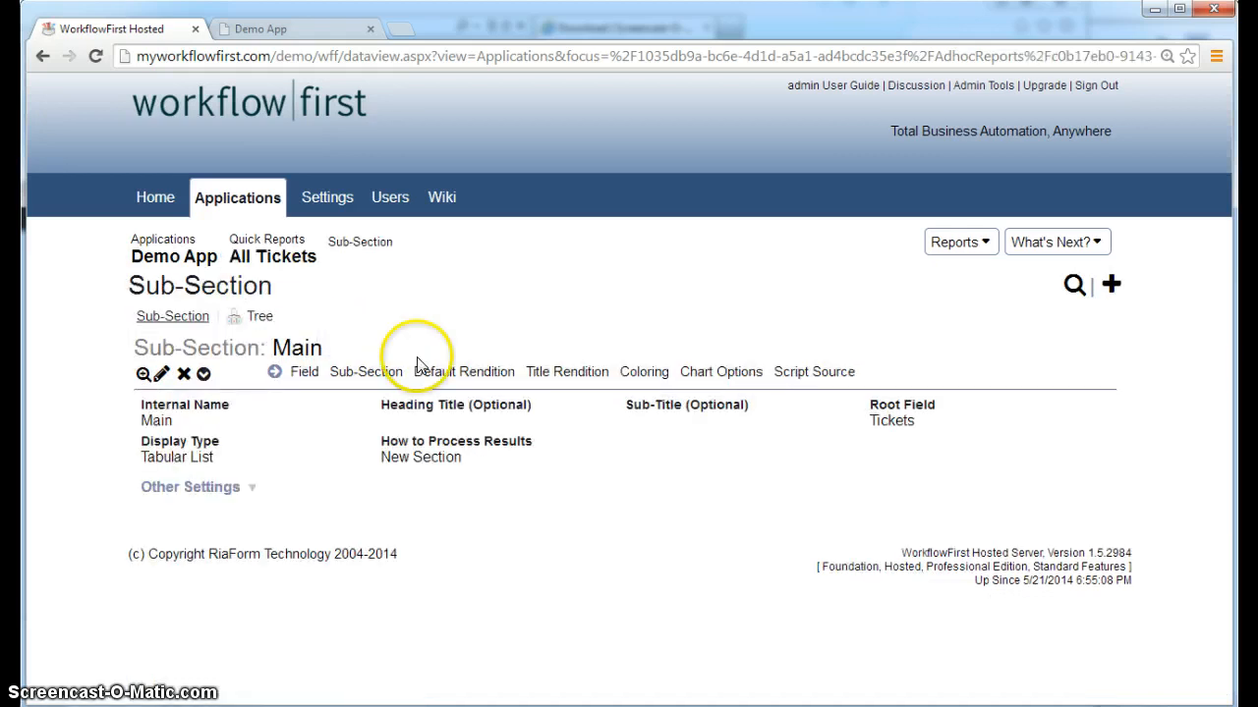
{"action": "left_click", "coordinate": [372, 373]}
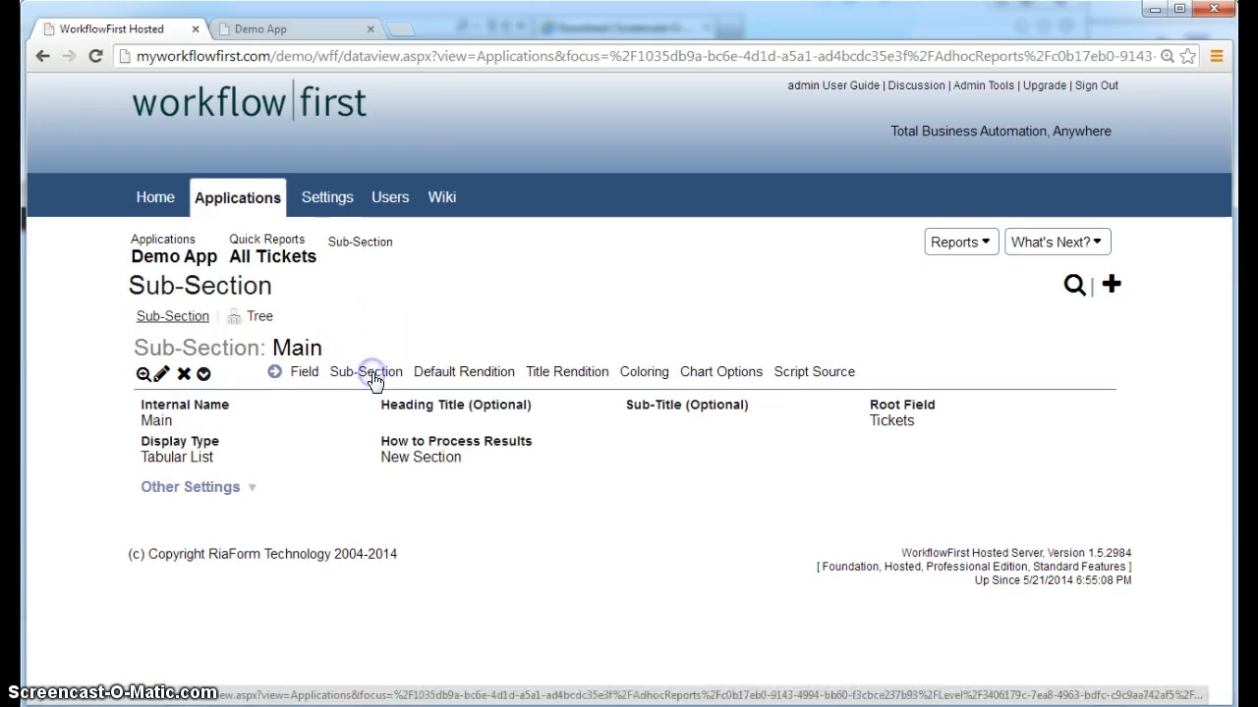
{"action": "left_click", "coordinate": [304, 373]}
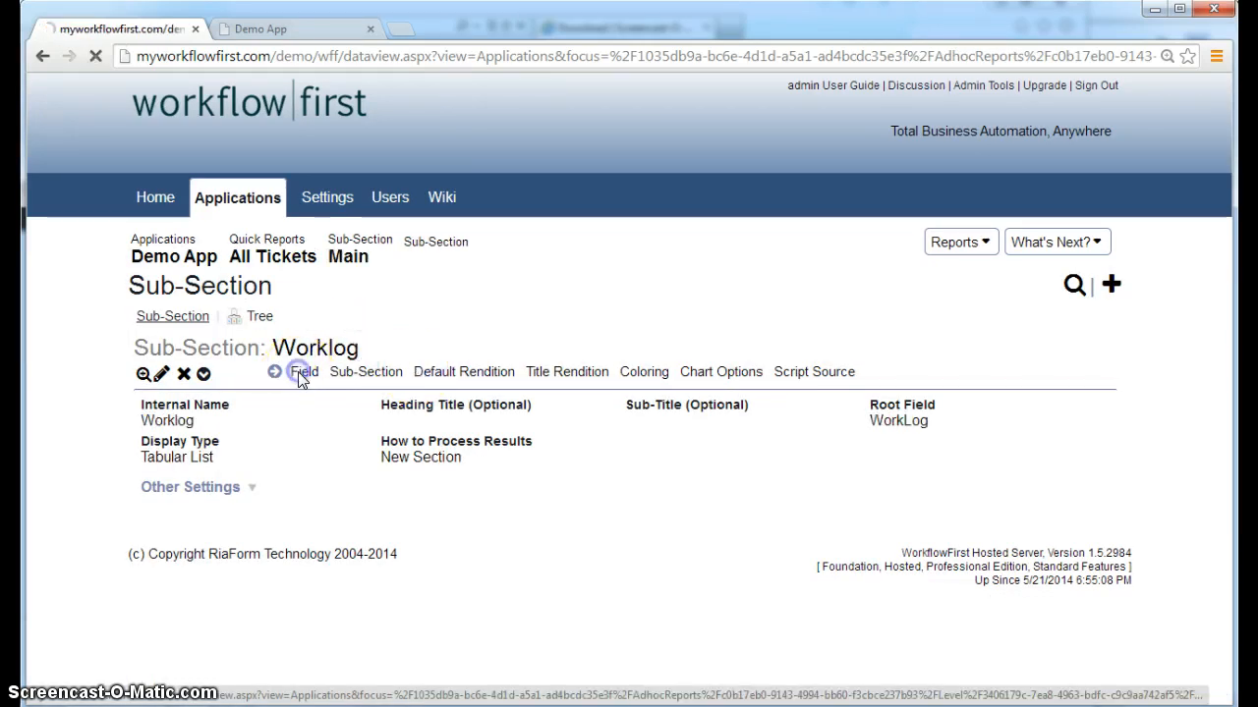
{"action": "left_click", "coordinate": [1010, 344]}
{"action": "left_click", "coordinate": [319, 420]}
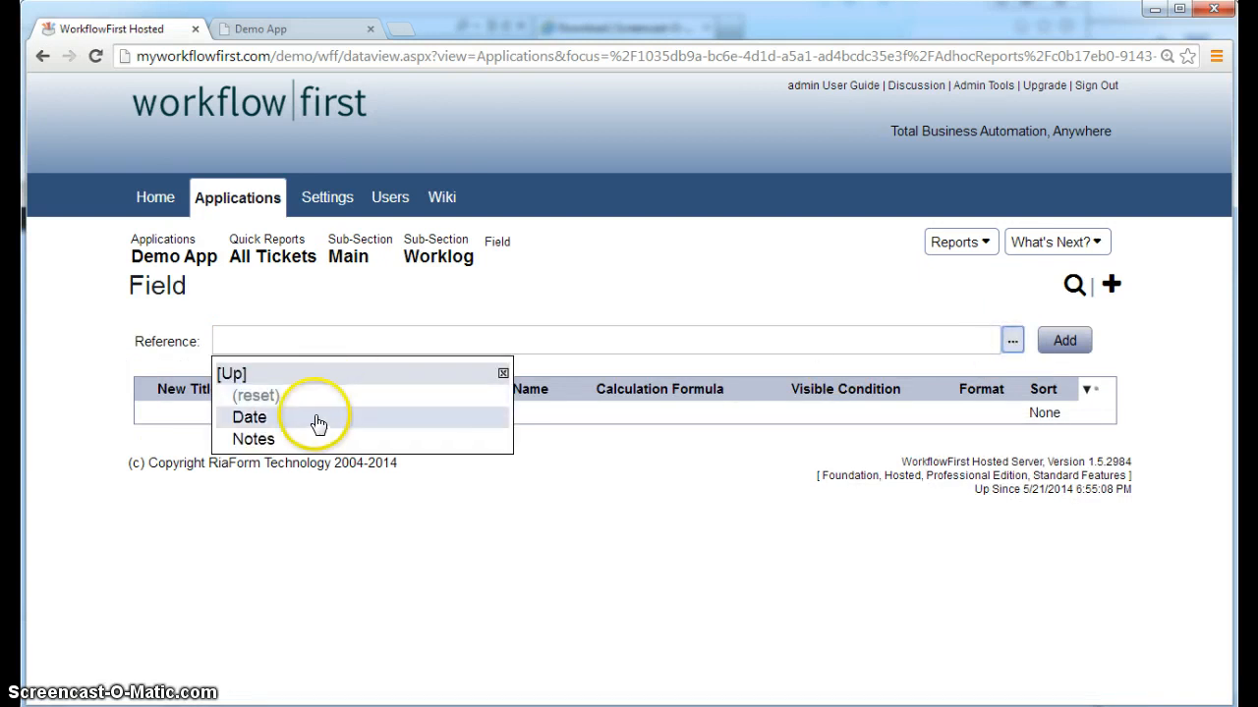
{"action": "left_click", "coordinate": [1039, 342]}
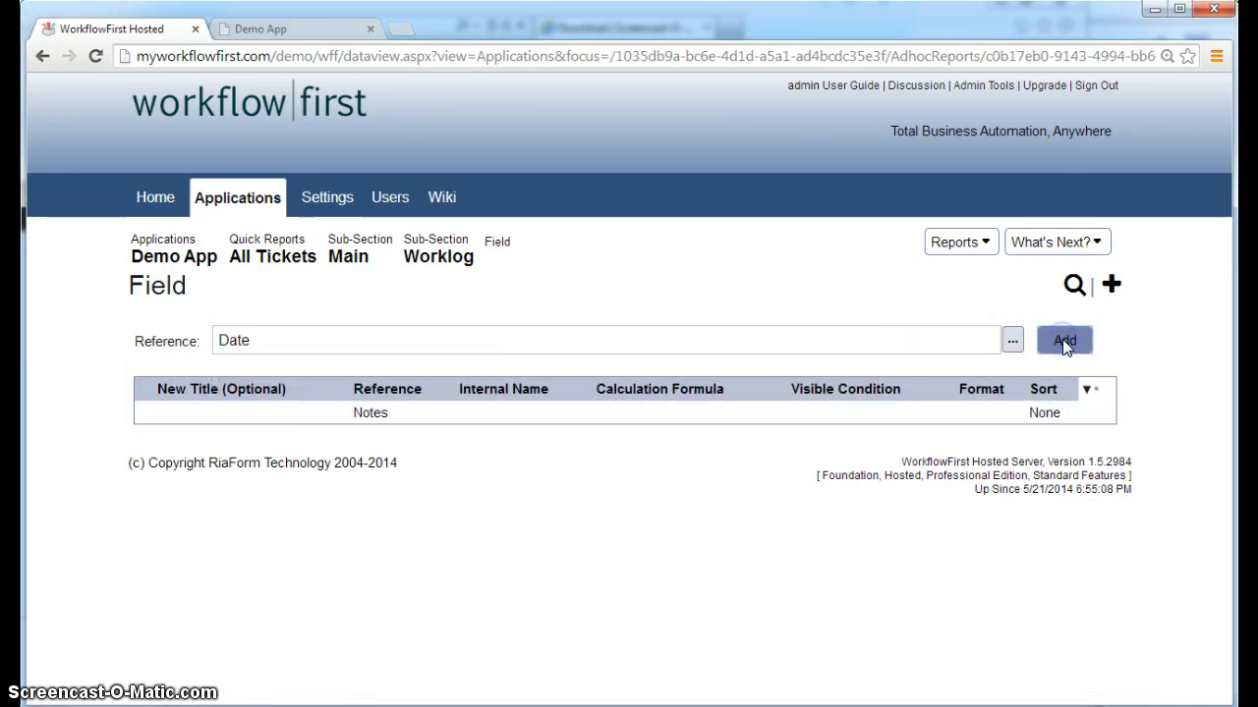
Reorder the Worklog report fields so Date sits above Notes
{"action": "left_click", "coordinate": [1083, 438]}
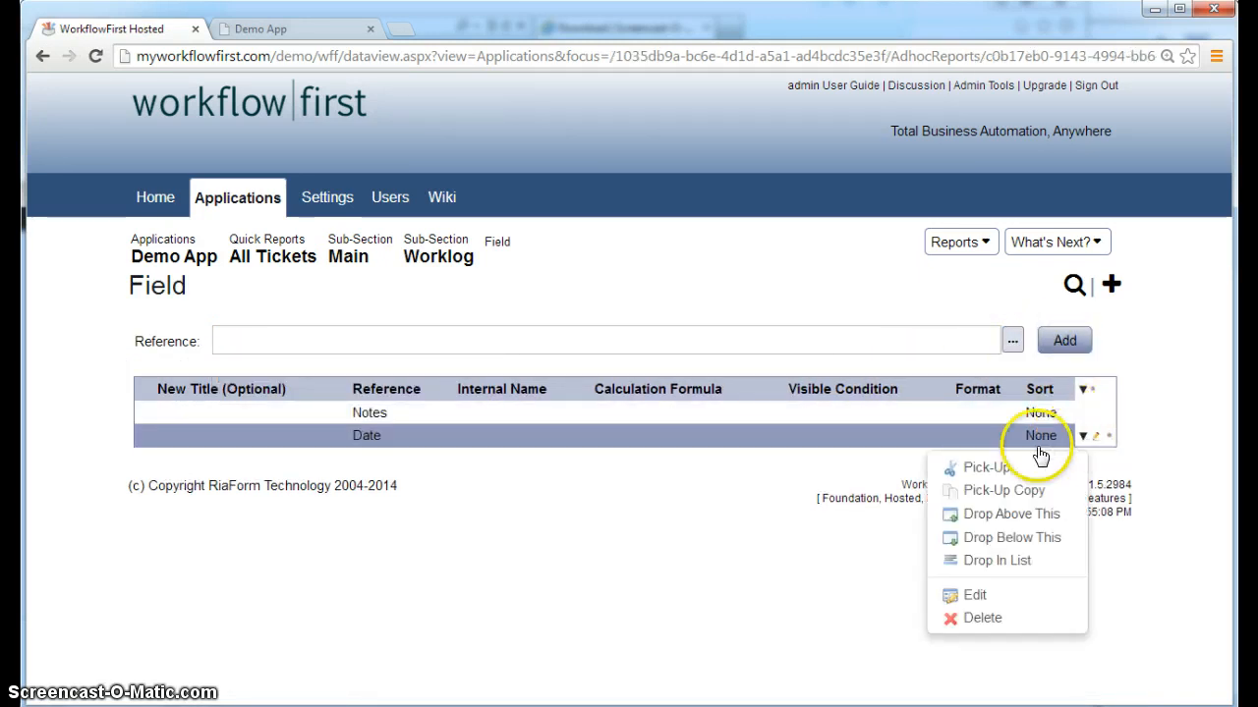
{"action": "left_click", "coordinate": [991, 470]}
{"action": "left_click", "coordinate": [1083, 415]}
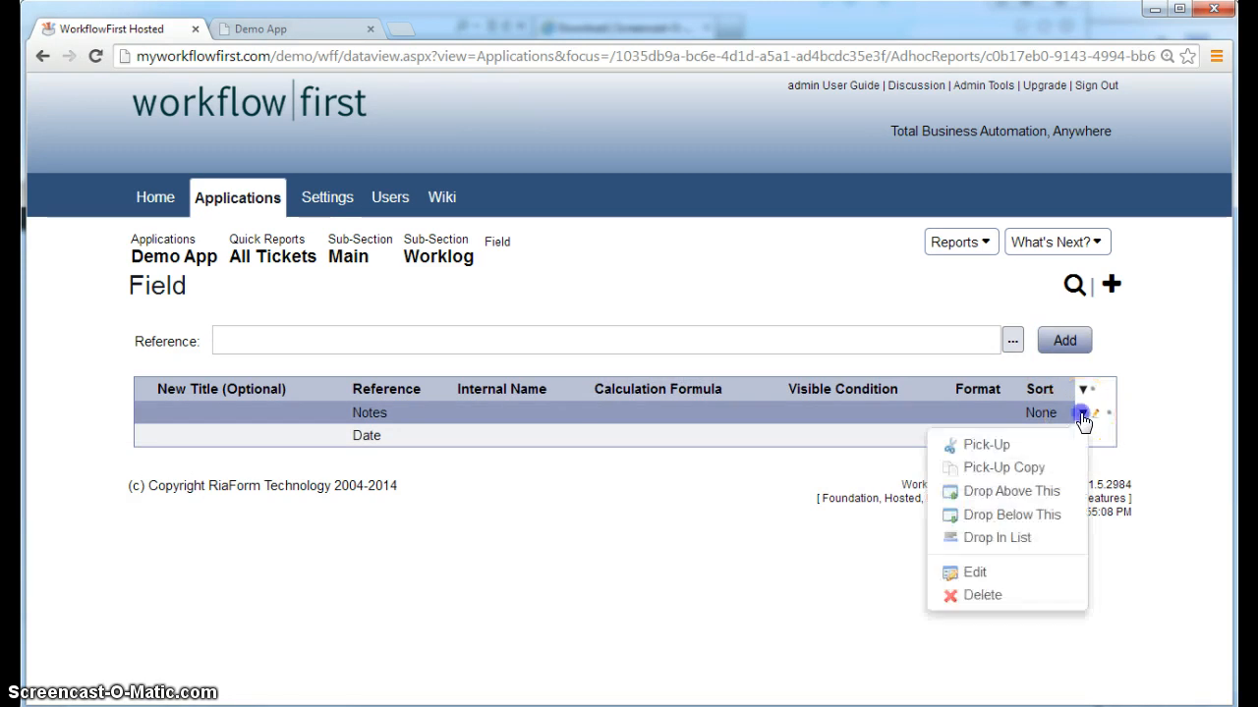
{"action": "left_click", "coordinate": [1017, 485]}
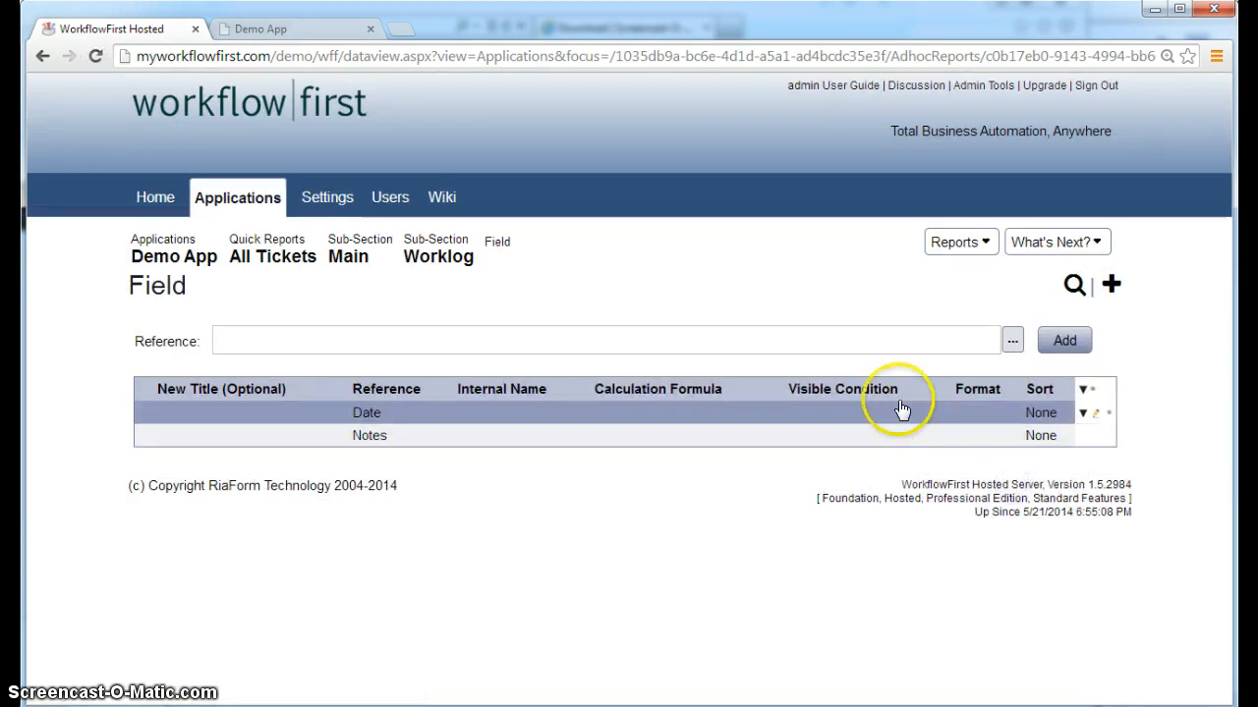
{"action": "left_click", "coordinate": [1056, 246]}
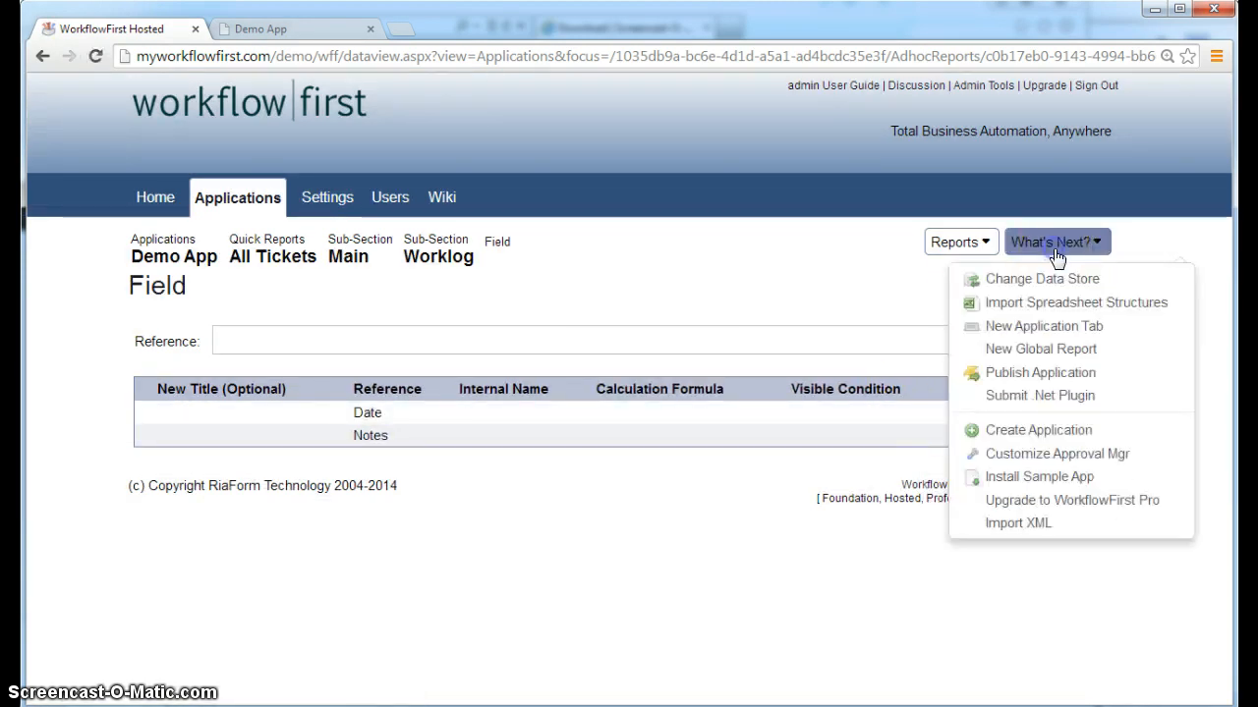
Republish Demo App and switch to the running app showing the FireFox install ticket
{"action": "left_click", "coordinate": [1039, 372]}
{"action": "left_click", "coordinate": [1074, 581]}
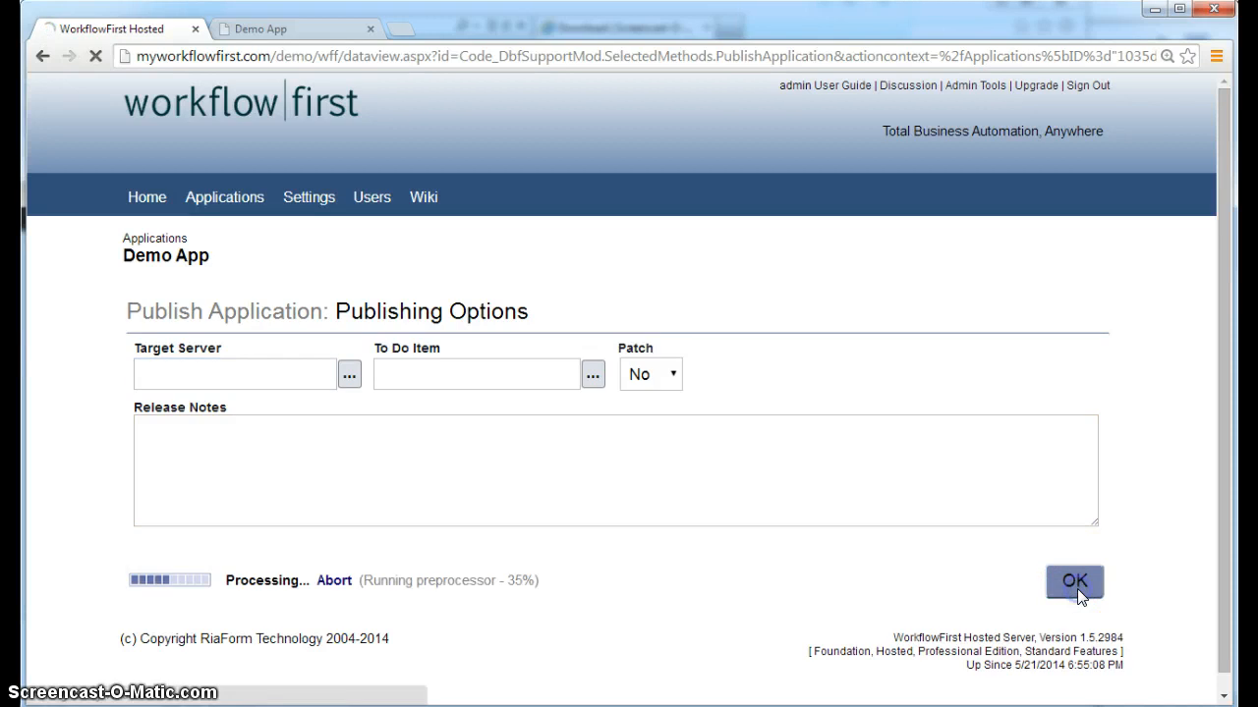
{"action": "left_click", "coordinate": [277, 35]}
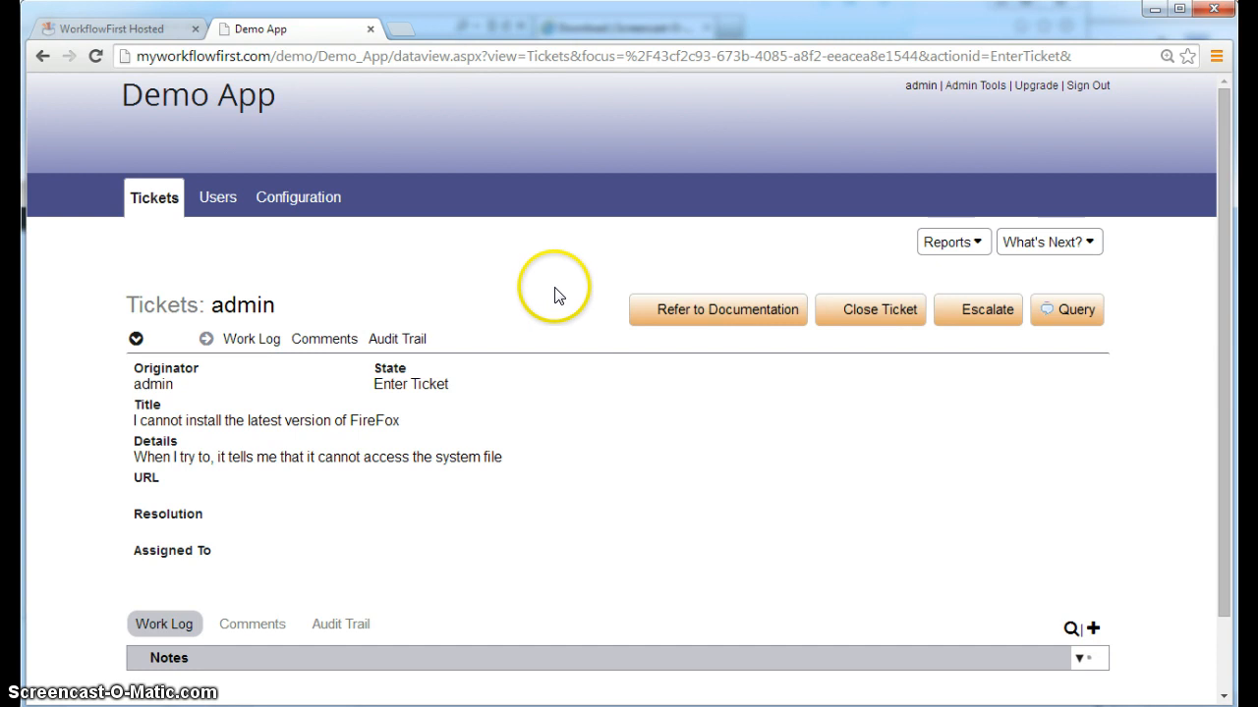
Escalate the FireFox ticket to user test with the note 'Please have a look at this.'
{"action": "left_click", "coordinate": [985, 327]}
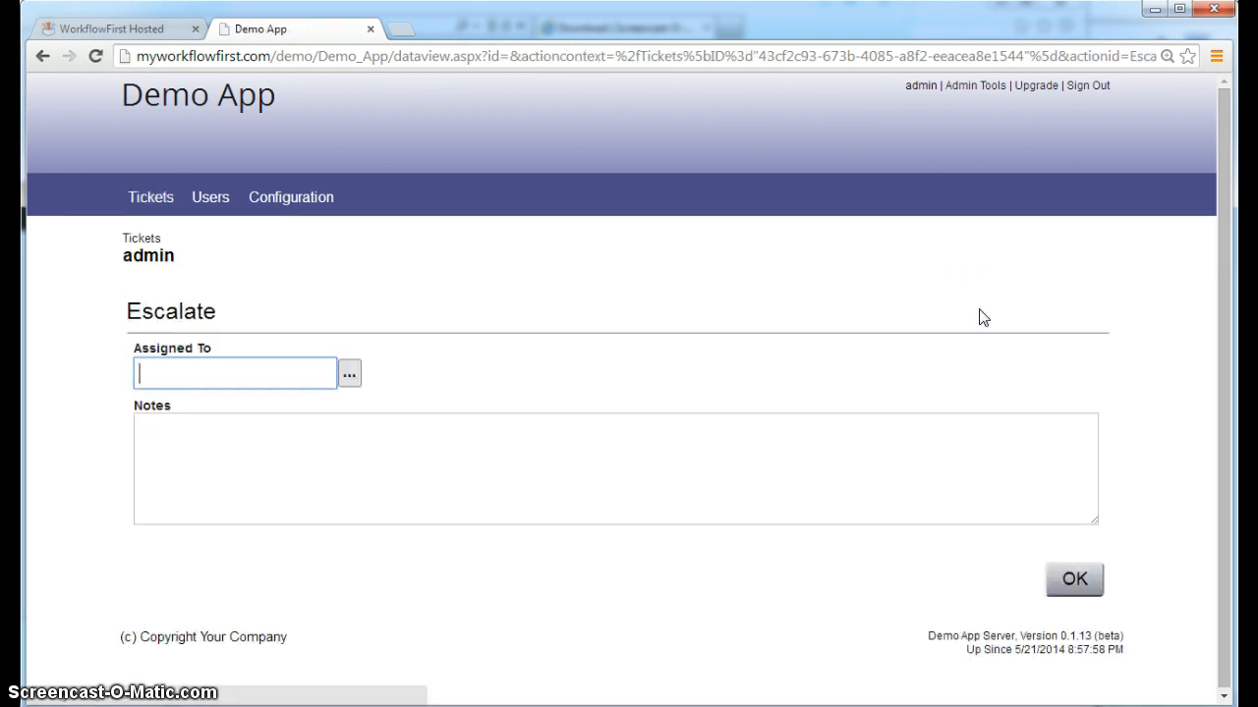
{"action": "left_click", "coordinate": [350, 381]}
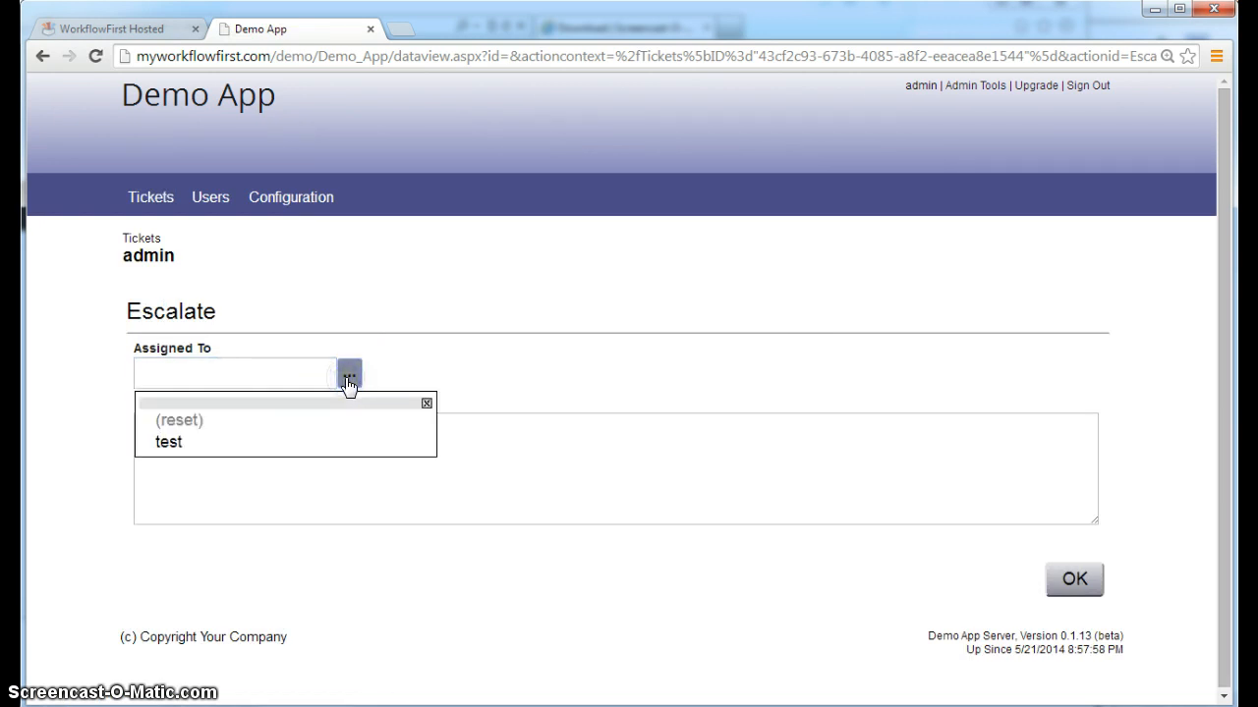
{"action": "left_click", "coordinate": [252, 449]}
{"action": "left_click", "coordinate": [276, 450]}
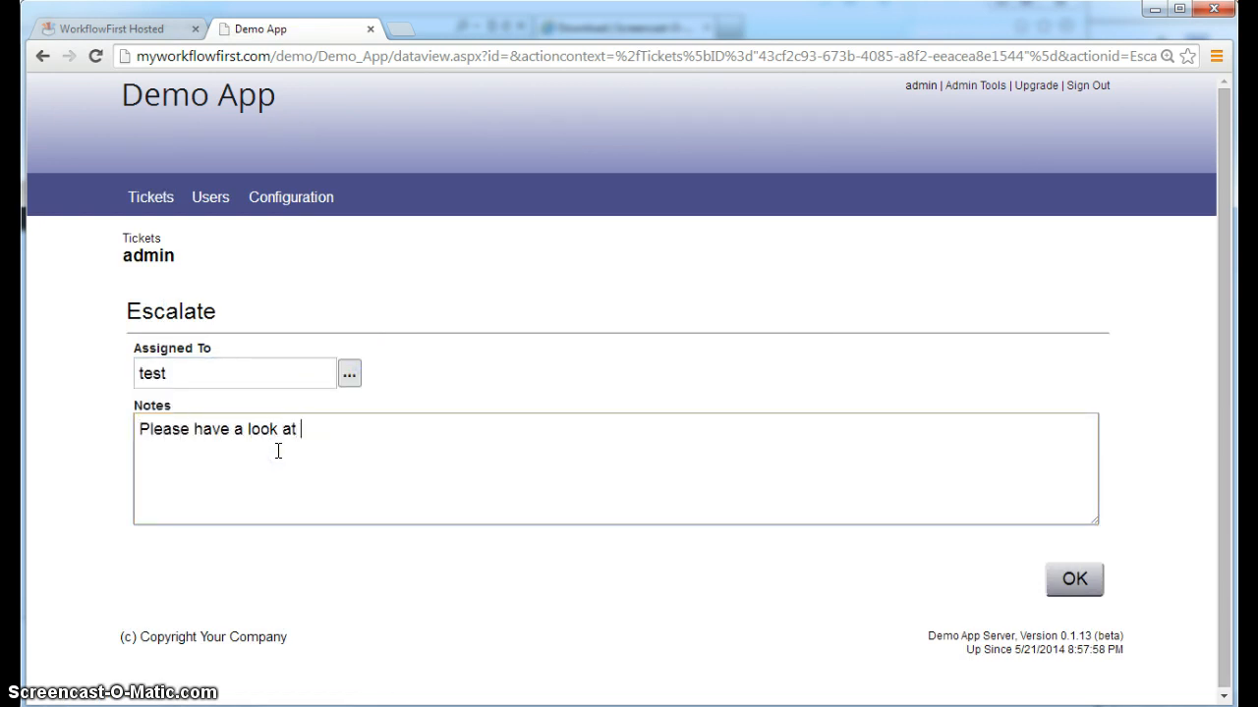
{"action": "left_click", "coordinate": [1075, 579]}
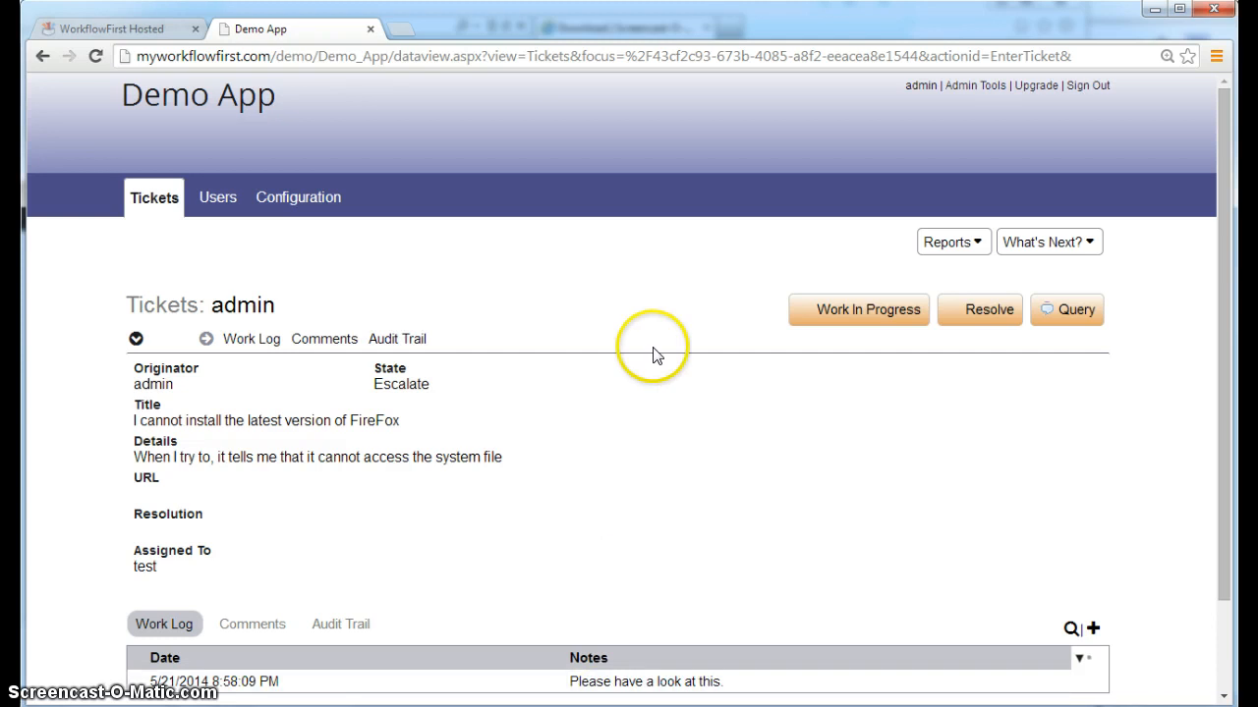
Log two Work In Progress notes: 'I'm looking at this now.' and 'I think I know what it is.'
{"action": "left_click", "coordinate": [869, 314]}
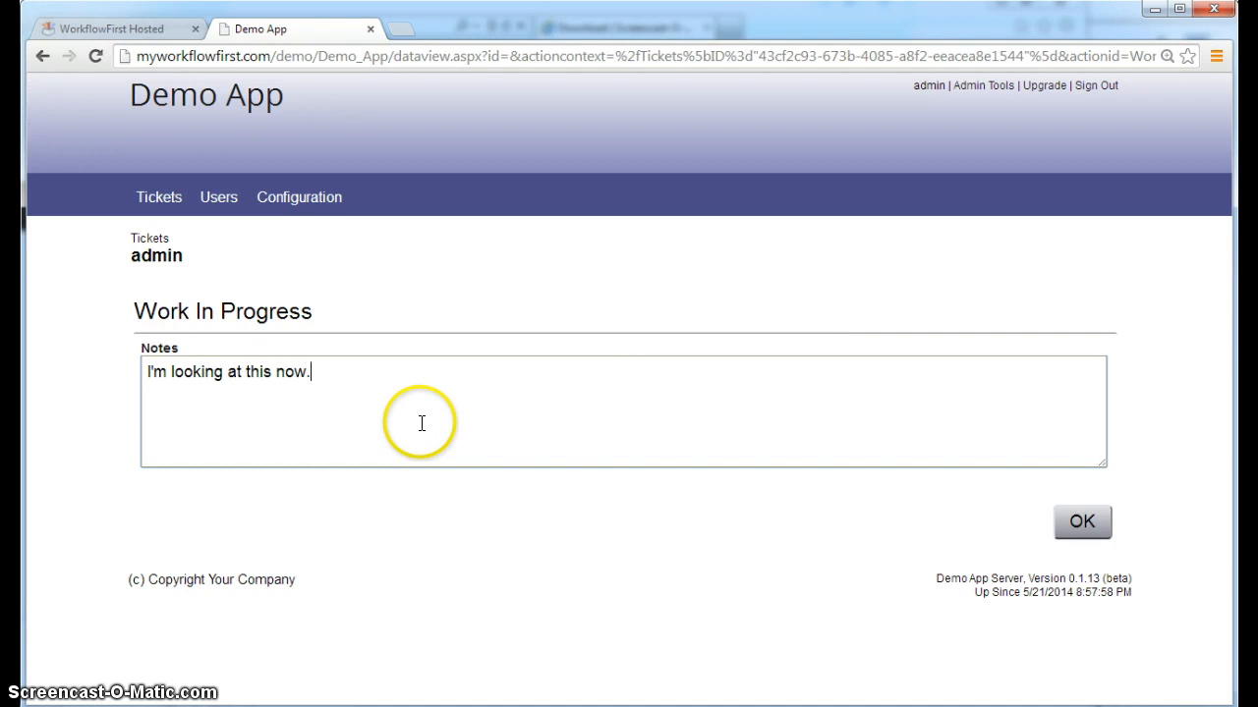
{"action": "left_click", "coordinate": [1085, 531]}
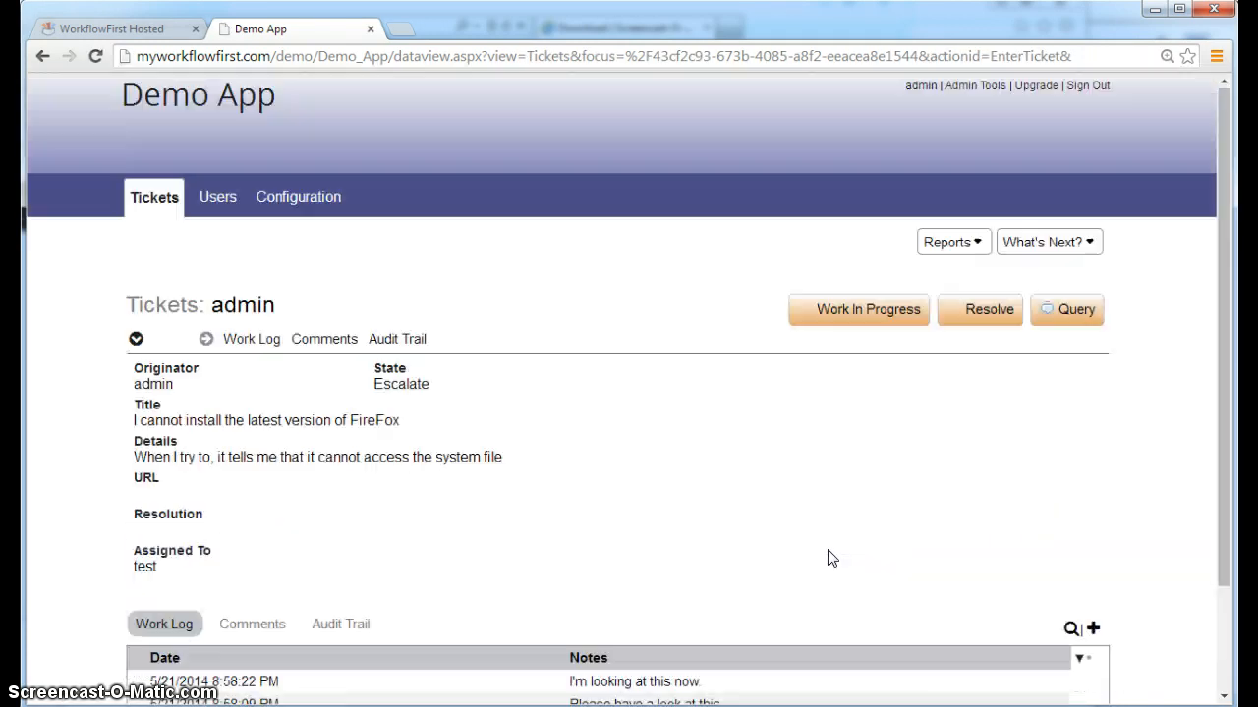
{"action": "left_click", "coordinate": [872, 308]}
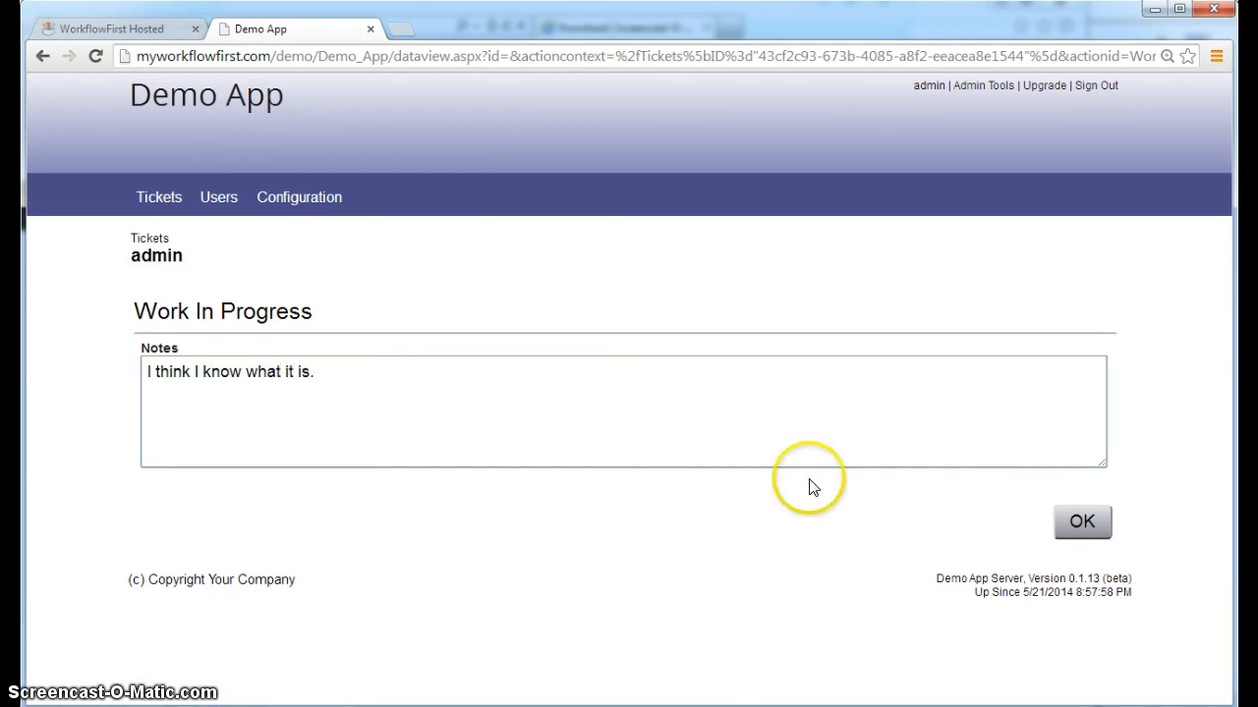
{"action": "left_click", "coordinate": [1078, 520]}
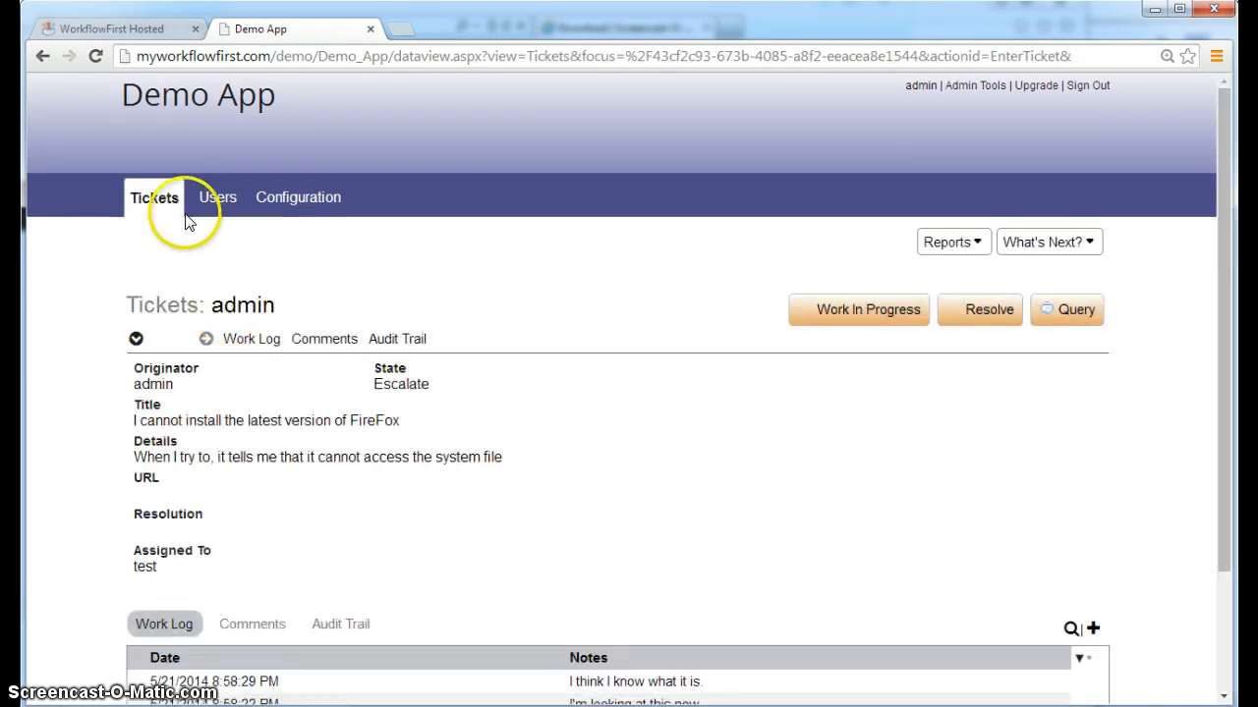
{"action": "left_click", "coordinate": [156, 202]}
Run the All Tickets report to check the worklog dates and notes, then return to WorkflowFirst
{"action": "left_click", "coordinate": [955, 244]}
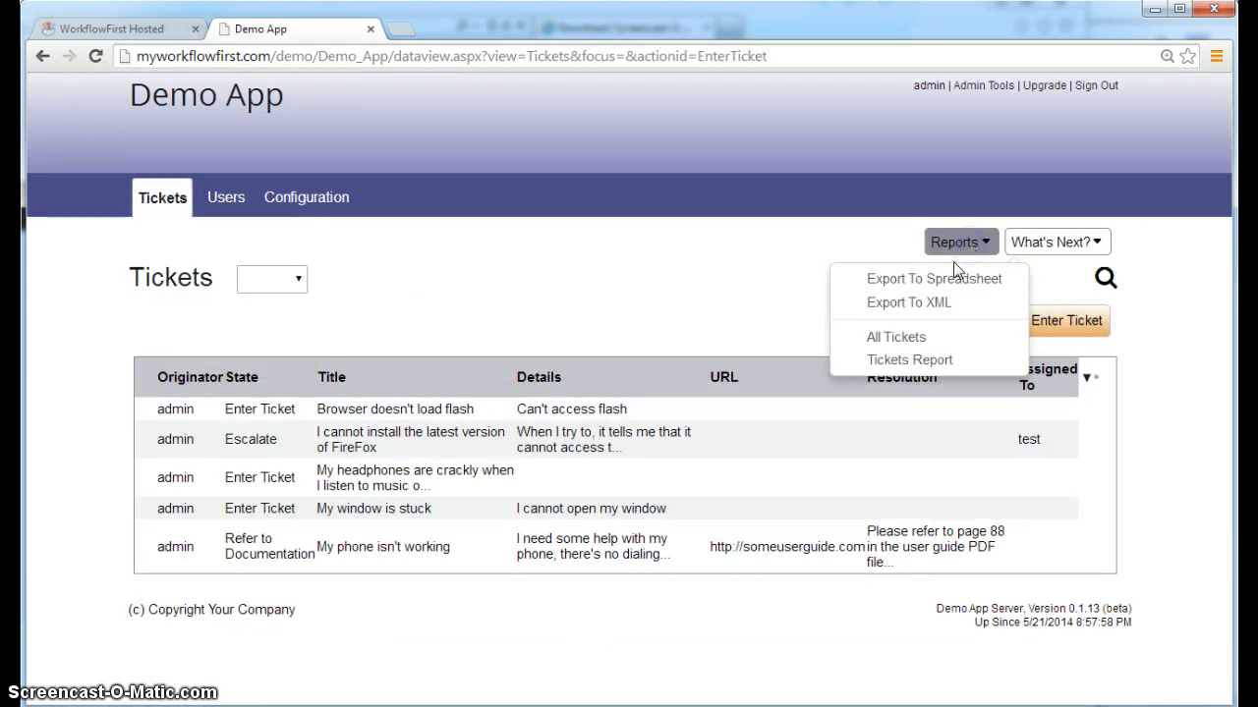
{"action": "left_click", "coordinate": [869, 336]}
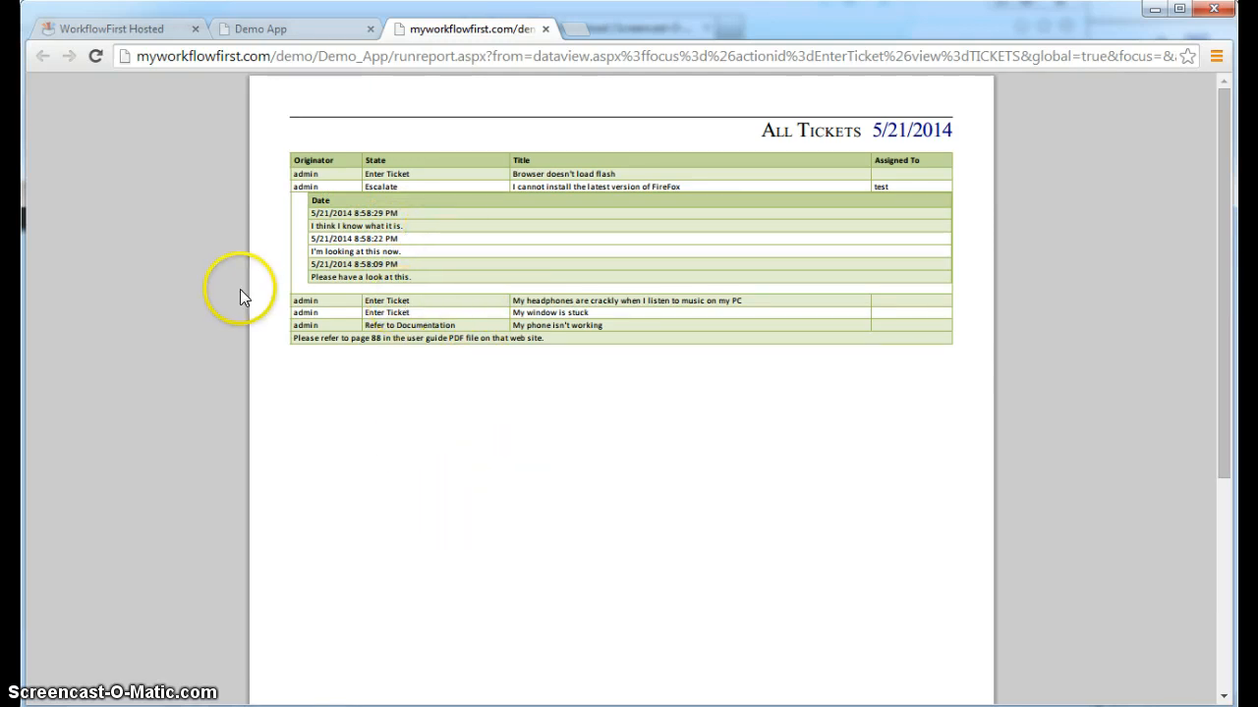
{"action": "left_click", "coordinate": [143, 28]}
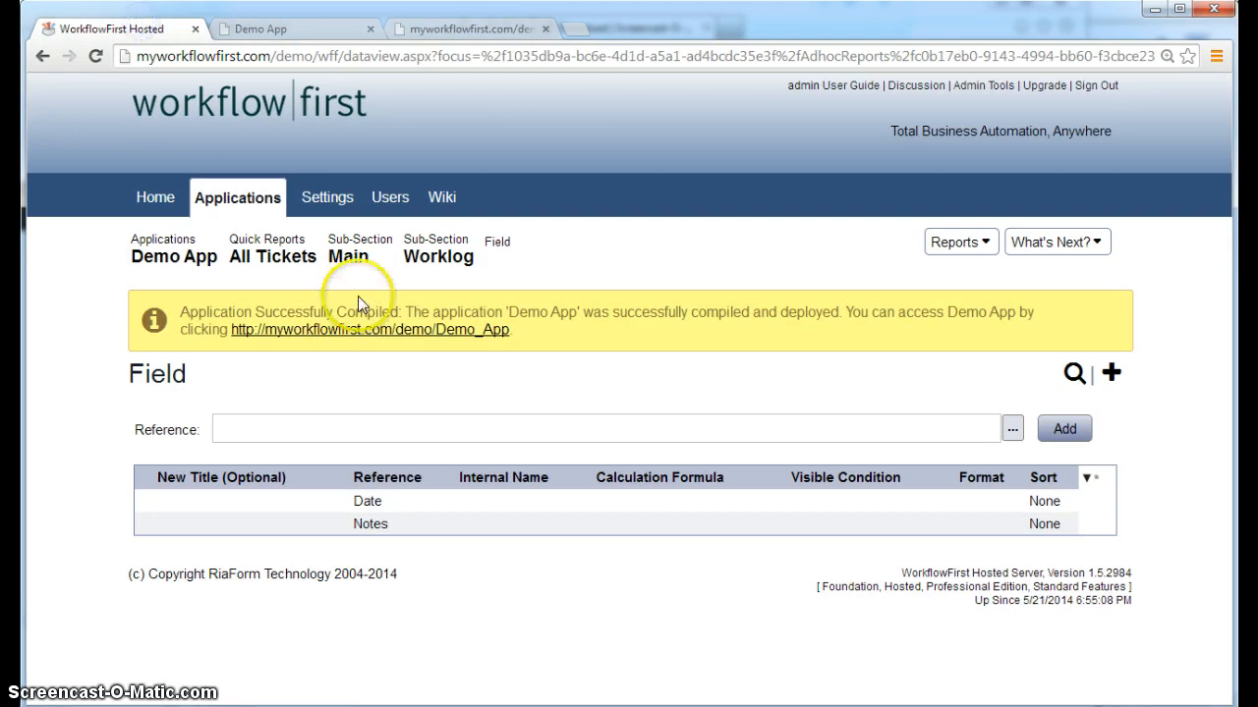
Edit the Worklog sub-section and review Other Settings, Query Details (500-row limit) and Layout
{"action": "left_click", "coordinate": [454, 257]}
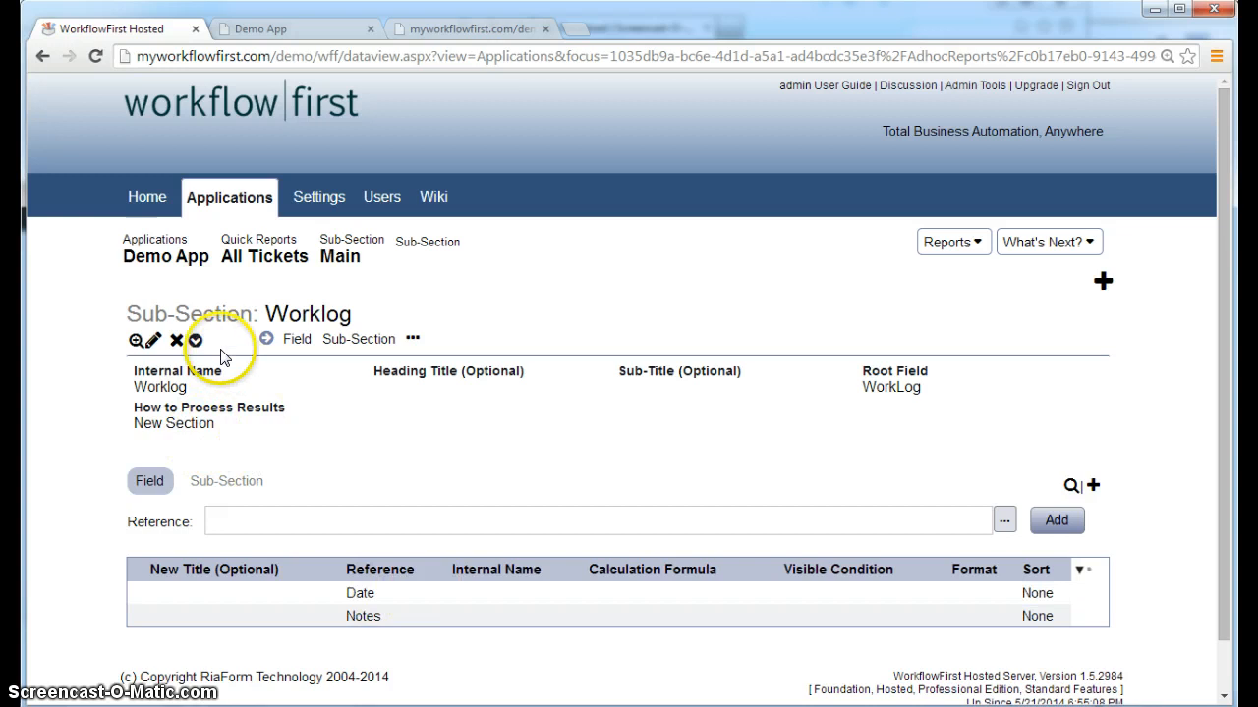
{"action": "left_click", "coordinate": [150, 339]}
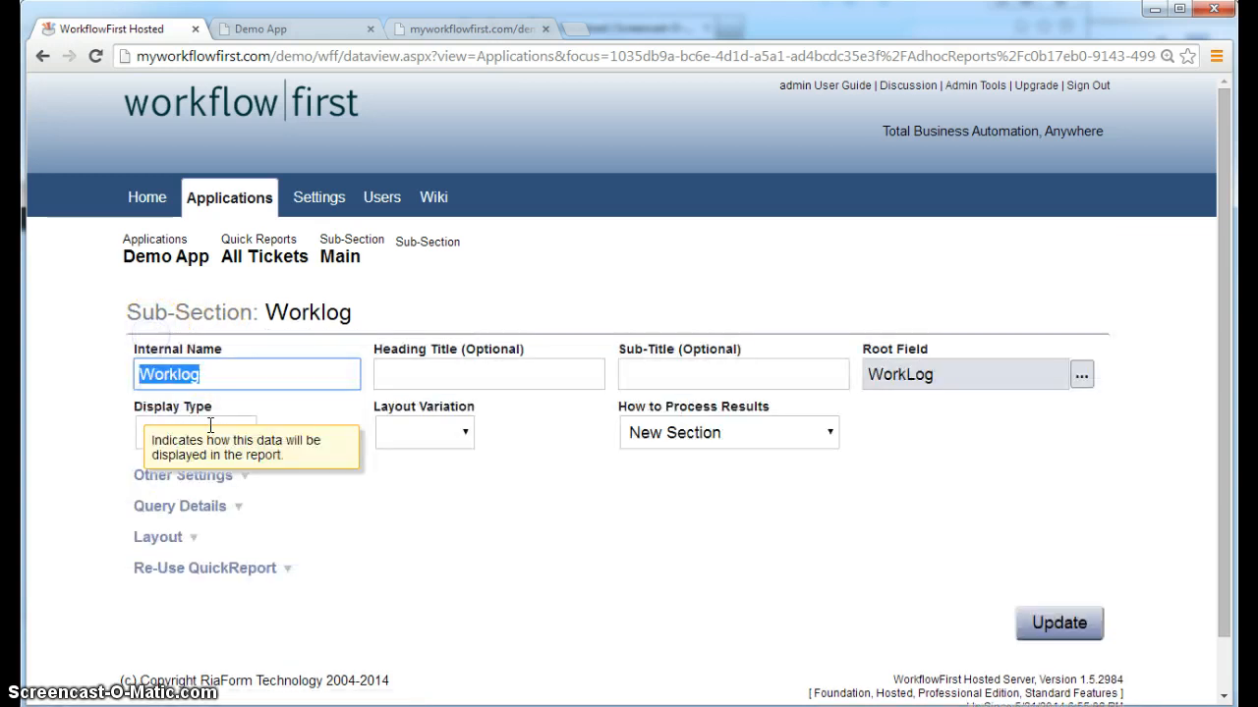
{"action": "left_click", "coordinate": [195, 477]}
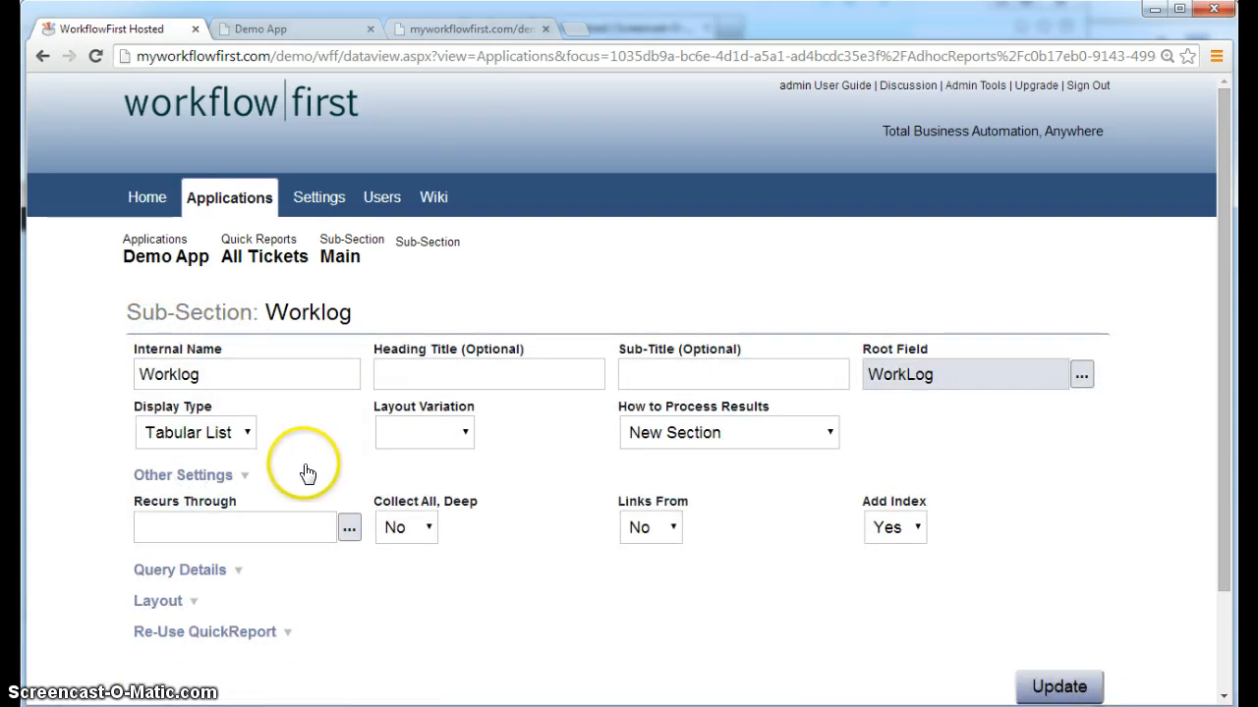
{"action": "left_click", "coordinate": [205, 480]}
{"action": "left_click", "coordinate": [188, 516]}
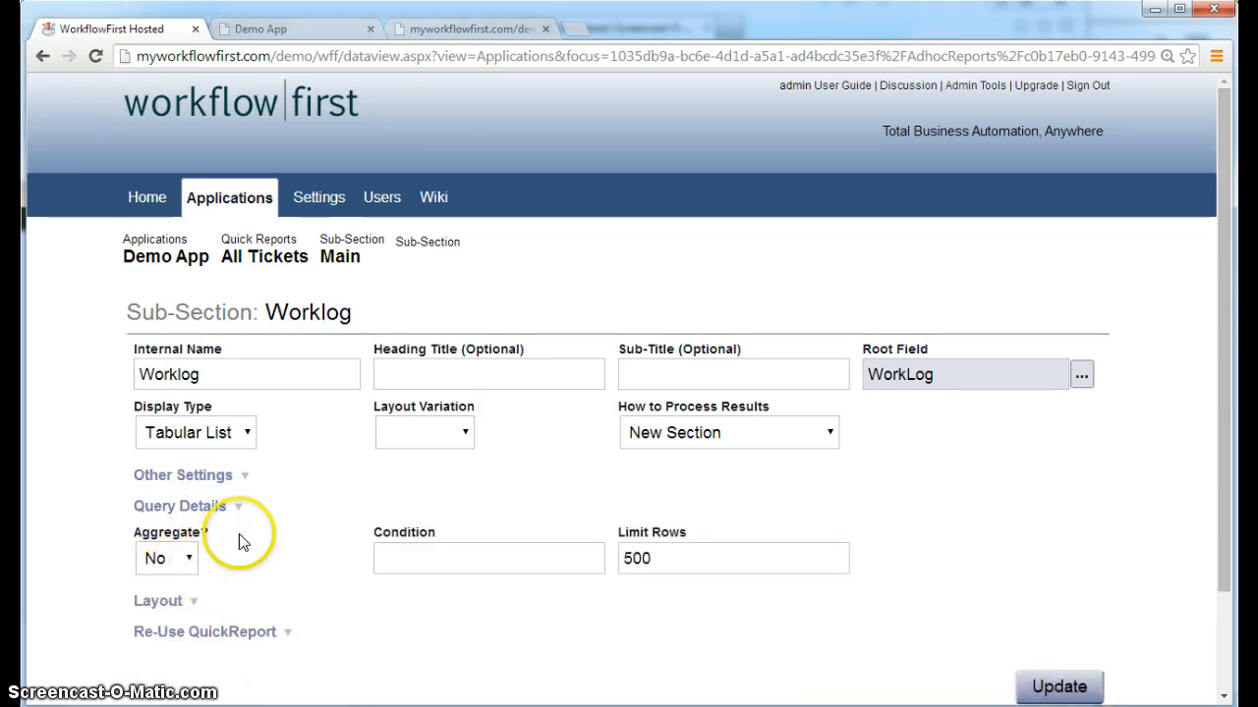
{"action": "left_click", "coordinate": [688, 567]}
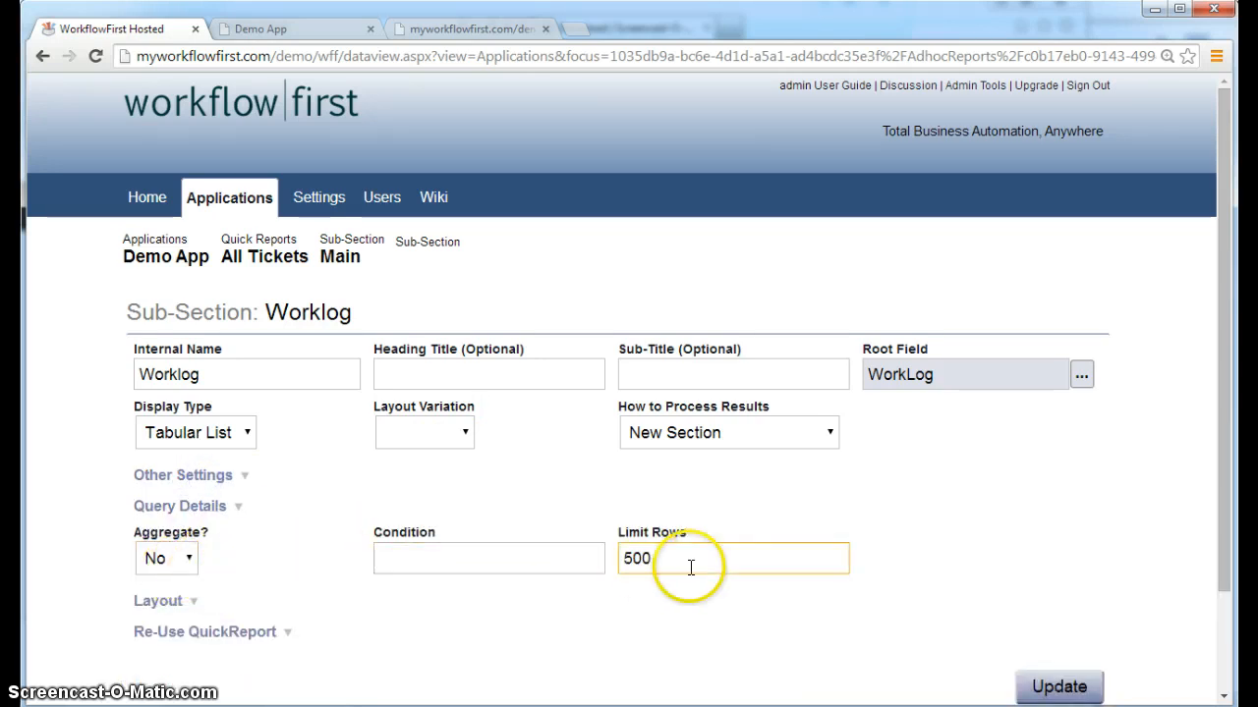
{"action": "left_click", "coordinate": [202, 506]}
{"action": "left_click", "coordinate": [163, 538]}
{"action": "left_click", "coordinate": [297, 536]}
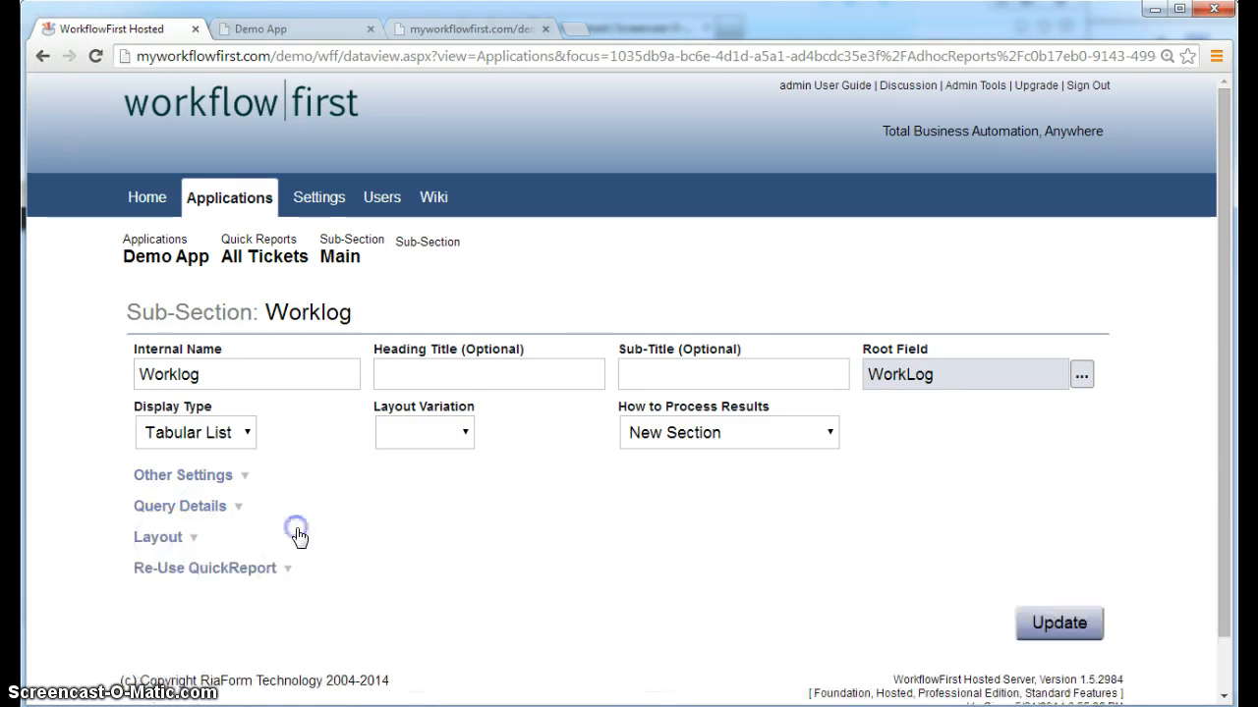
Review the Layout margin, width and footer settings and the Re-Use QuickReport options unchanged
{"action": "left_click", "coordinate": [186, 537]}
{"action": "scroll", "coordinate": [301, 548], "scroll_direction": "down", "scroll_amount": 1}
{"action": "left_click", "coordinate": [399, 561]}
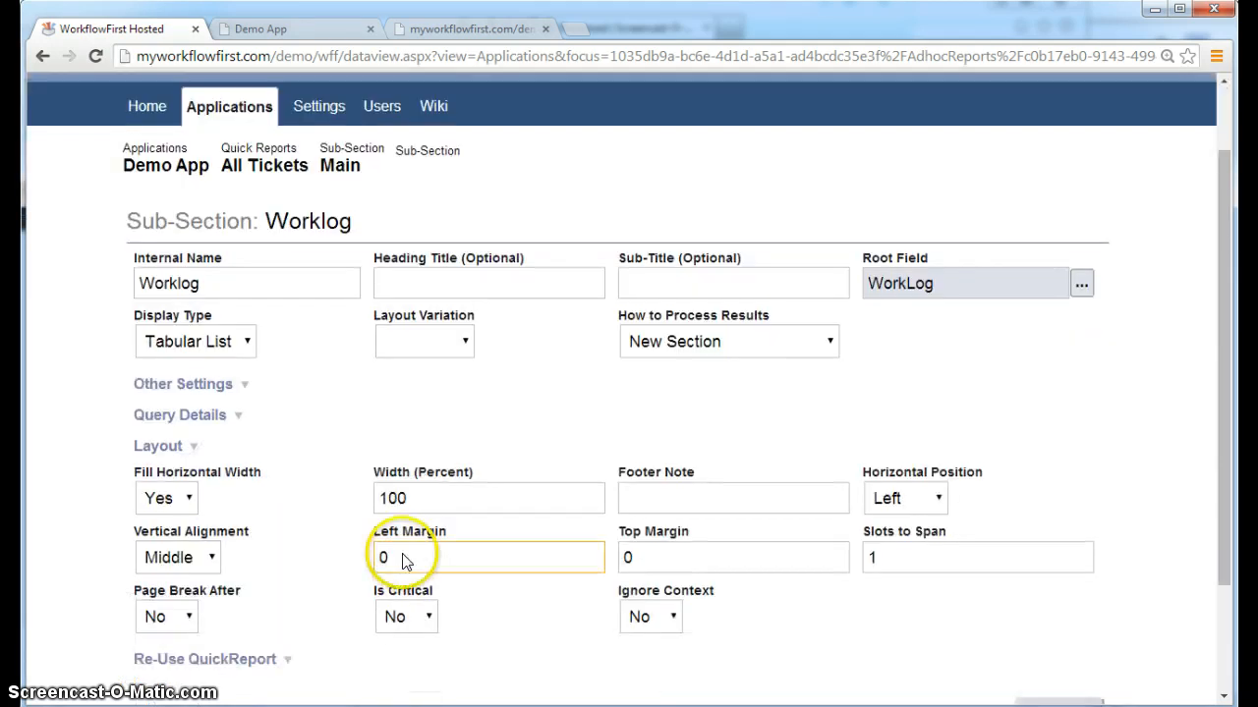
{"action": "left_click", "coordinate": [492, 491]}
{"action": "left_click", "coordinate": [620, 486]}
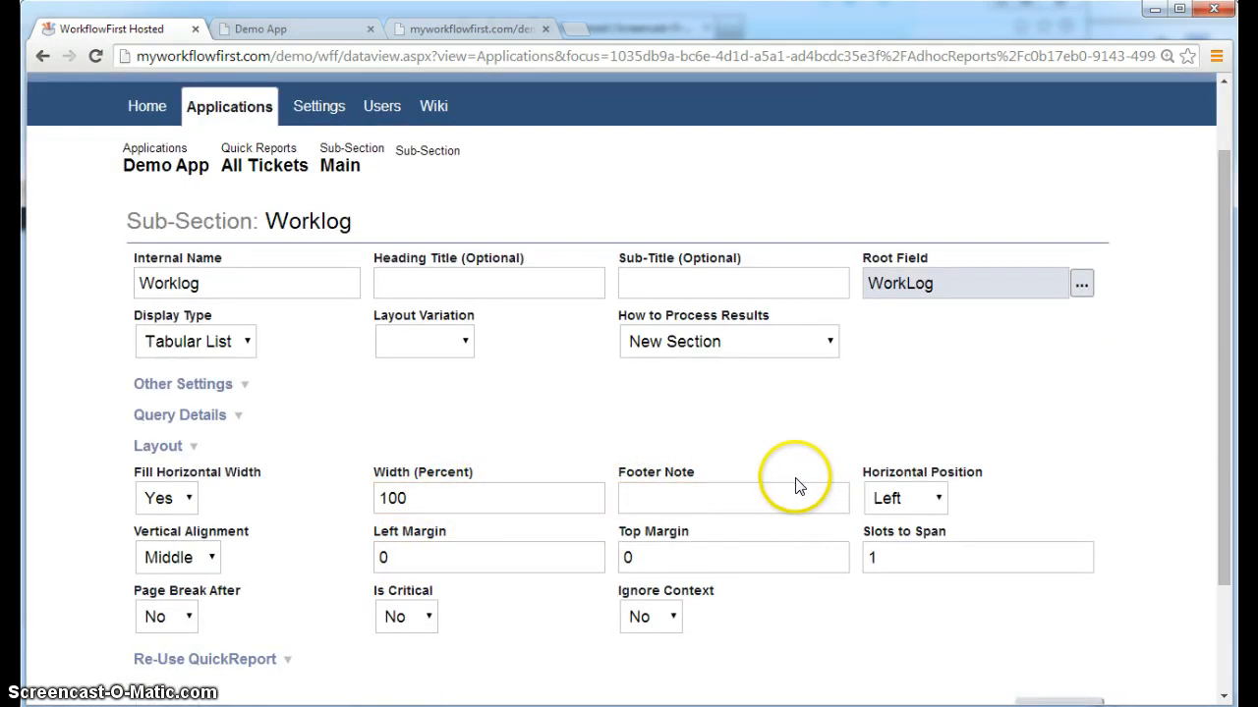
{"action": "mouse_move", "coordinate": [433, 543]}
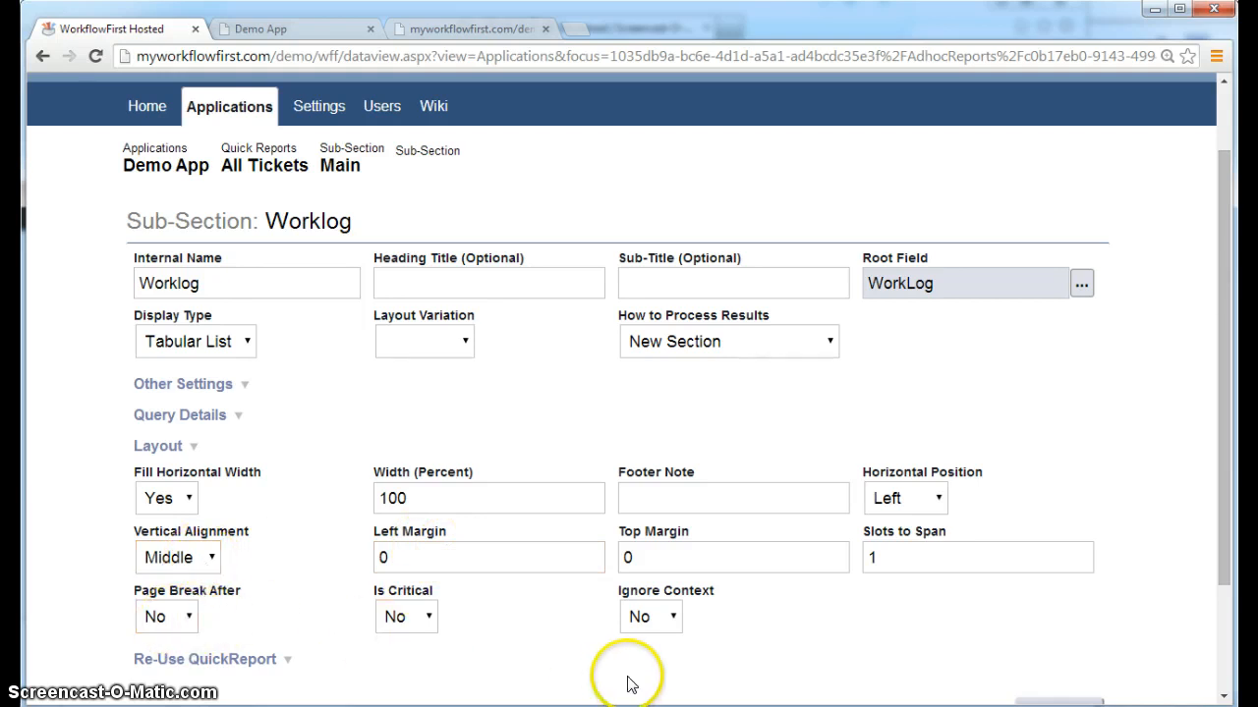
{"action": "left_click", "coordinate": [222, 660]}
{"action": "scroll", "coordinate": [228, 639], "scroll_direction": "down", "scroll_amount": 1}
{"action": "left_click", "coordinate": [228, 629]}
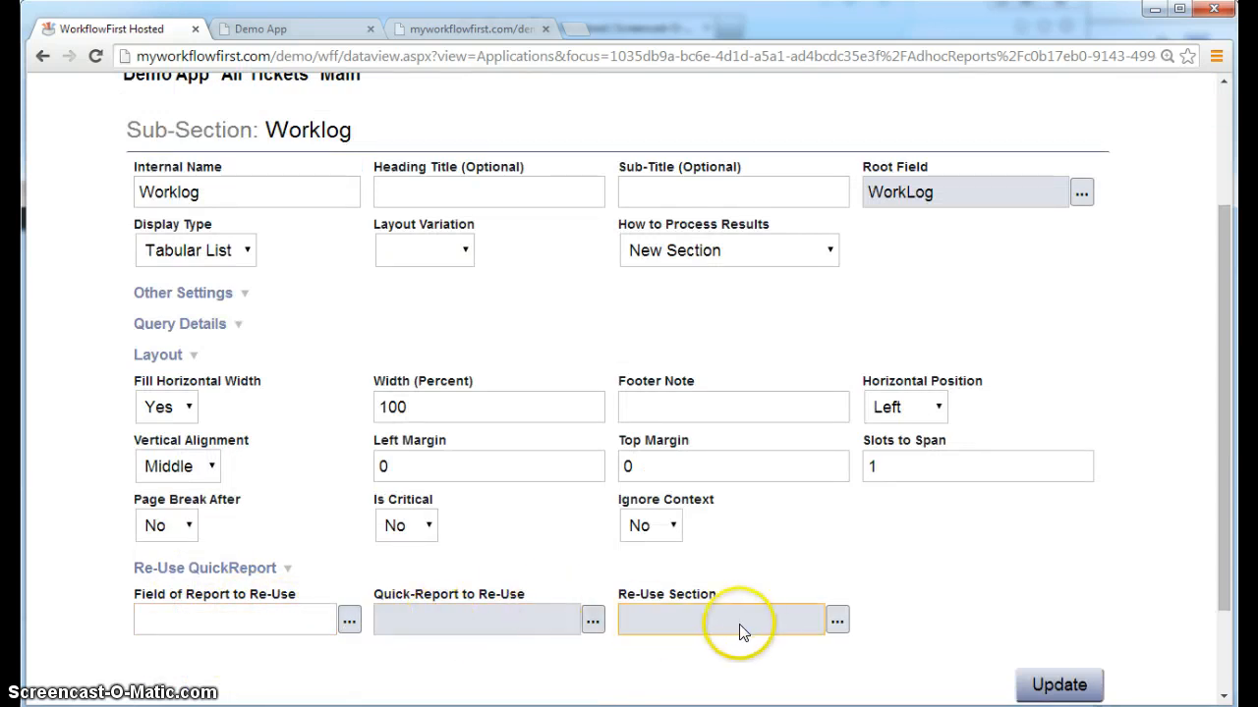
{"action": "left_click", "coordinate": [381, 389]}
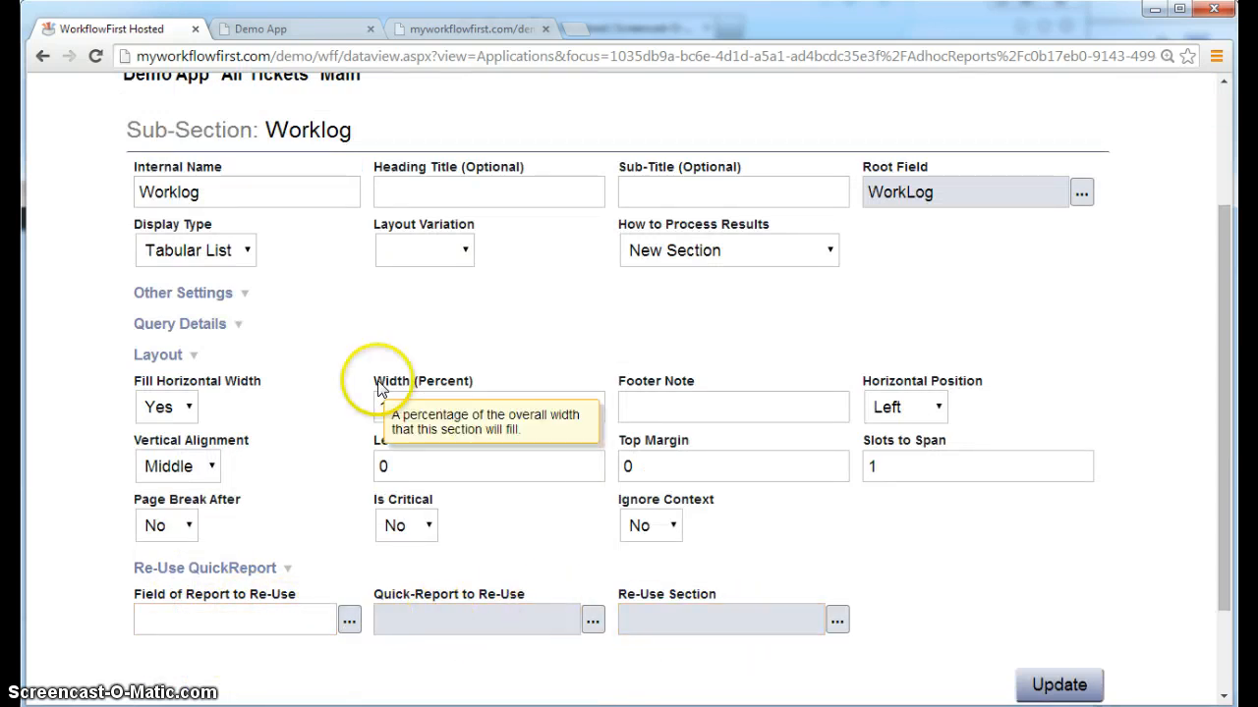
Check Layout Variation and Display Type choices, keep Tabular List, then return to All Tickets
{"action": "left_click", "coordinate": [202, 302]}
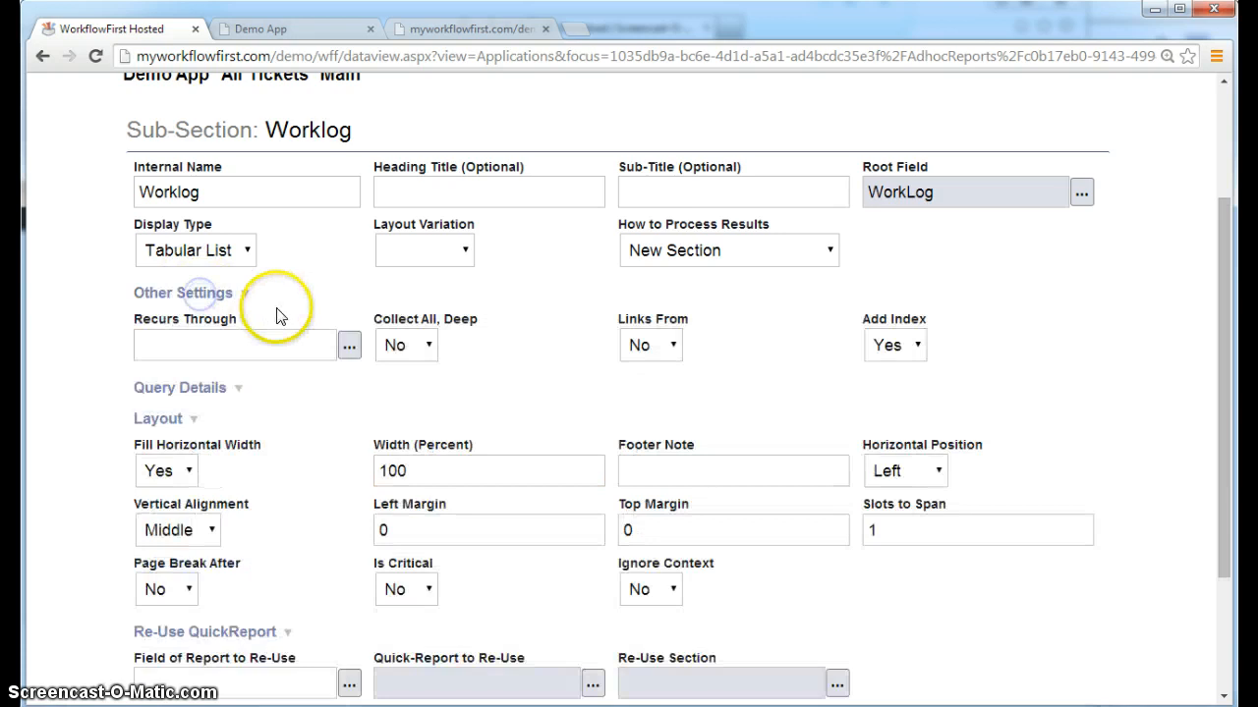
{"action": "left_click", "coordinate": [207, 293]}
{"action": "left_click", "coordinate": [435, 258]}
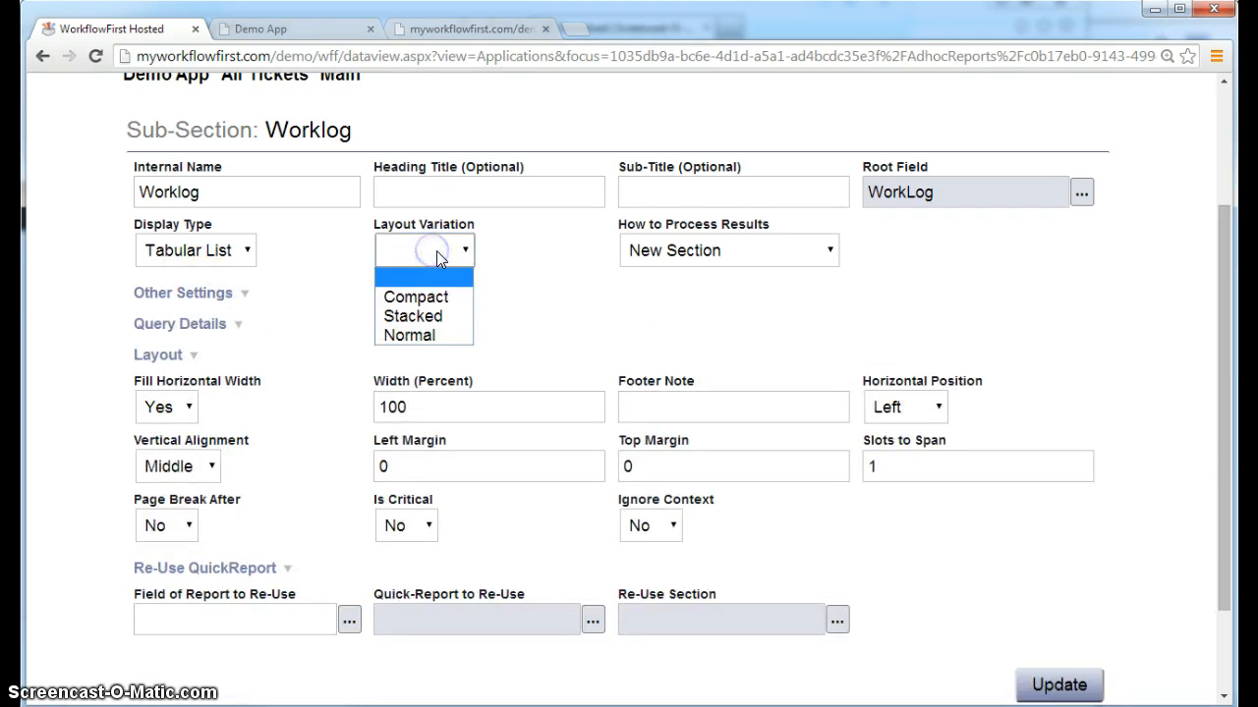
{"action": "left_click", "coordinate": [323, 253]}
{"action": "left_click", "coordinate": [225, 249]}
{"action": "left_click", "coordinate": [203, 300]}
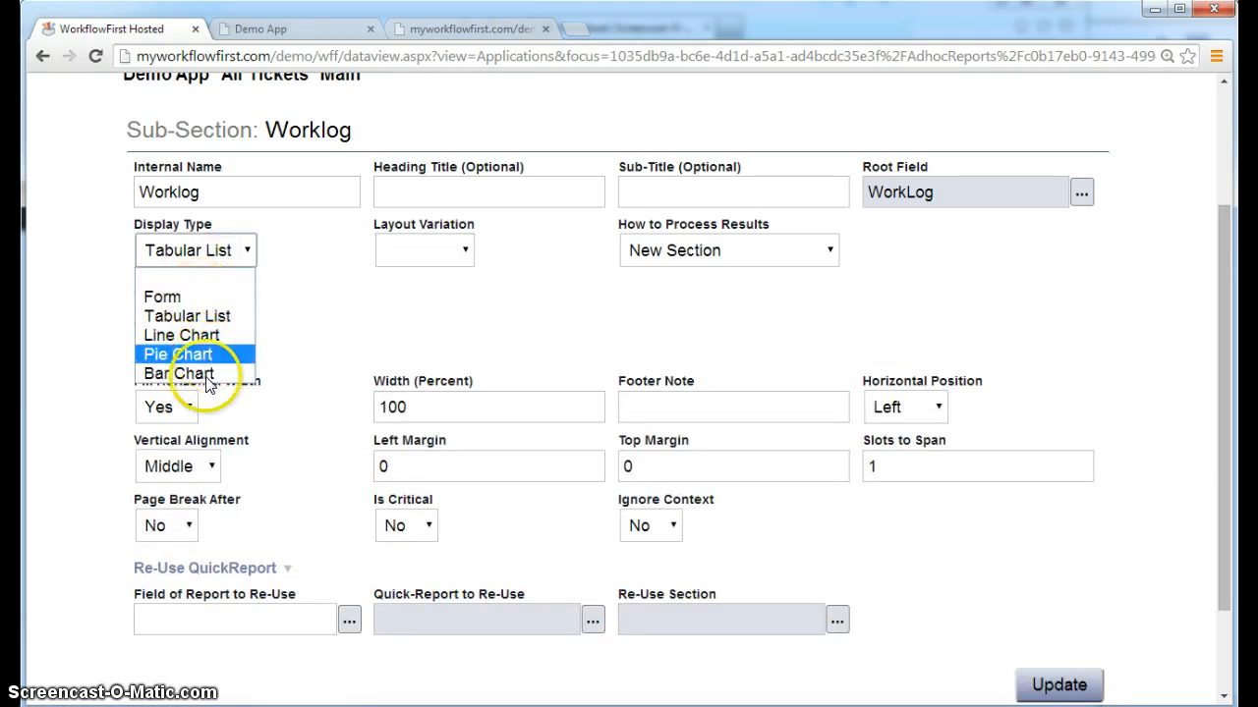
{"action": "left_click", "coordinate": [795, 129]}
{"action": "left_click", "coordinate": [420, 193]}
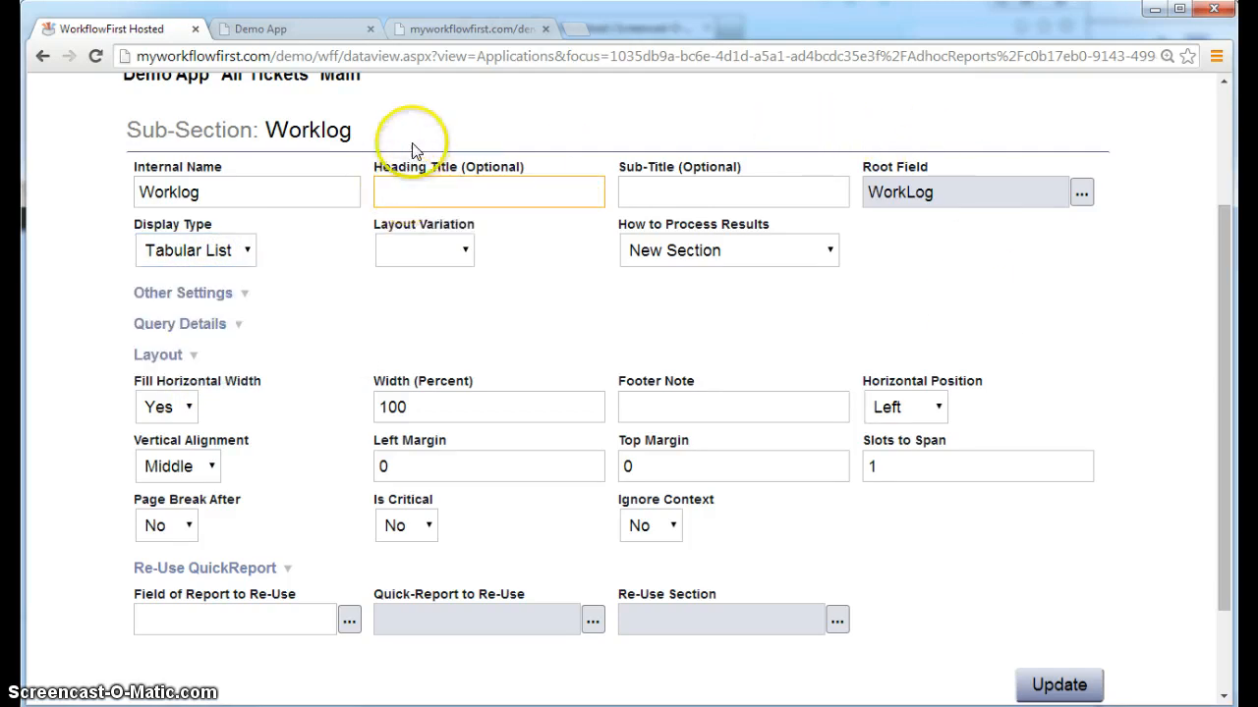
{"action": "left_click", "coordinate": [462, 132]}
{"action": "scroll", "coordinate": [462, 131], "scroll_direction": "up", "scroll_amount": 1}
{"action": "left_click", "coordinate": [328, 160]}
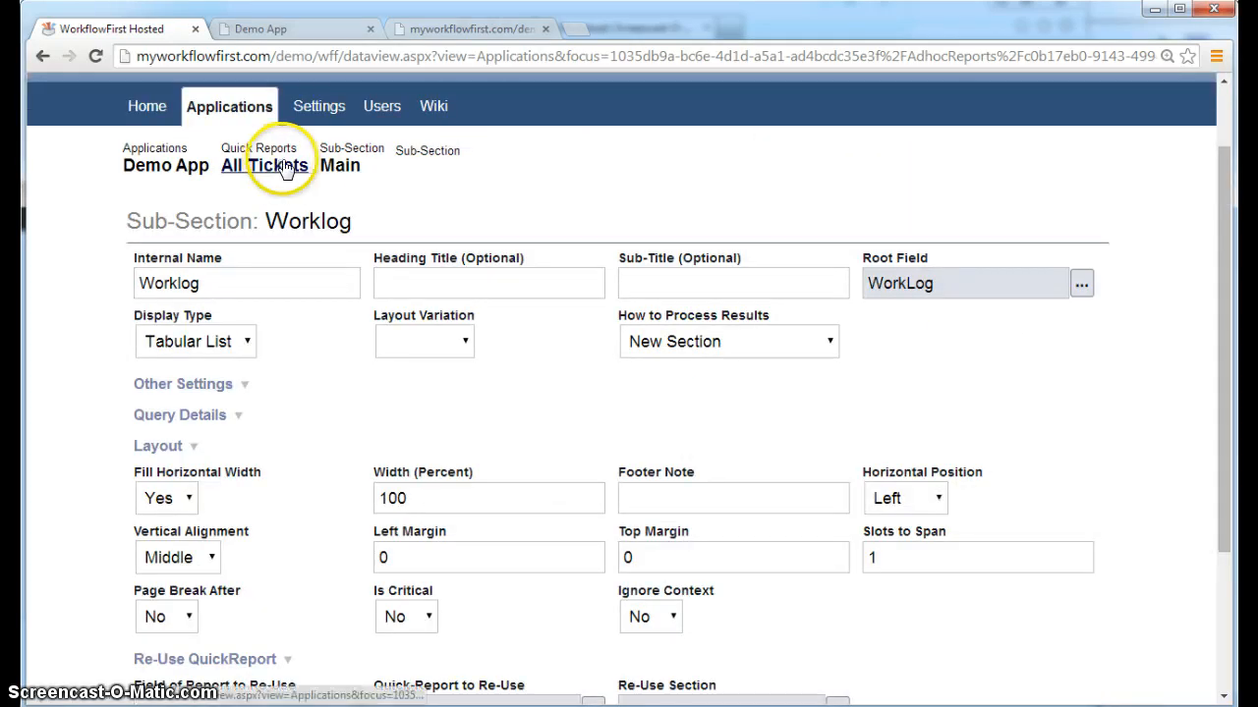